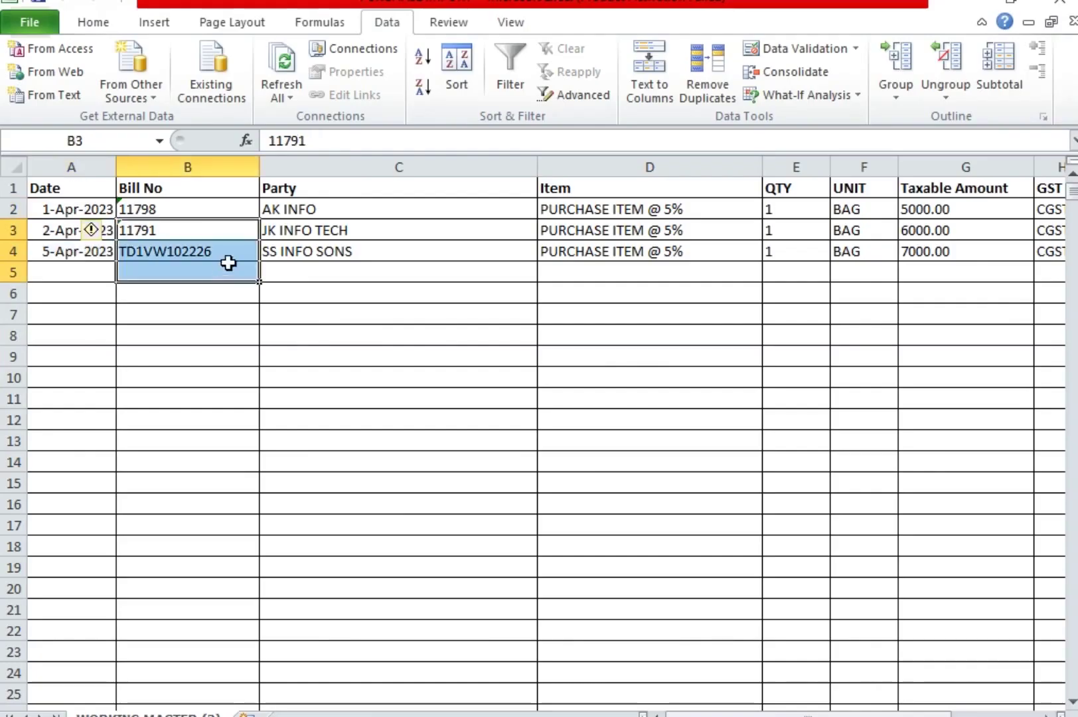
Step: Examine the purchase rows across all columns, from Date and Bill No through the CGST and SGST amounts
drag(335, 229, 338, 251)
drag(694, 215, 695, 234)
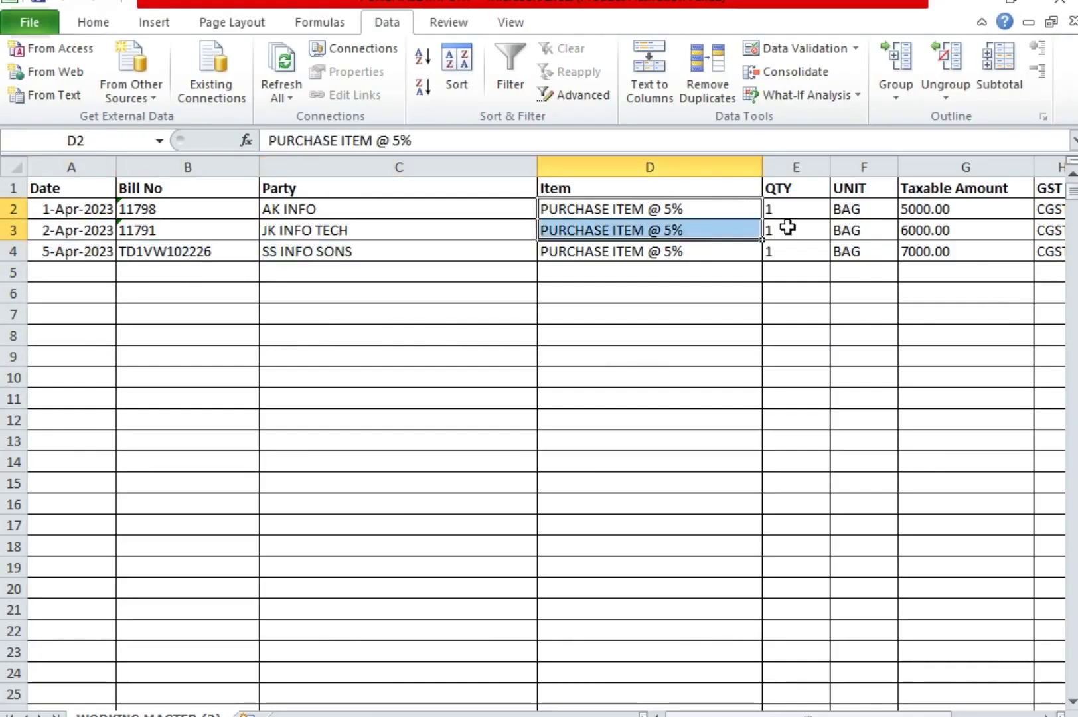
click(787, 216)
key(Right)
key(Right)
key(Right)
key(Right)
key(Right)
key(Right)
key(Right)
key(Right)
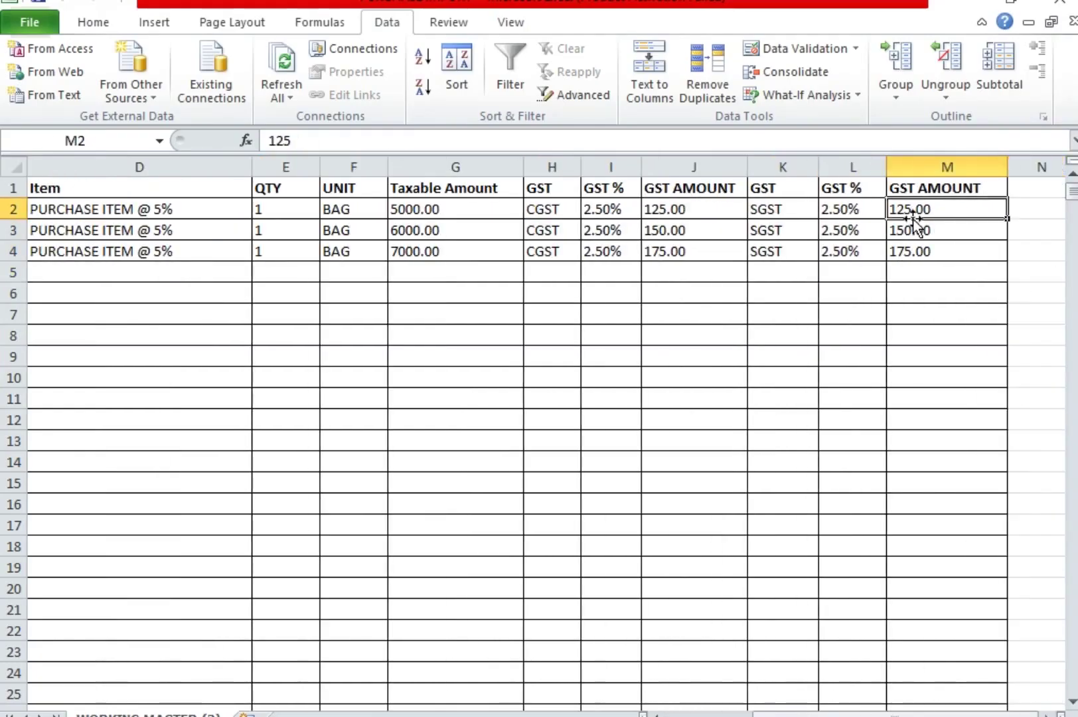
key(Left)
key(Left)
key(Left)
key(Left)
key(Left)
key(Left)
key(Left)
key(Left)
key(Left)
key(Left)
key(Left)
key(Left)
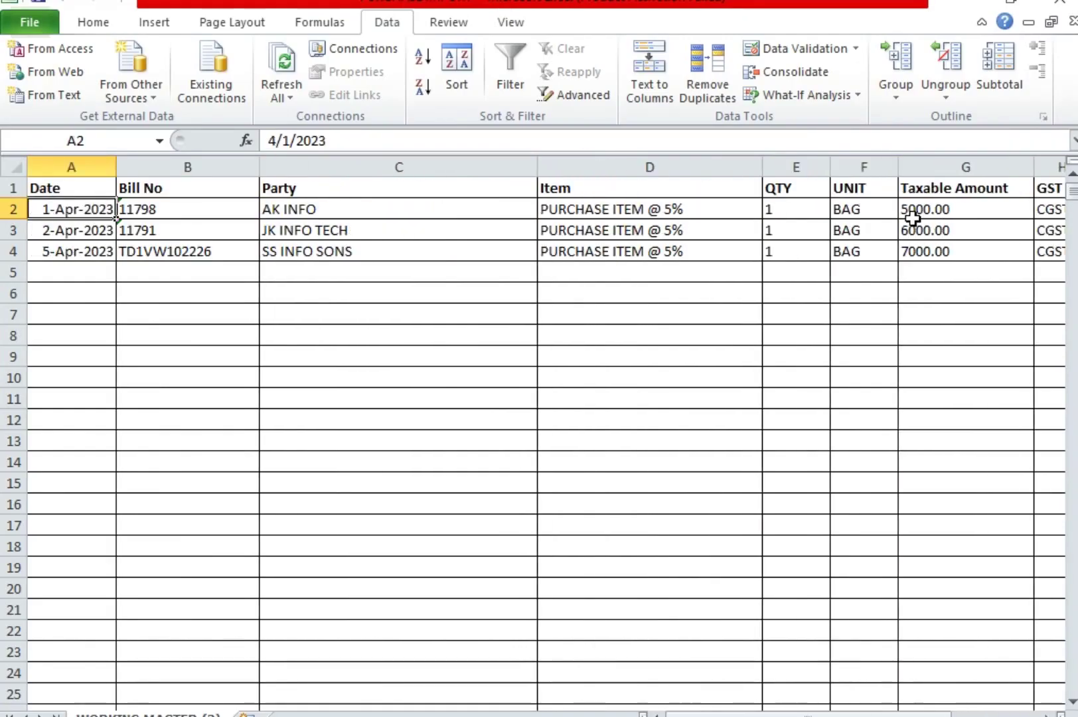
key(Right)
key(Right)
key(Right)
key(Right)
key(Right)
key(Right)
key(Right)
key(Right)
key(Right)
key(Right)
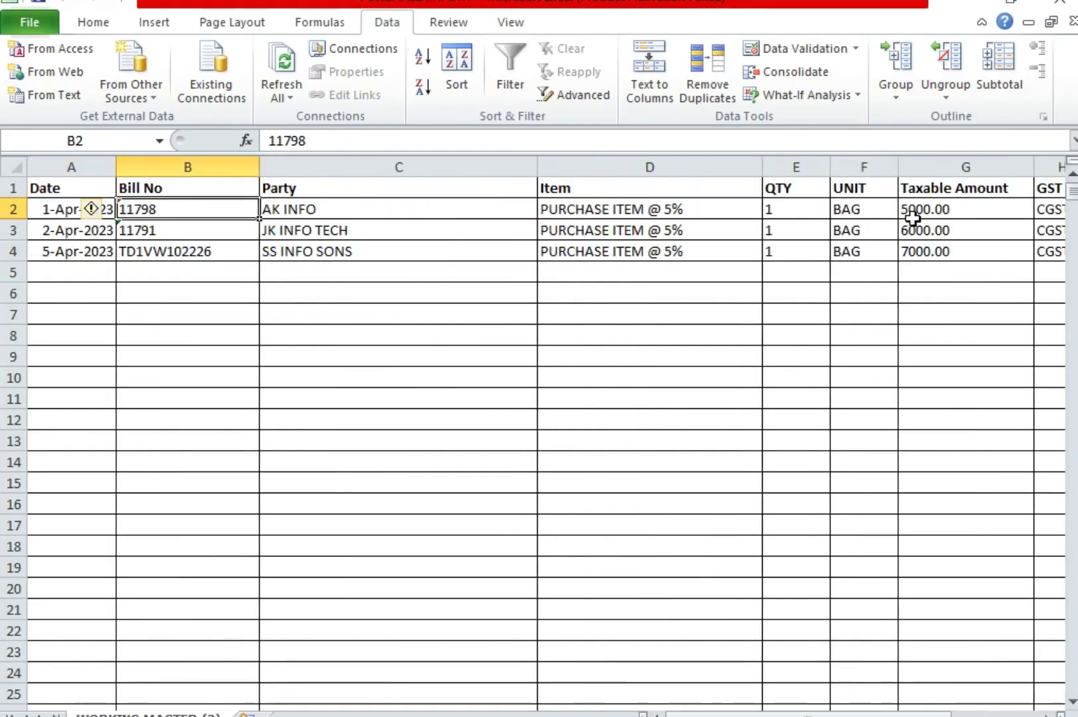
key(Left)
key(Left)
key(Left)
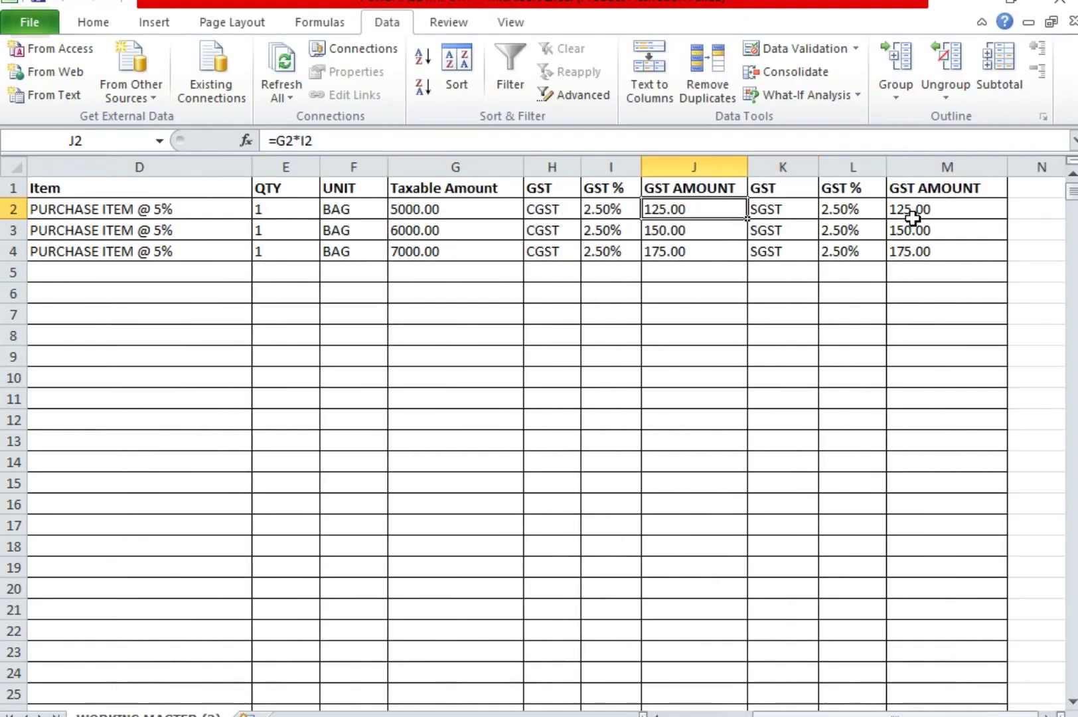
key(Home)
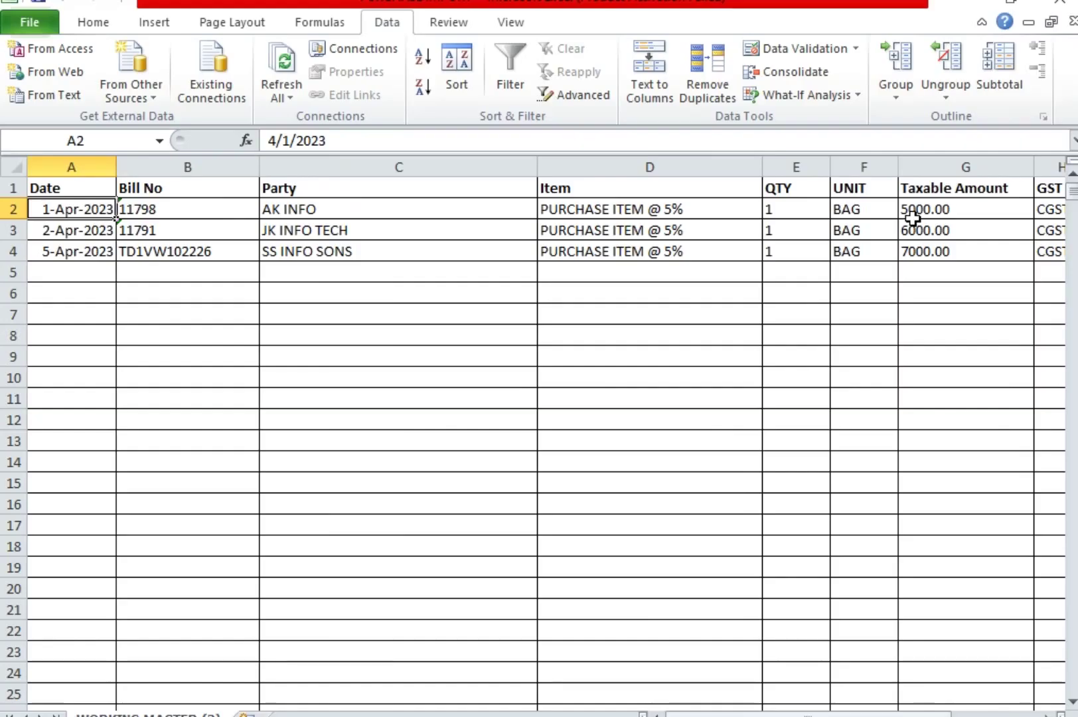
click(482, 415)
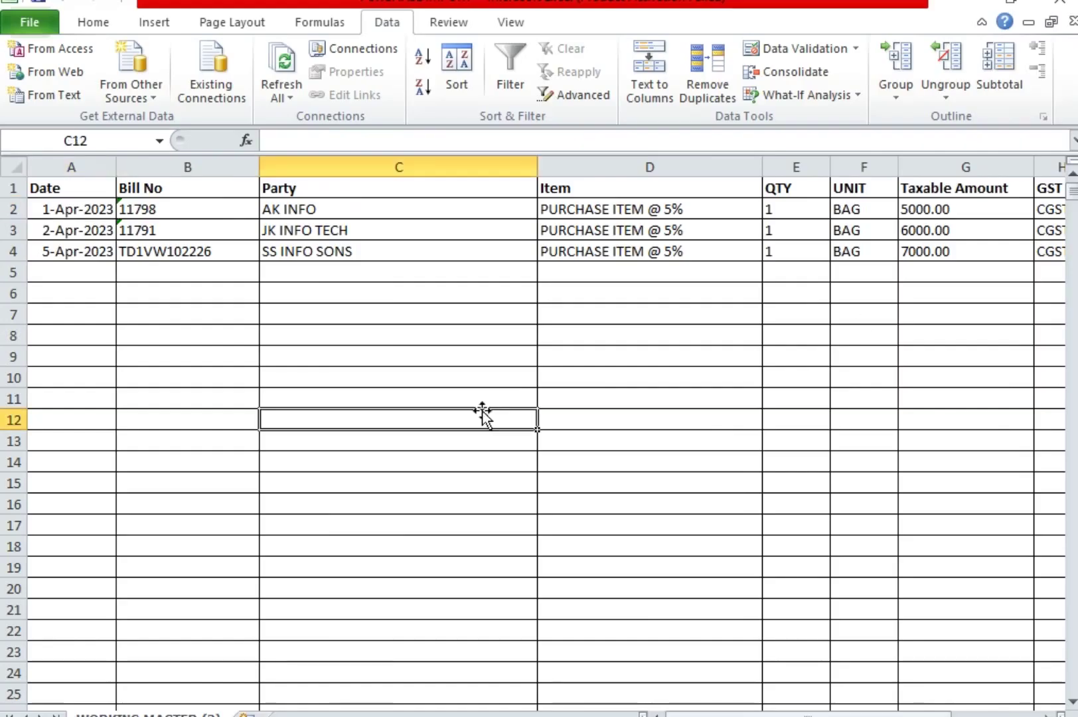
text(++)
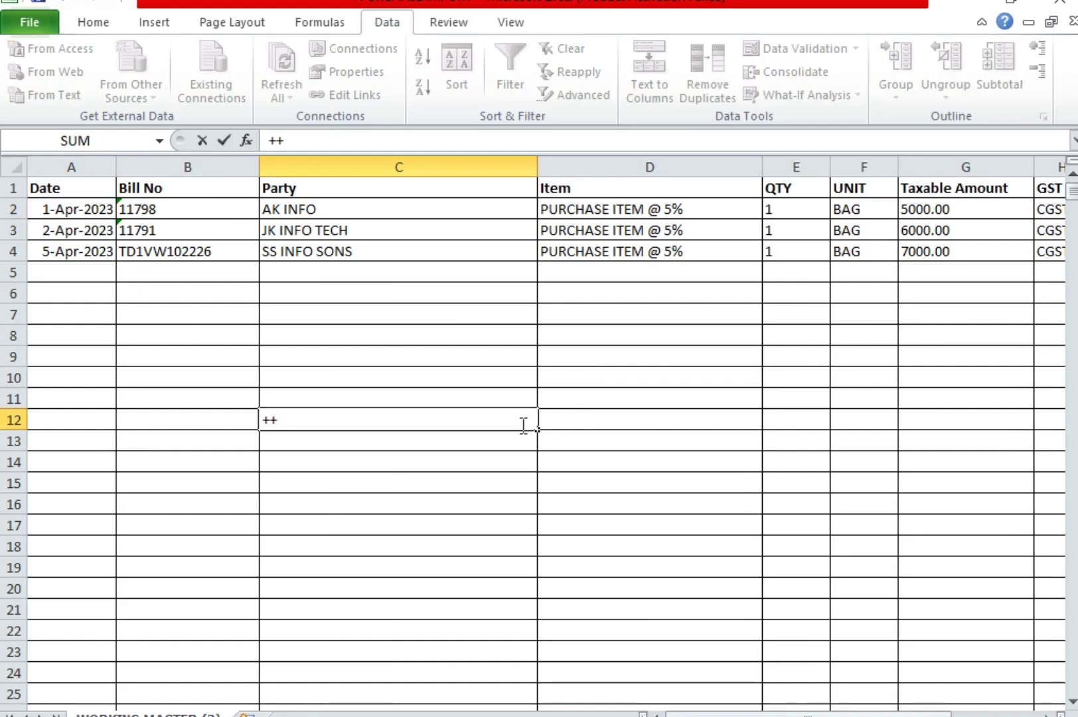
key(Escape)
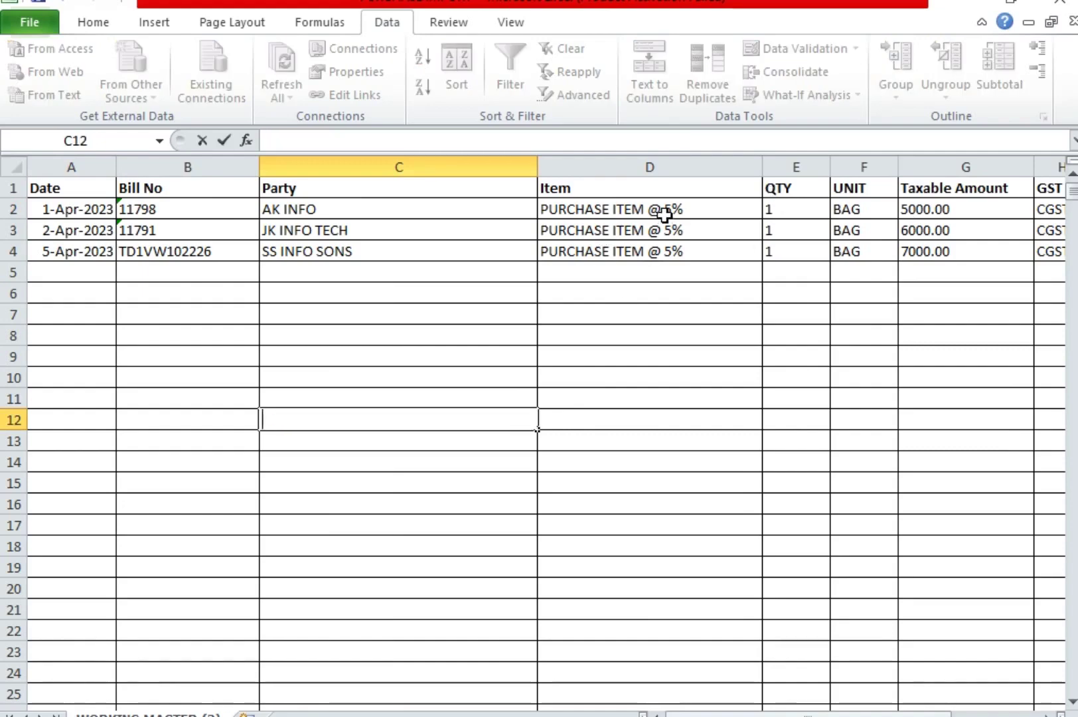
key(F2)
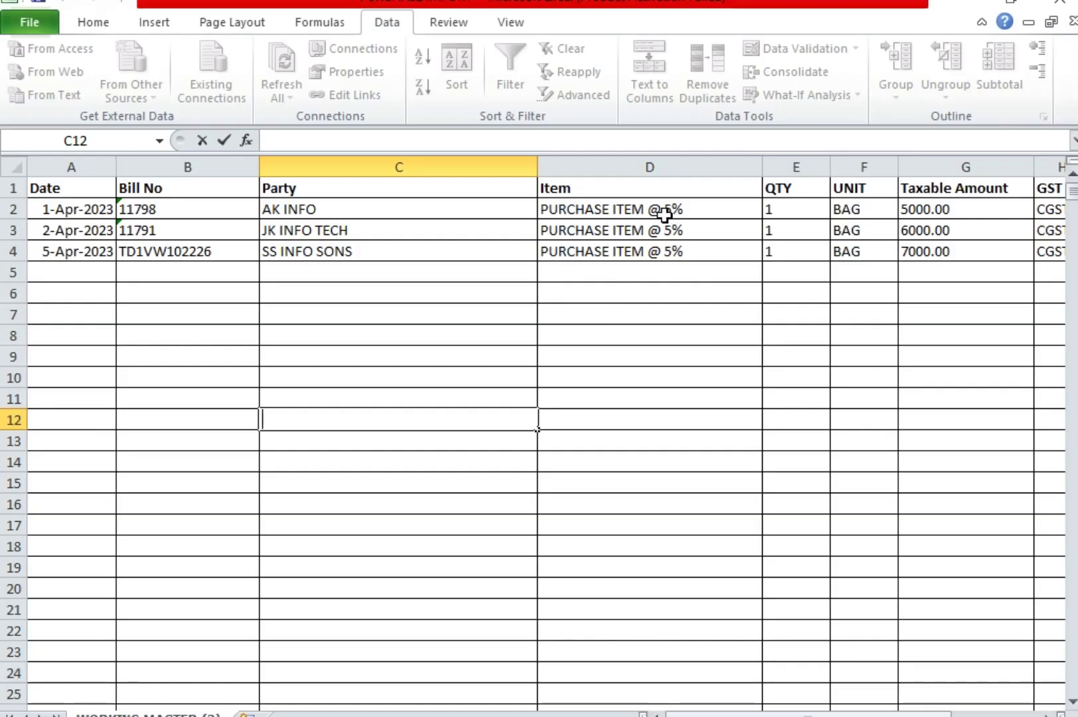
Step: Copy the item name text PURCHASE ITEM @ 5% from cell D2
click(669, 212)
key(F2)
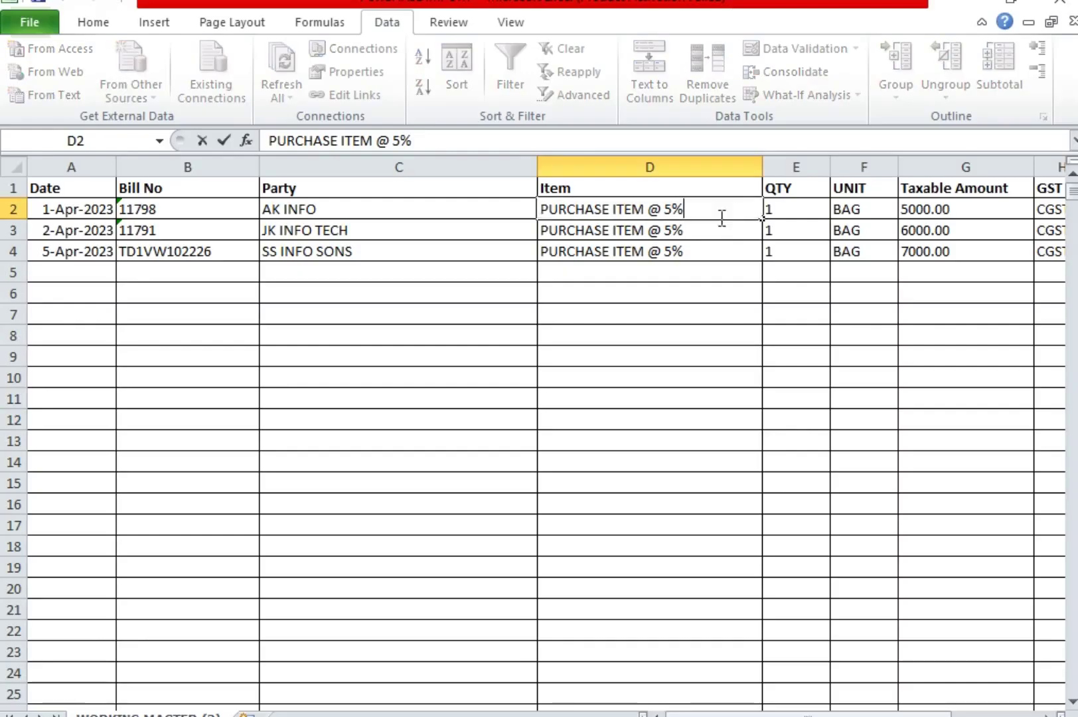
key(shift+Left)
key(shift+Left)
key(shift+Left)
key(shift+Left)
key(shift+Left)
key(shift+Left)
key(shift+Left)
key(shift+Left)
key(shift+Left)
key(shift+Left)
key(shift+Left)
key(shift+Left)
key(shift+Left)
key(shift+Left)
key(shift+Left)
key(shift+Left)
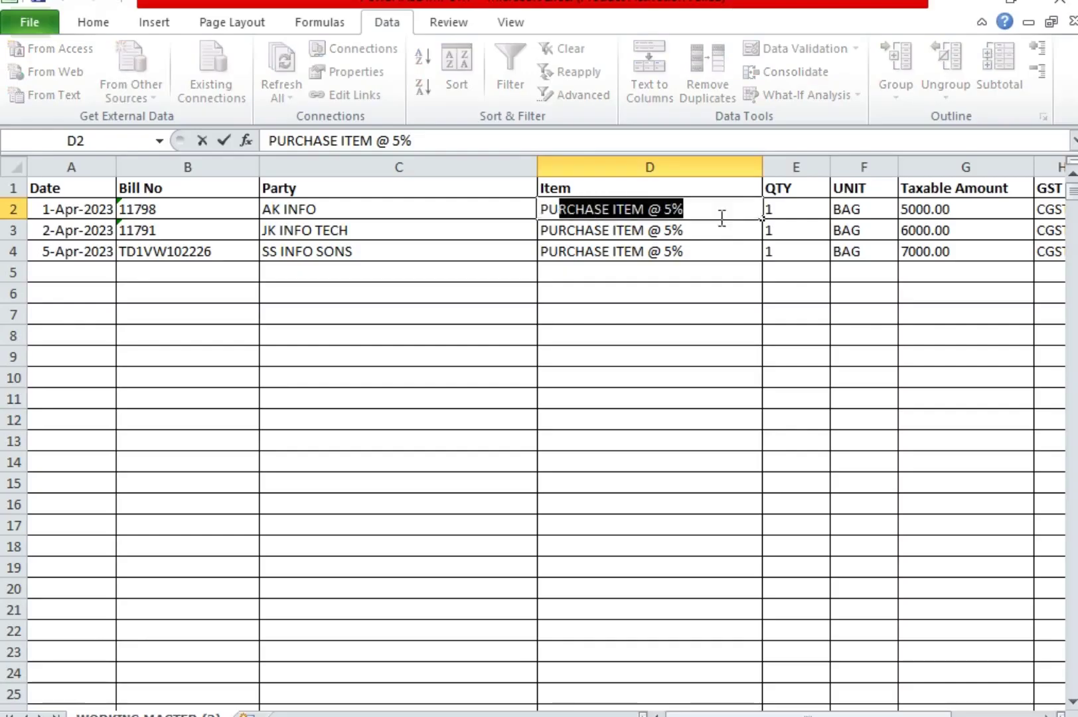
key(shift+Left)
key(shift+Left)
key(ctrl+c)
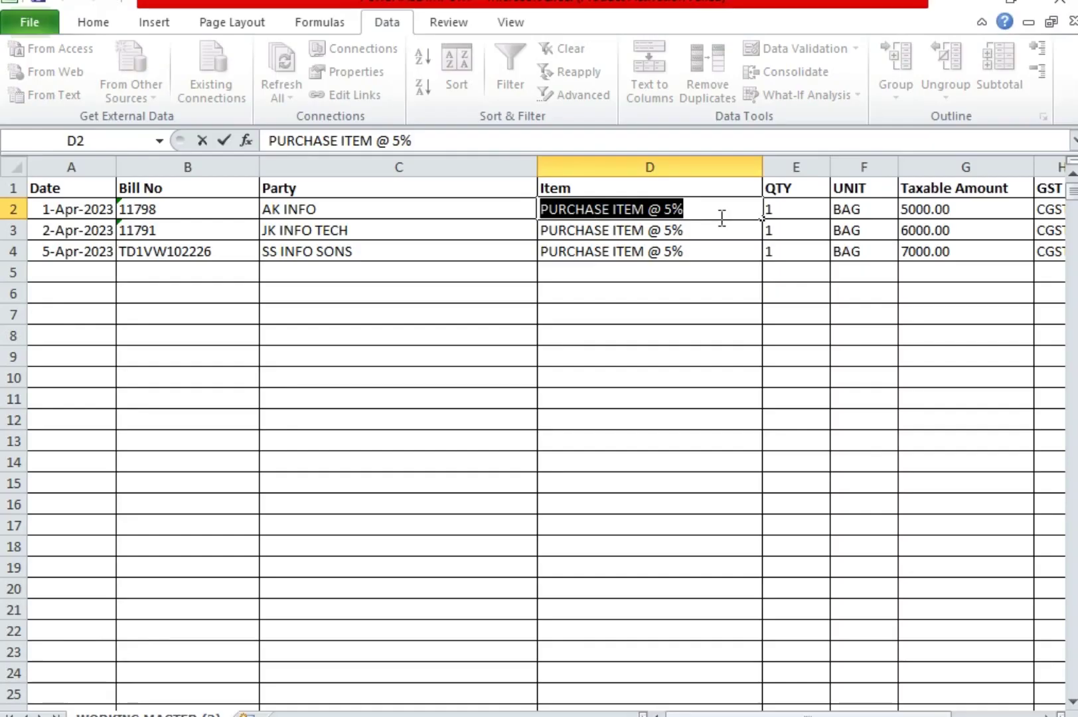
Step: In Busy, start a new item master with the copied name PURCHASE ITEM @ 5%, group General and unit BAG
key(alt+Tab)
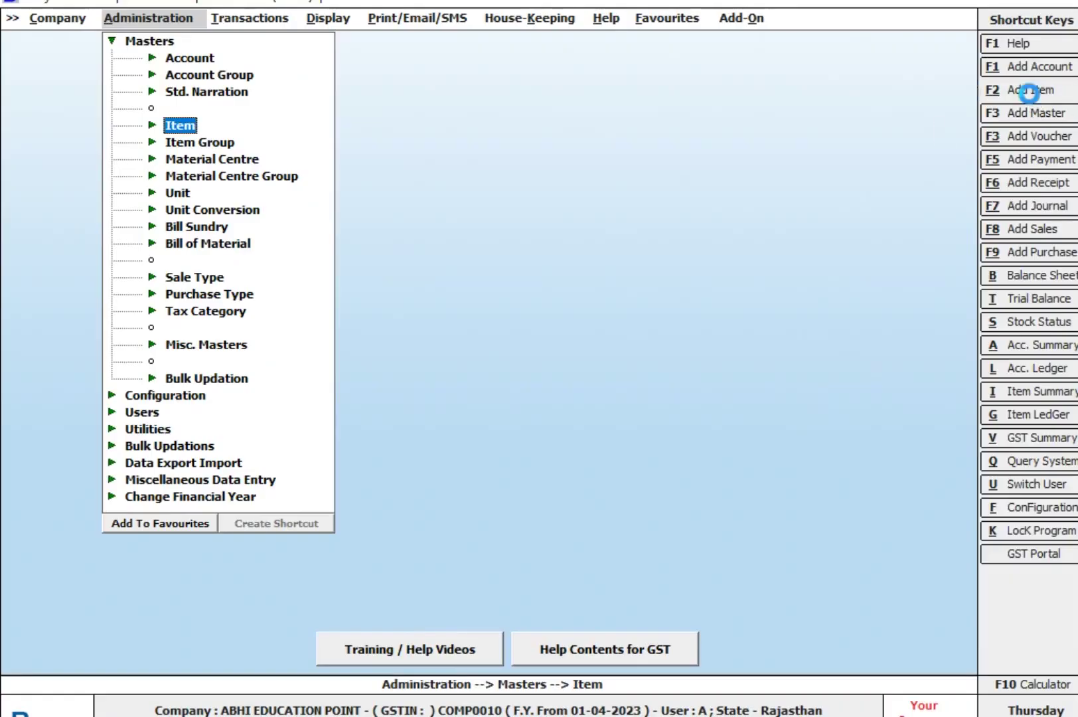
click(1029, 93)
key(ctrl+v)
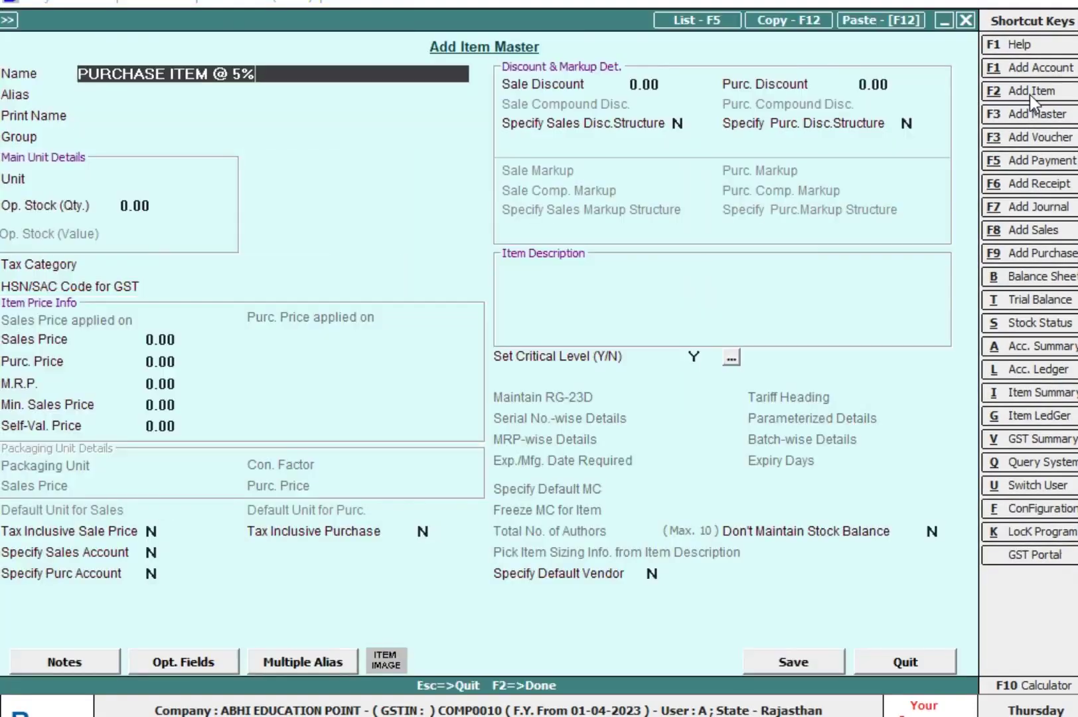
key(Return)
key(Return)
text(G)
key(Return)
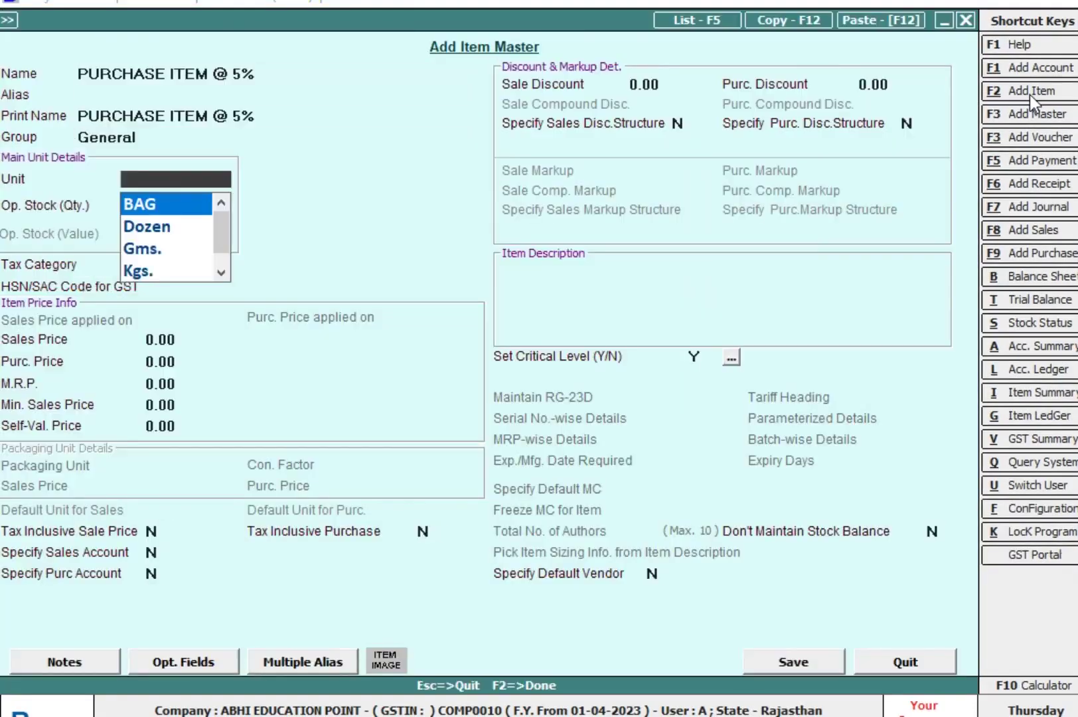
text(B)
key(Return)
key(Return)
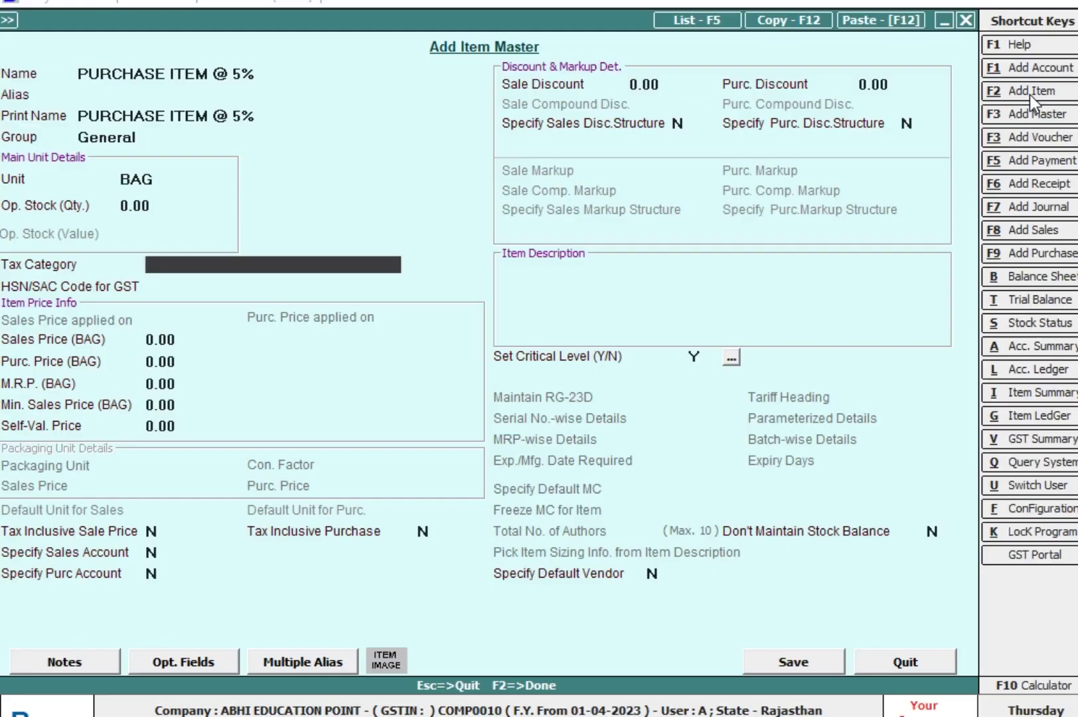
Step: Set the item's tax category to GST 5% and save the item without an HSN/SAC code
text(G)
key(Down)
key(Down)
key(Down)
key(Return)
key(Return)
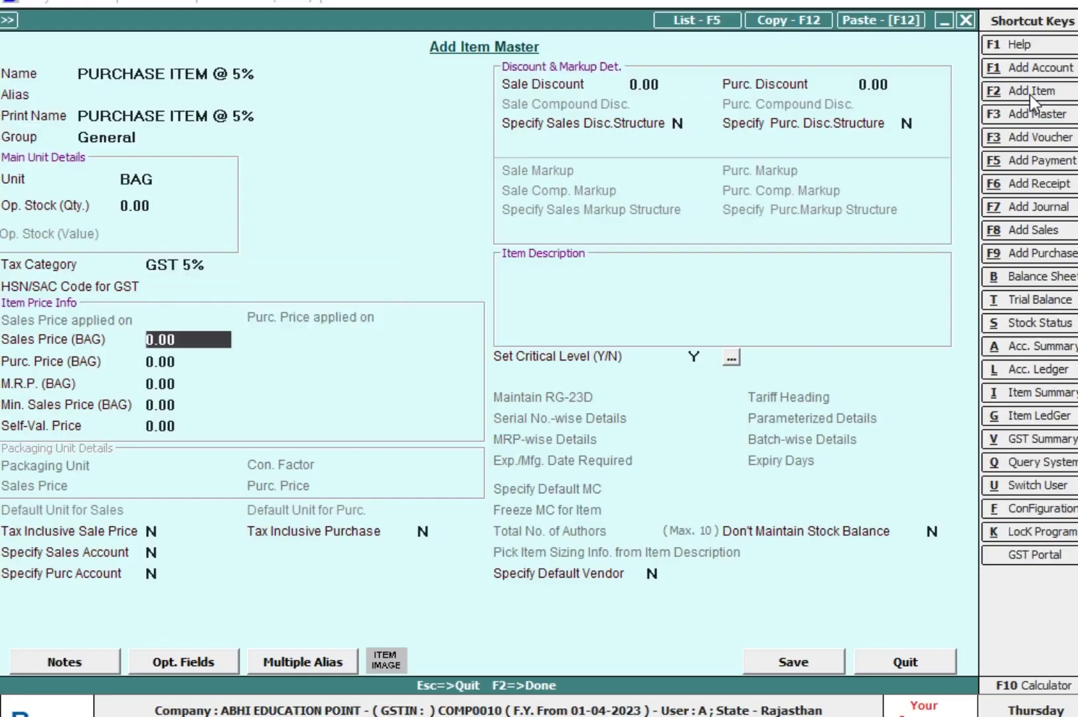
key(F2)
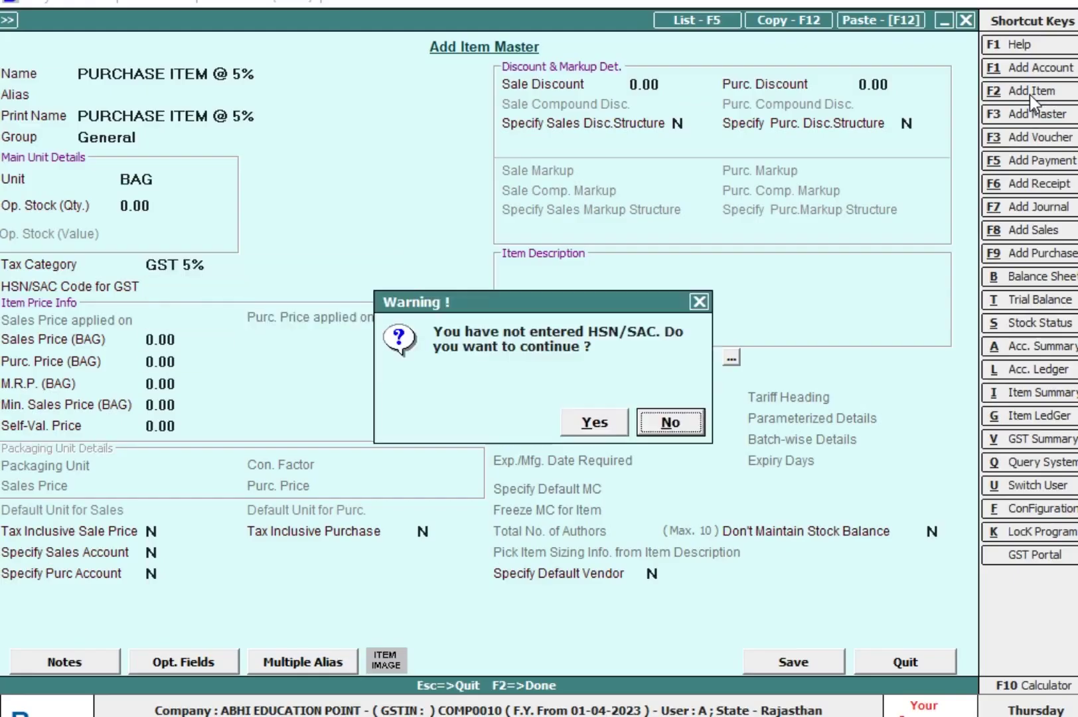
key(Left)
key(Return)
key(Return)
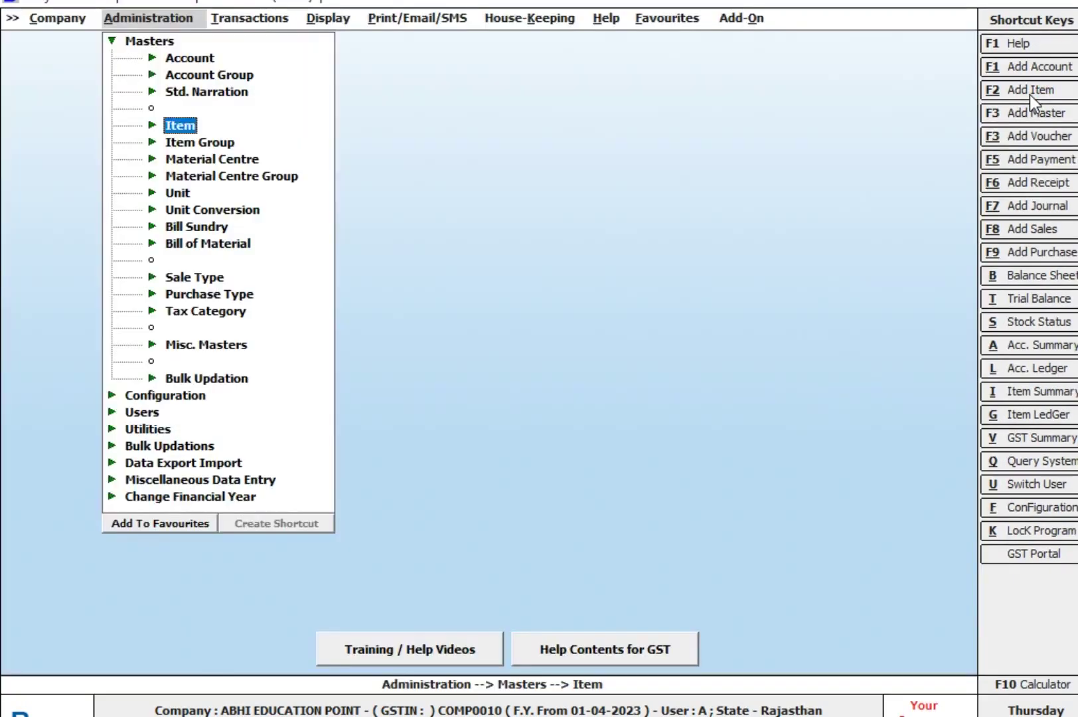
Step: Open the import of vouchers from Excel and choose Purchase as the voucher type
key(Escape)
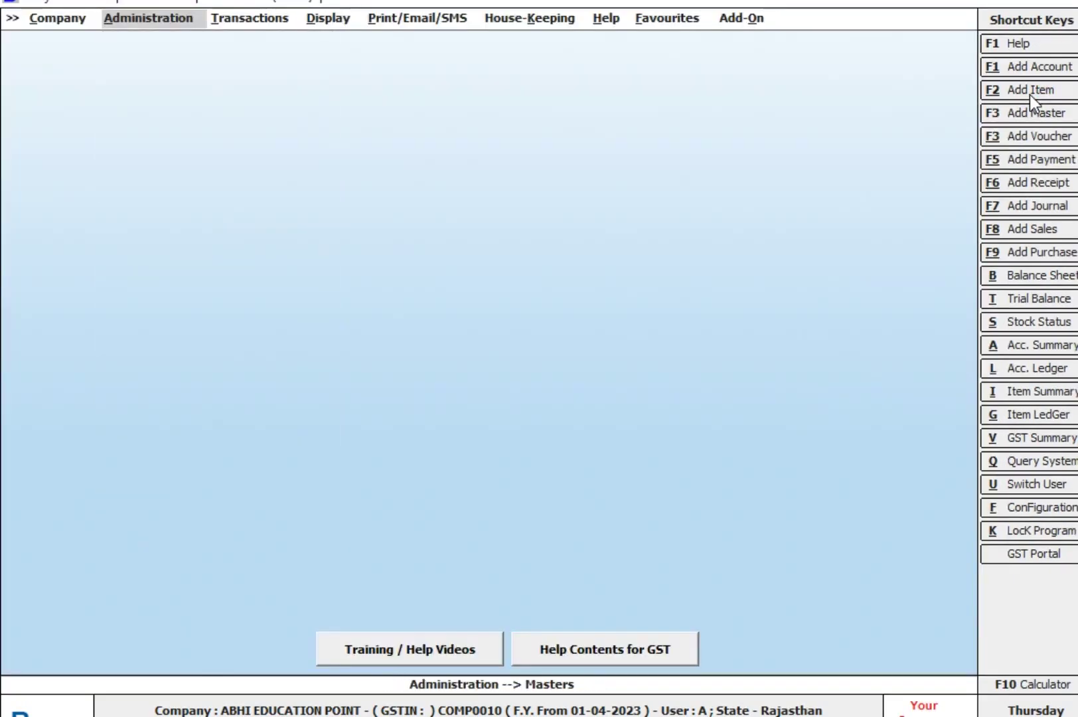
key(Down)
key(Down)
key(Down)
key(Down)
key(Down)
key(Down)
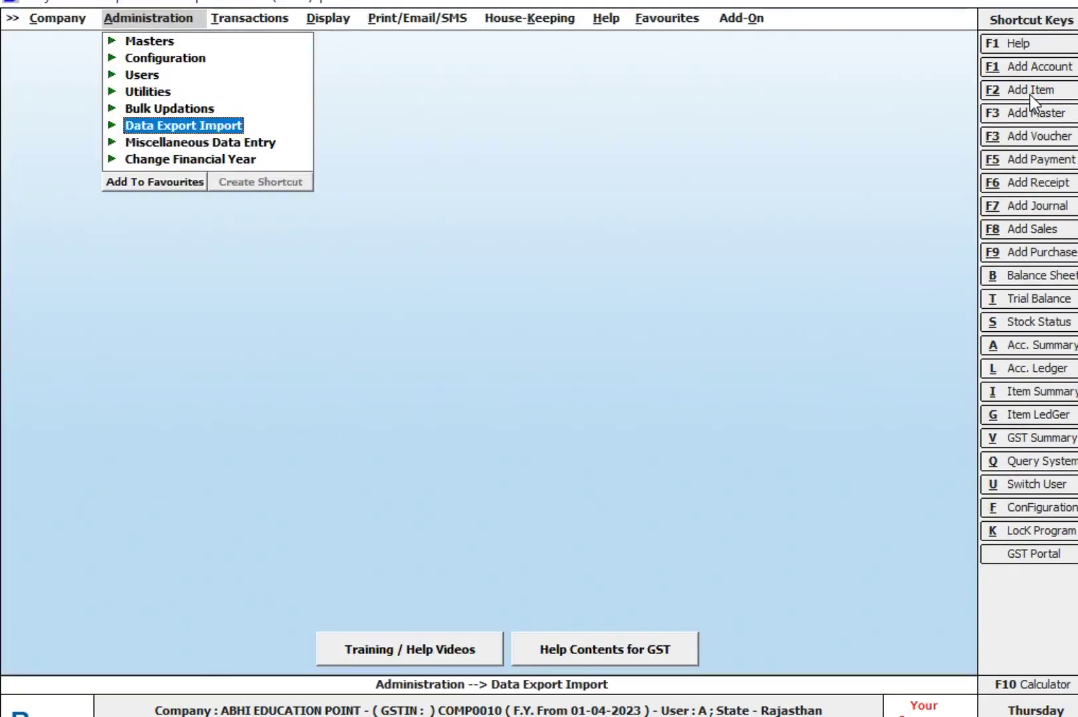
key(Return)
key(Down)
key(Down)
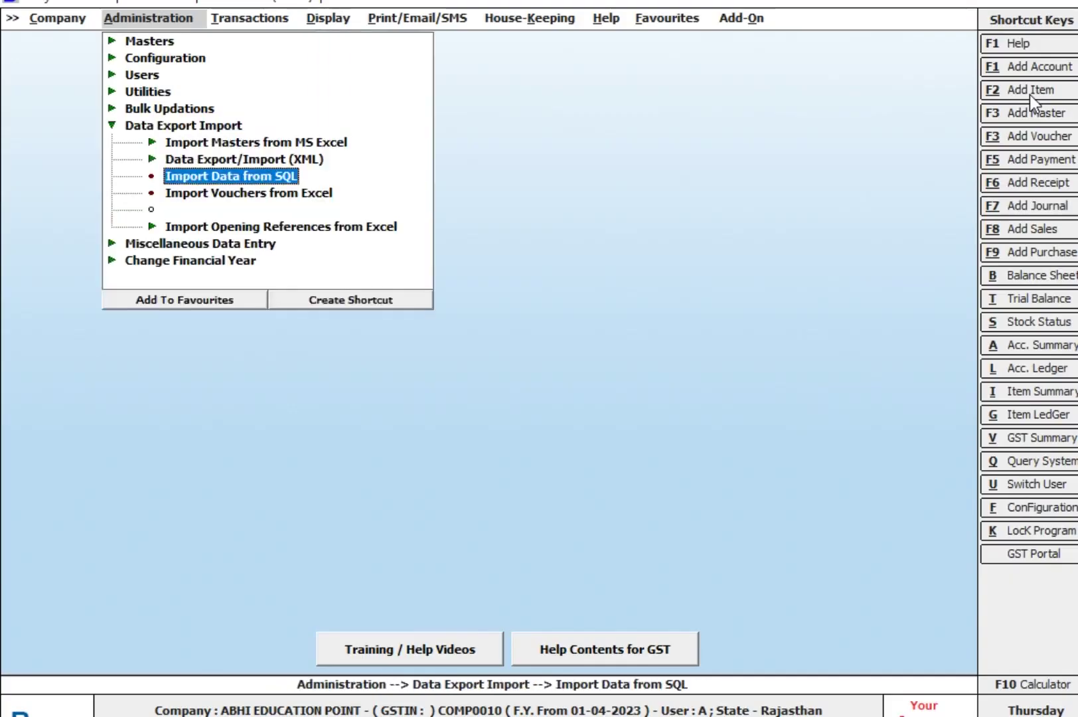
key(Down)
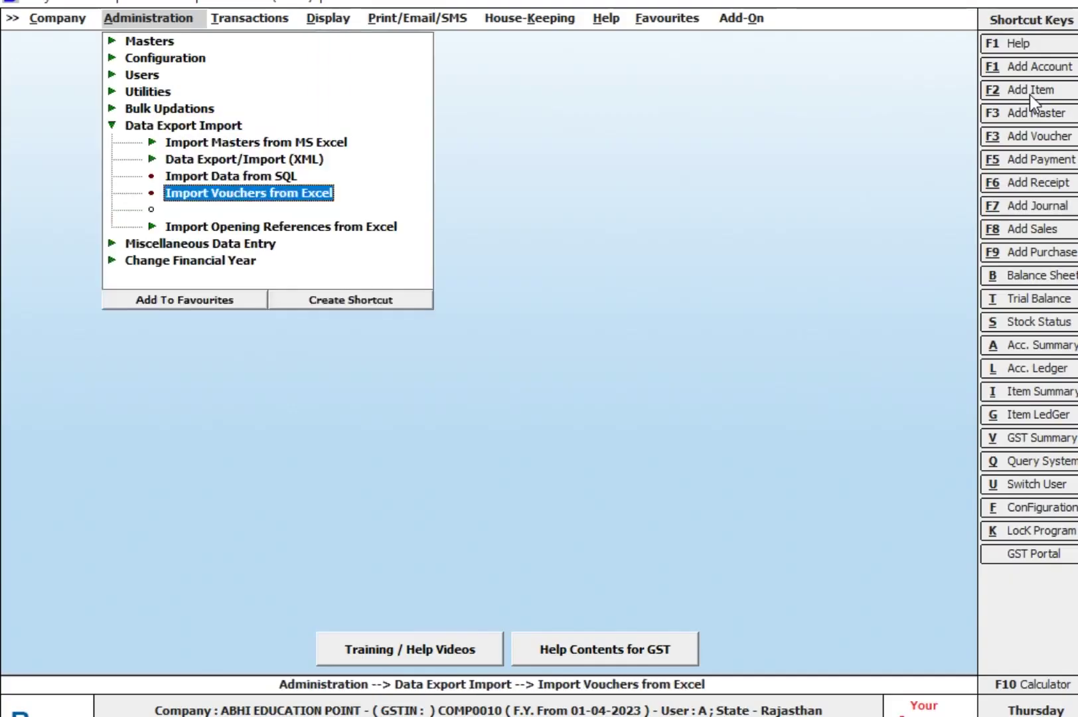
key(Return)
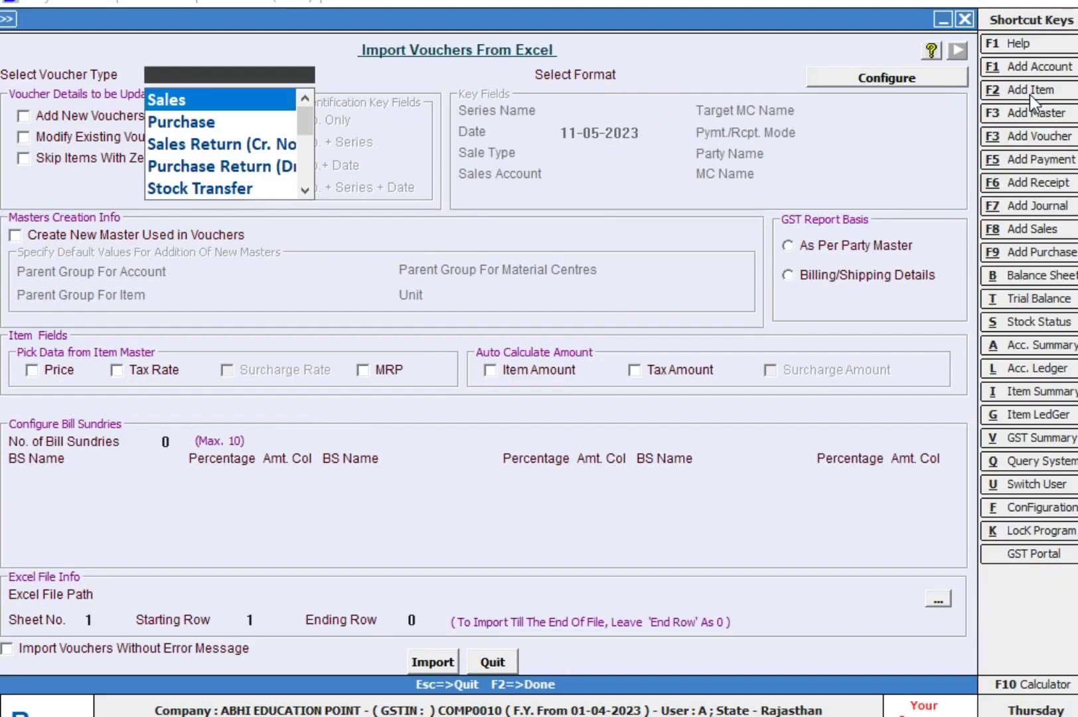
key(Down)
key(Return)
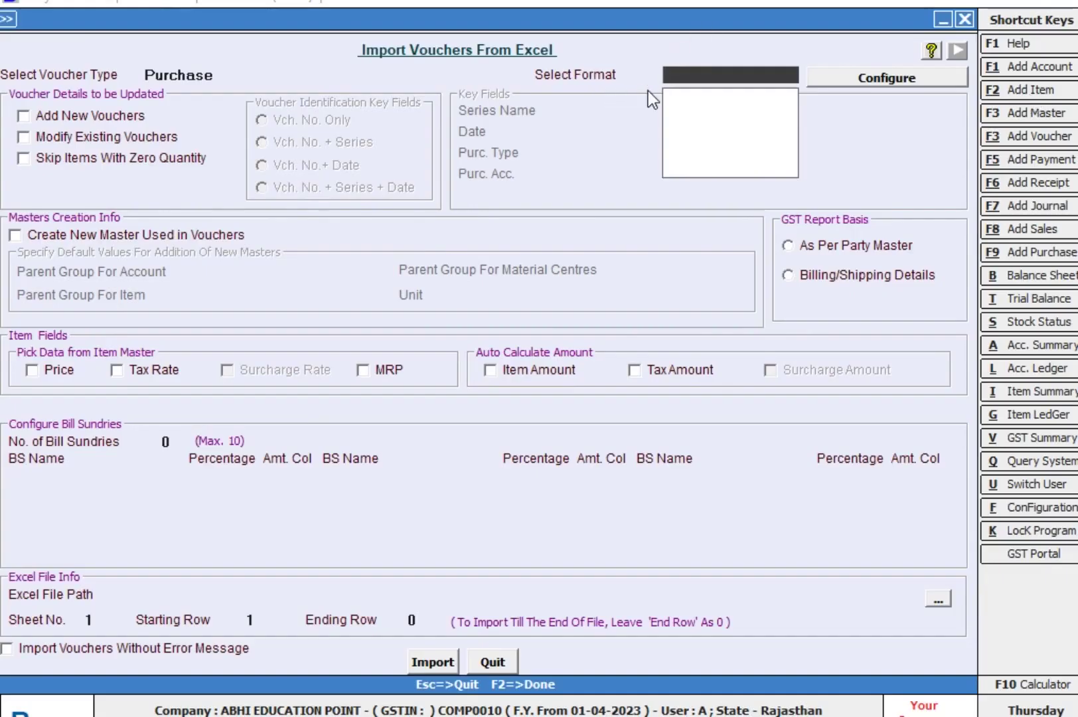
Step: Add a new Purchase voucher import format named PURCH FORMT and save it
click(866, 82)
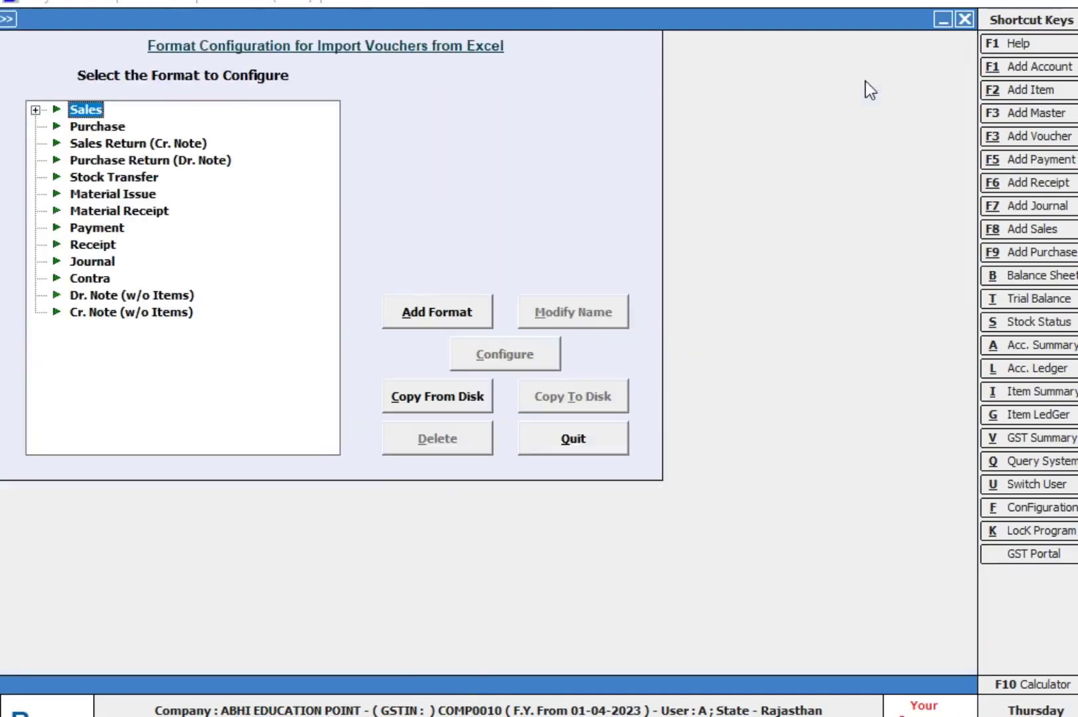
key(Down)
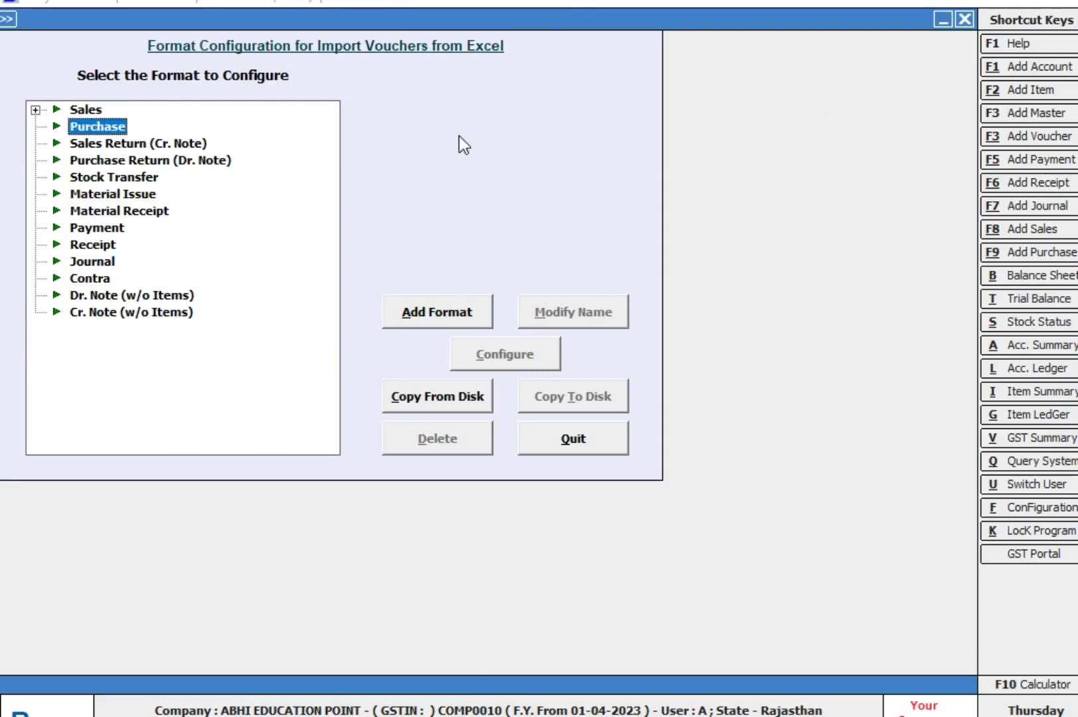
click(428, 315)
text(P)
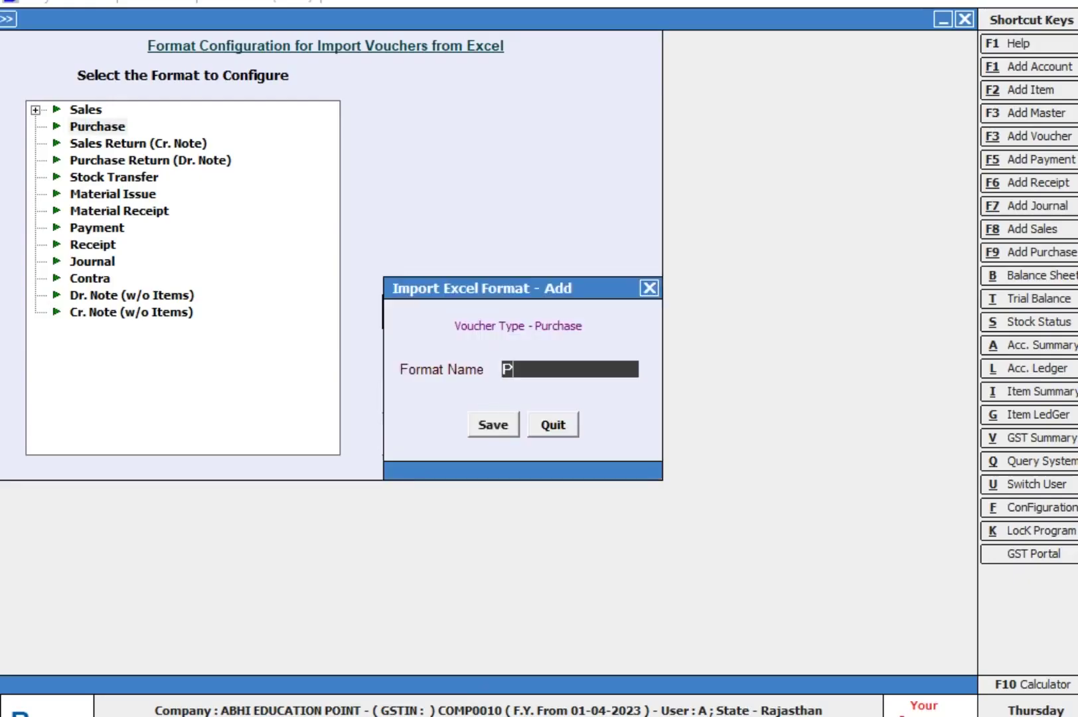
text(URCH FORMT)
key(Tab)
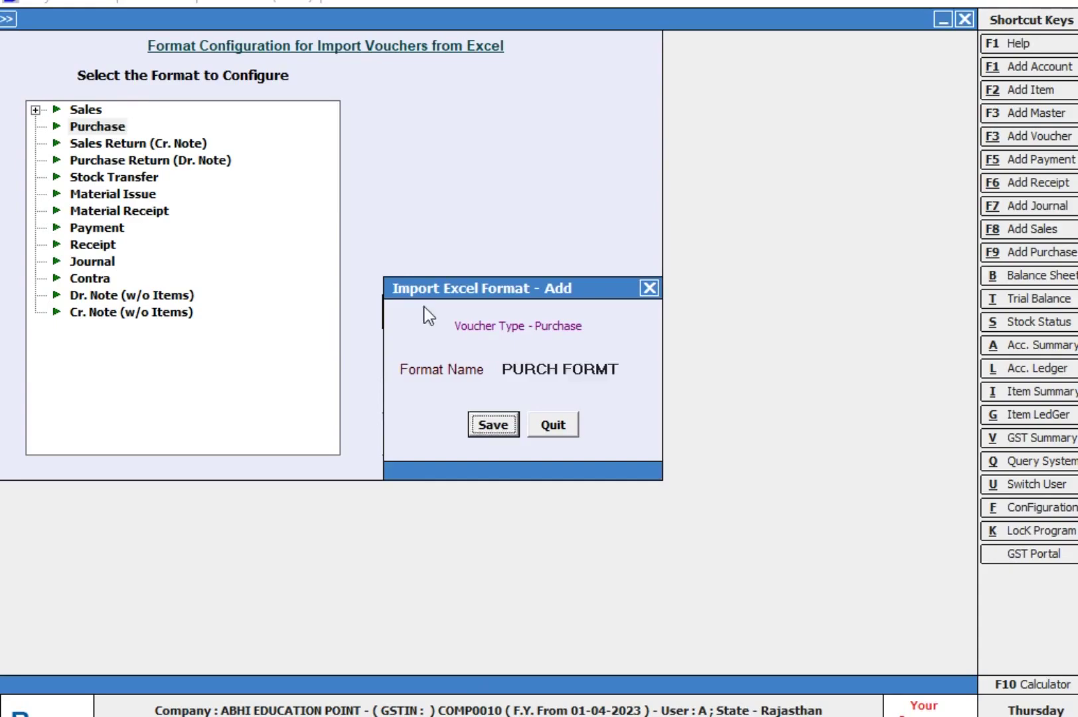
key(Return)
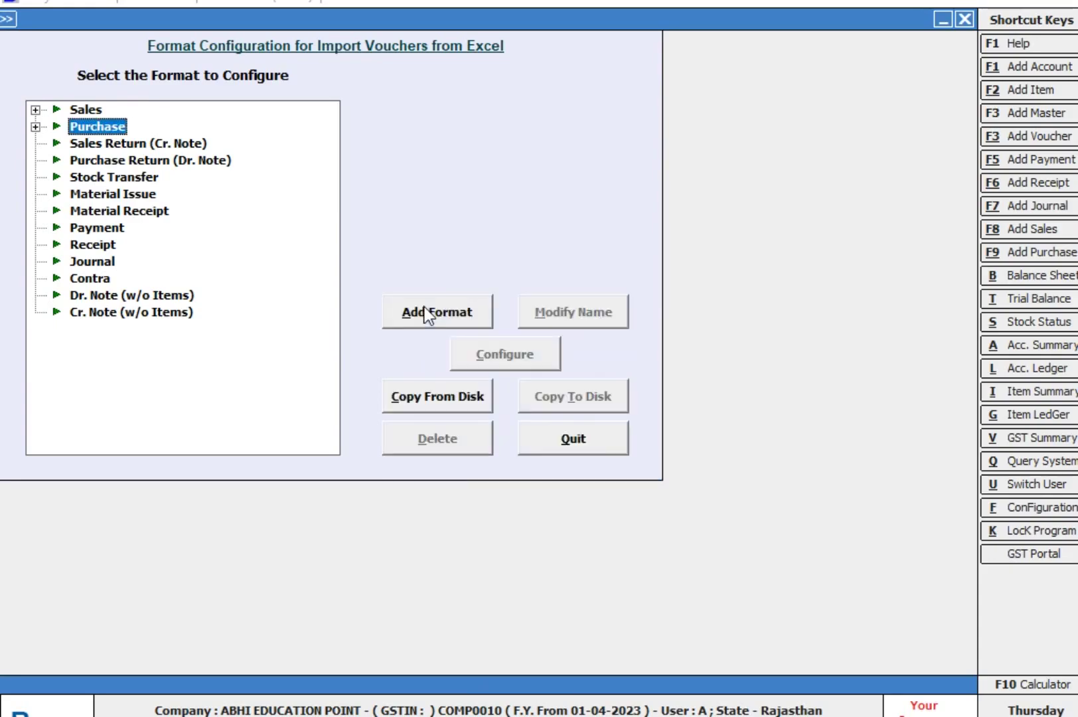
Step: Open the column configuration of PURCH FORMT with the default voucher components loaded
key(Right)
key(Down)
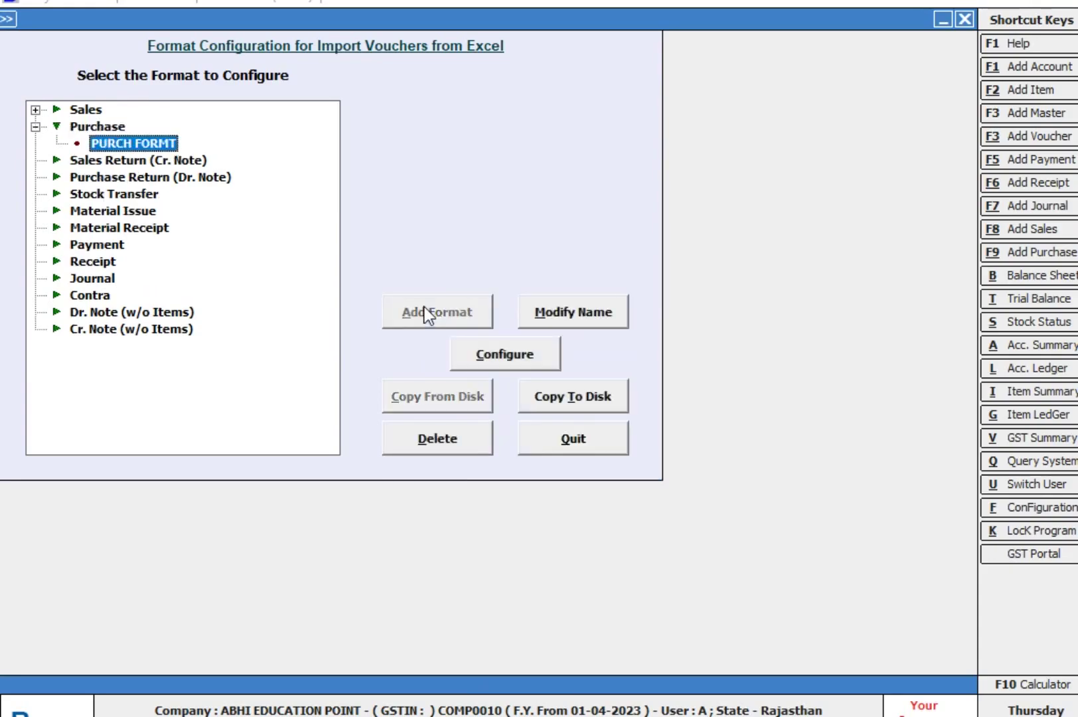
click(484, 351)
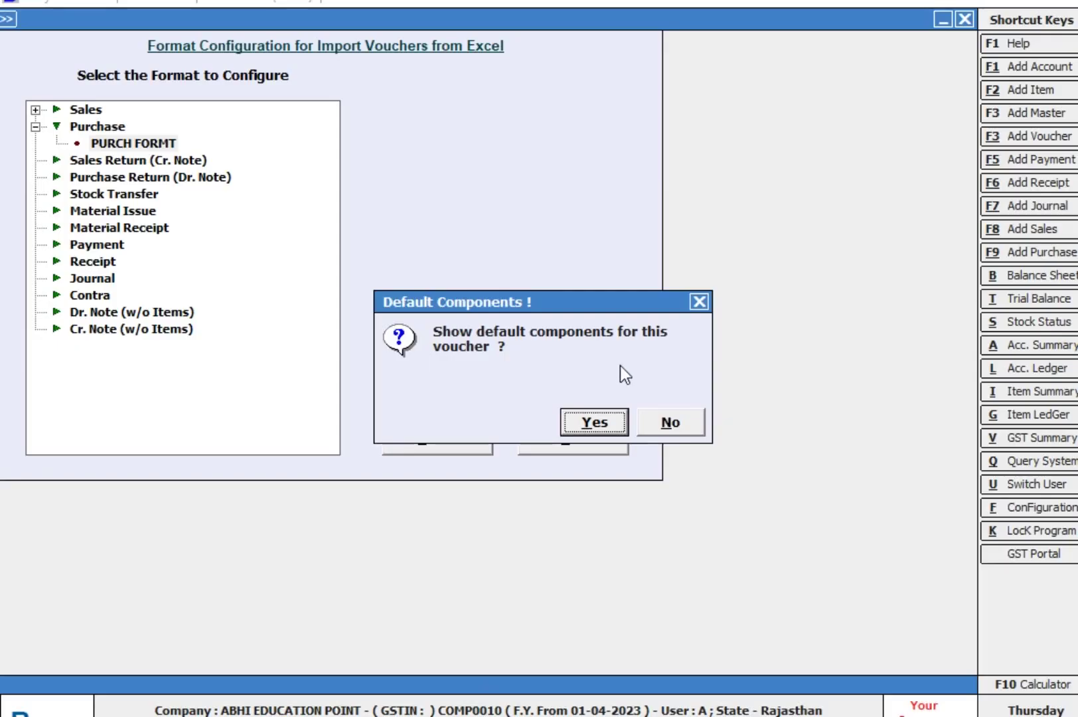
click(595, 424)
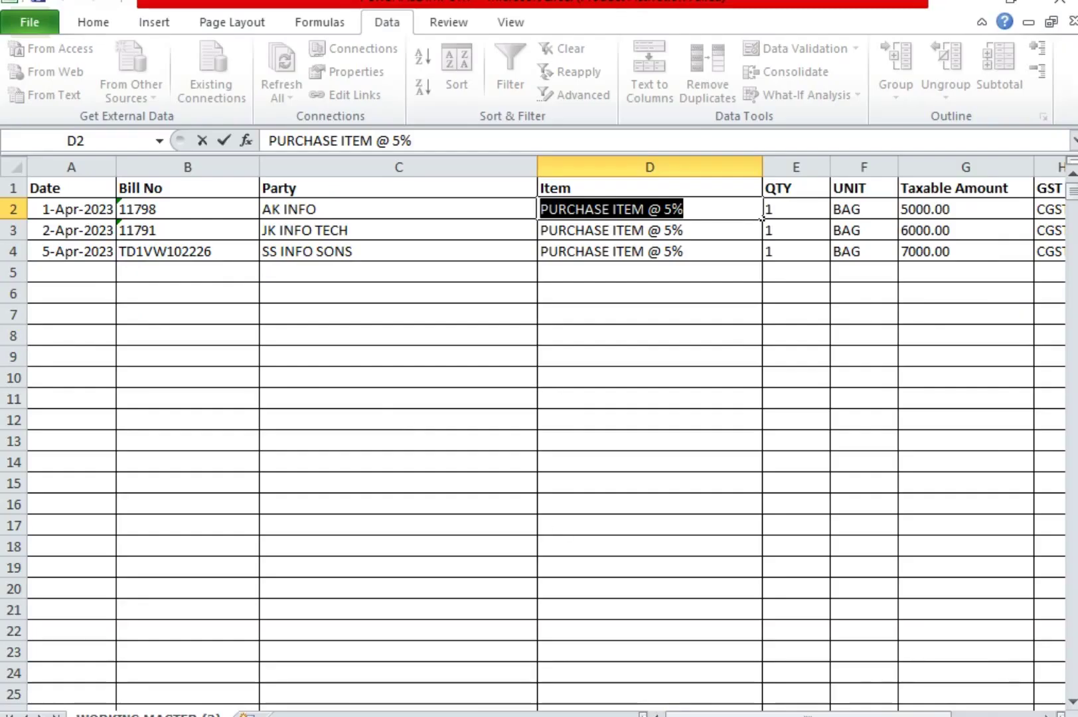
click(382, 715)
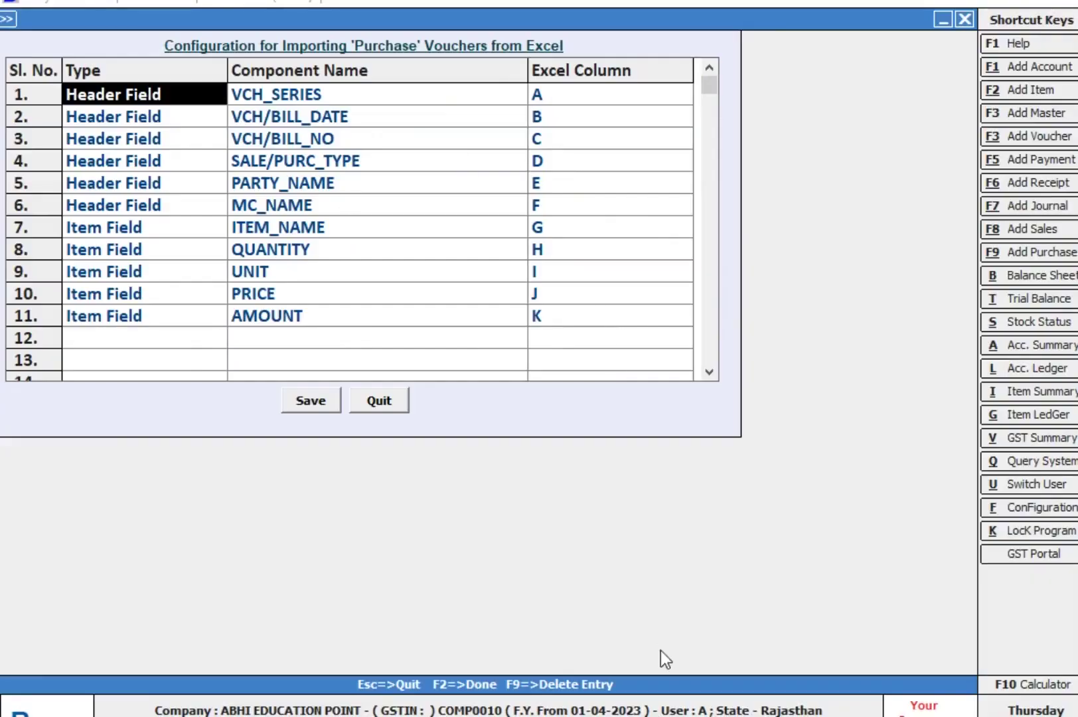
Step: Check the date column in the Excel sheet, then remove the VCH_SERIES component and map VCH/BILL_DATE to Excel column A
key(alt+Tab)
click(652, 551)
text(+)
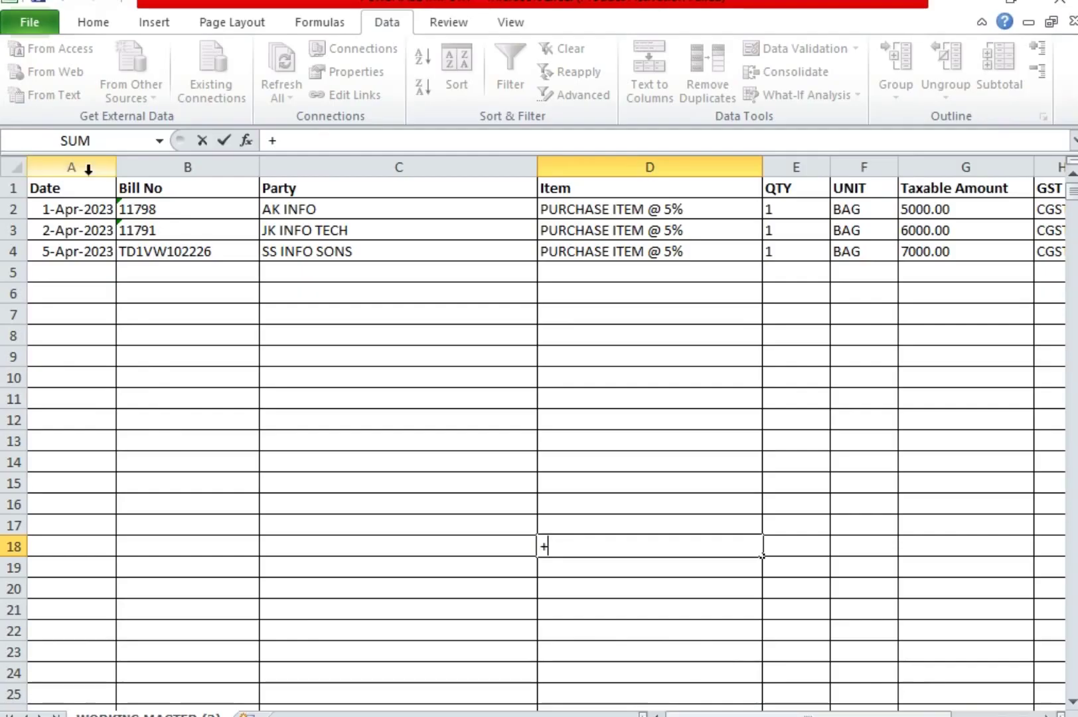
key(alt+Tab)
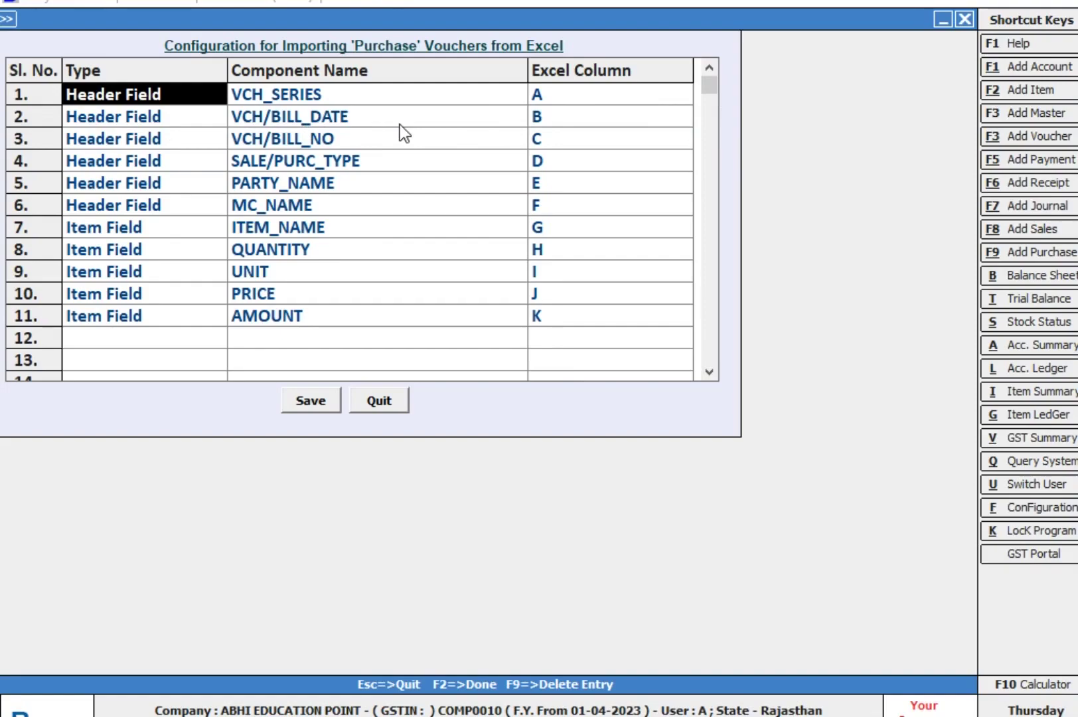
key(F9)
key(Return)
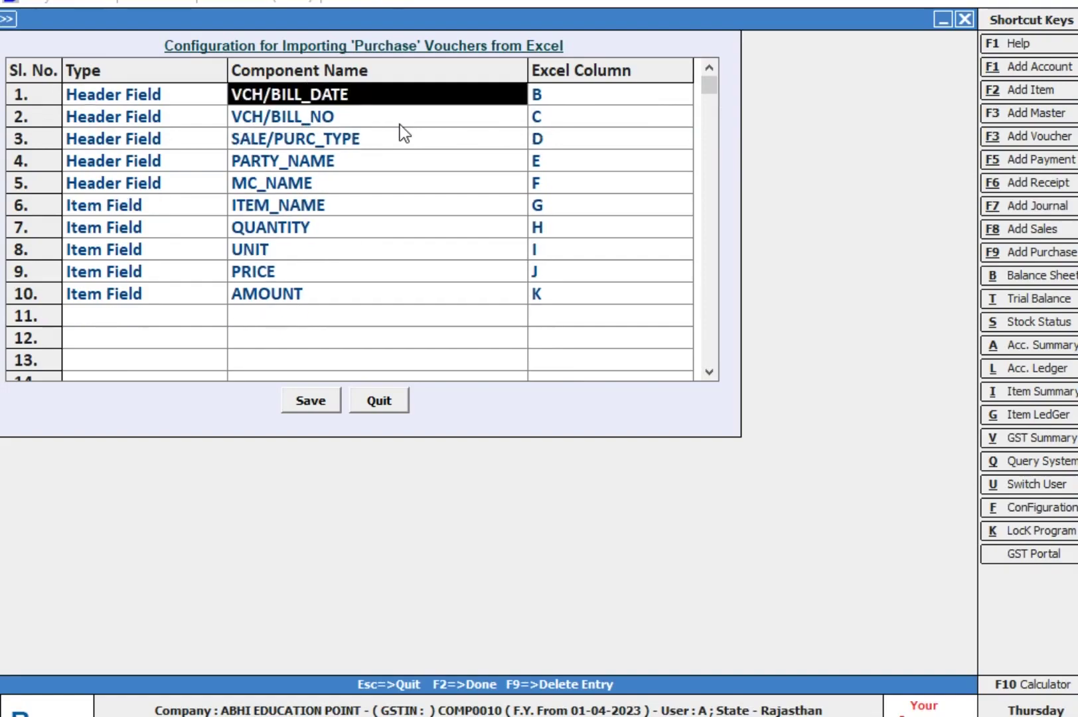
key(Return)
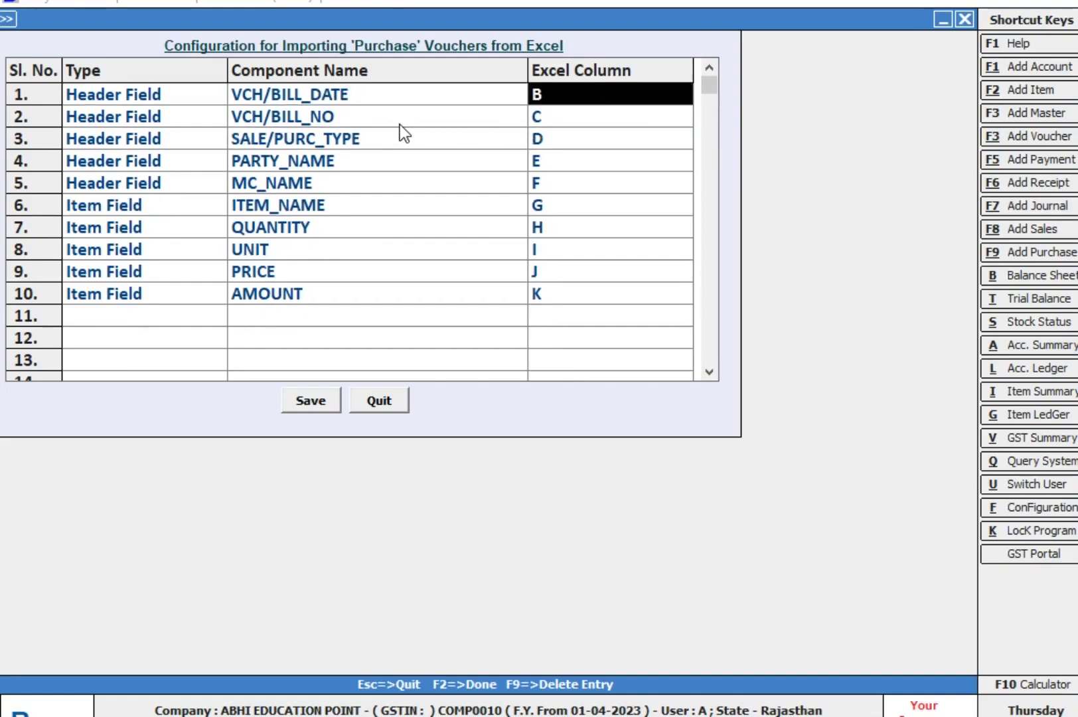
text(A)
key(Return)
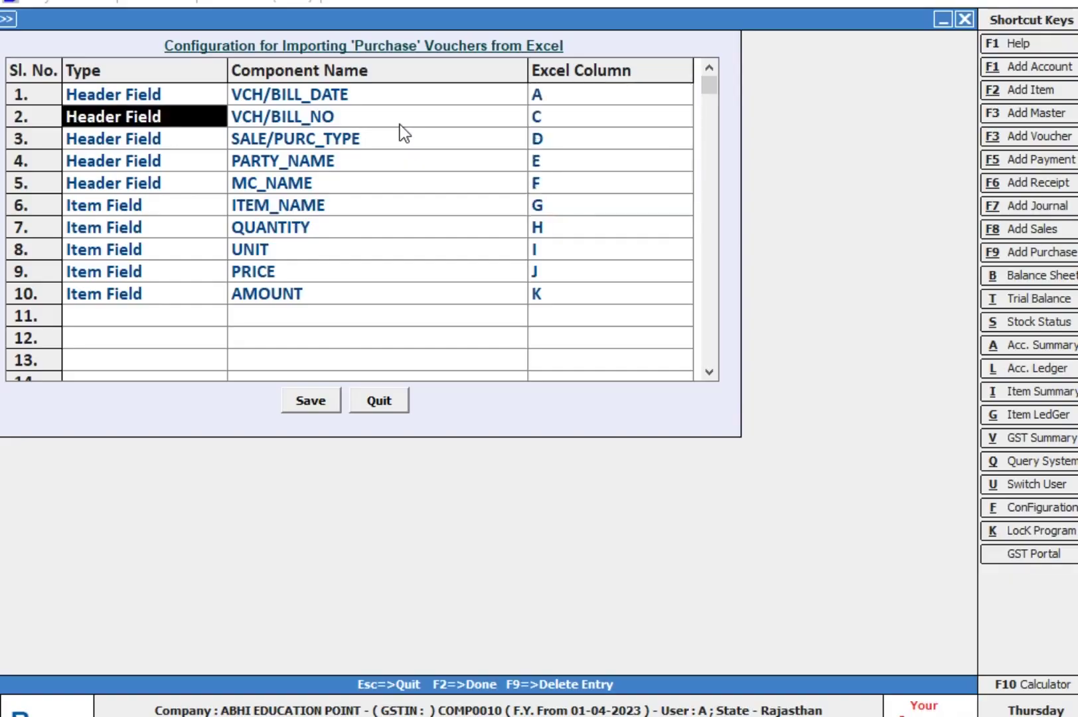
Step: Check the bill number column in the Excel sheet and map VCH/BILL_NO to Excel column B
click(684, 716)
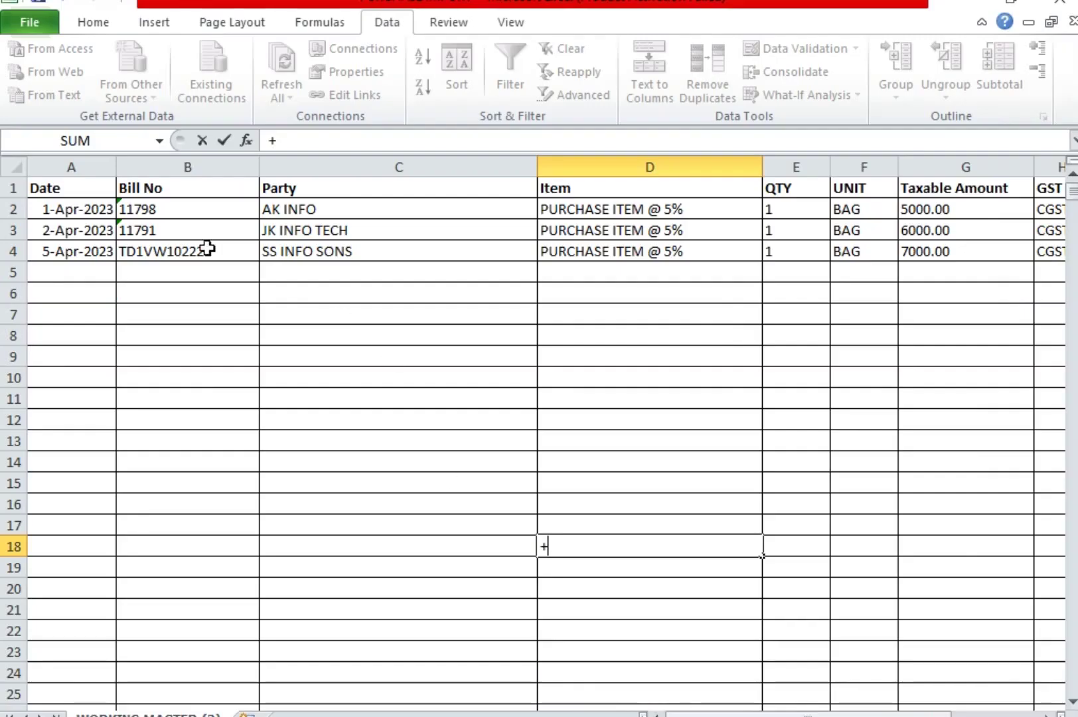
click(608, 716)
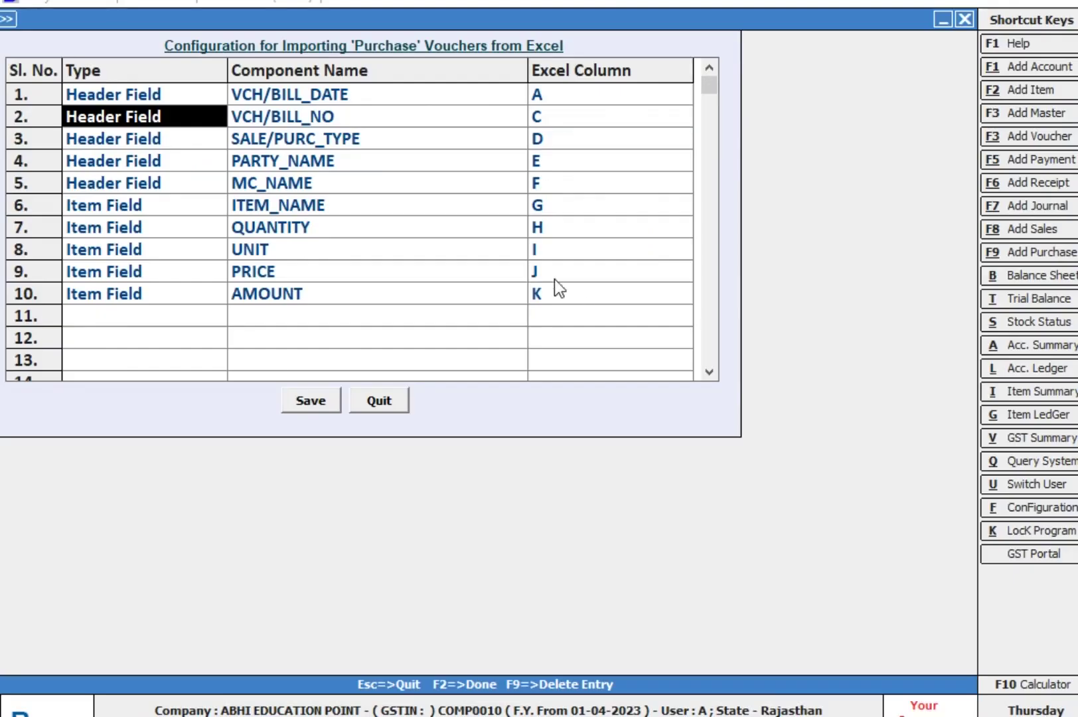
key(Return)
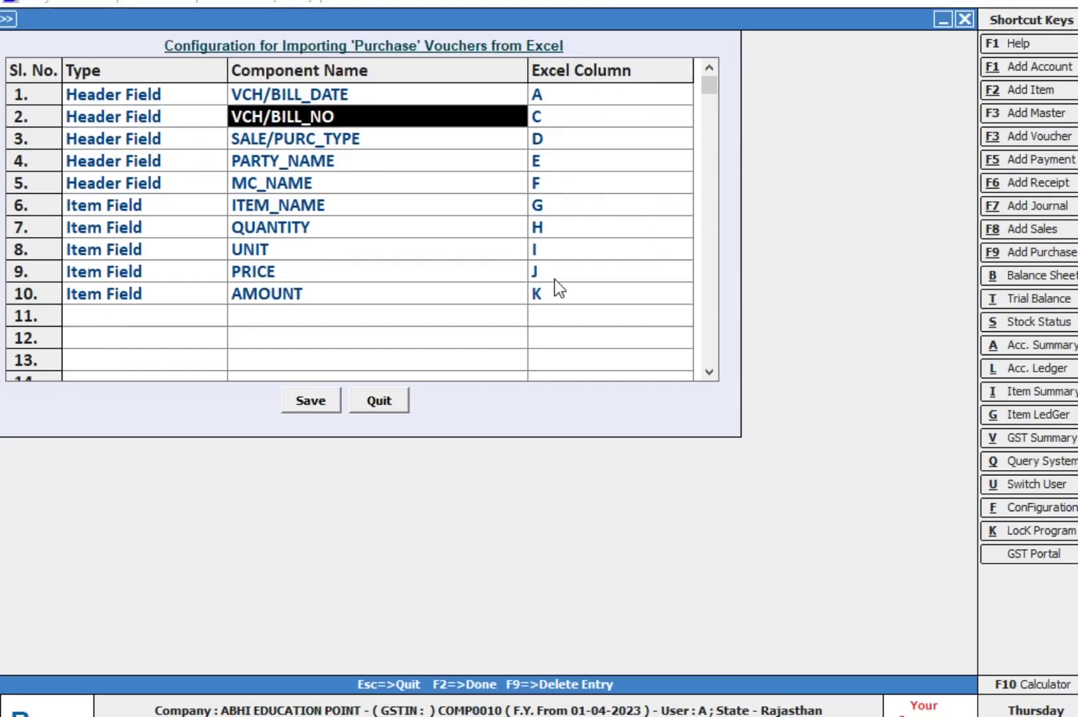
key(Return)
key(b)
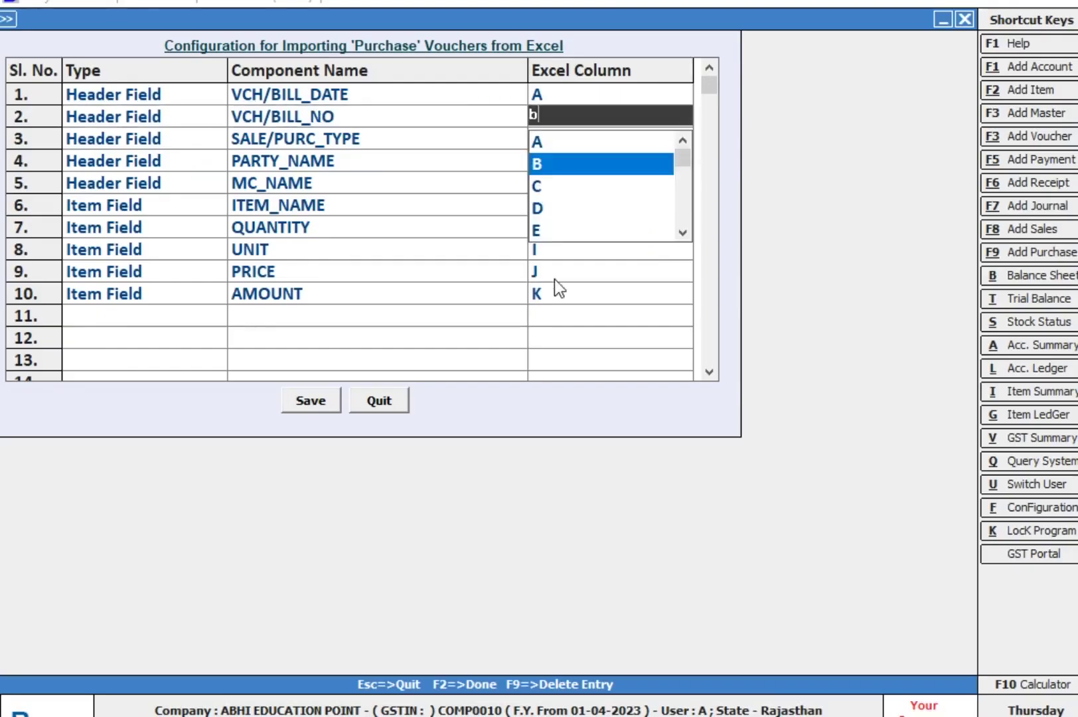
key(Return)
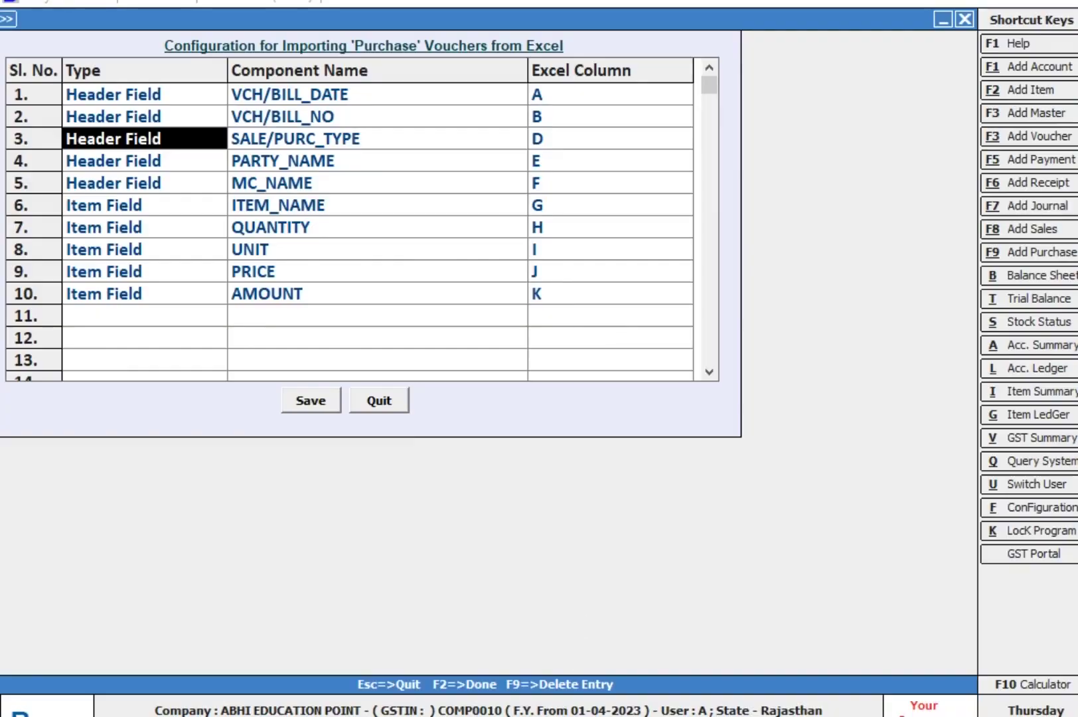
Step: Remove the SALE/PURC_TYPE component and map PARTY_NAME to Excel column C, matching the party column in the sheet
click(558, 715)
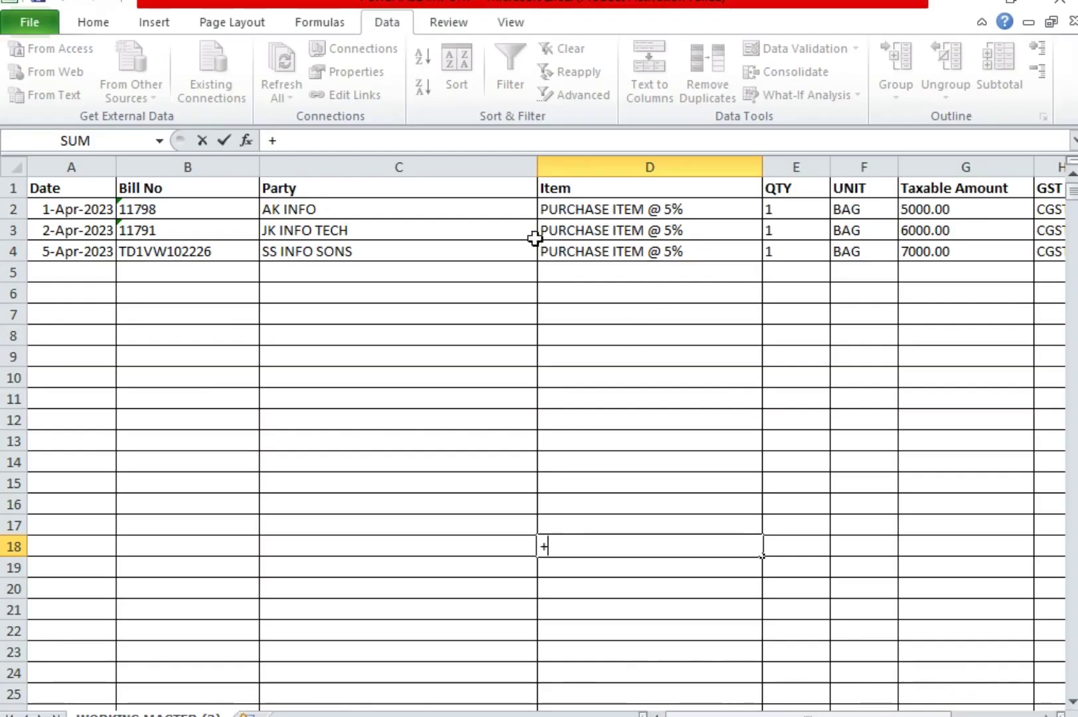
click(538, 715)
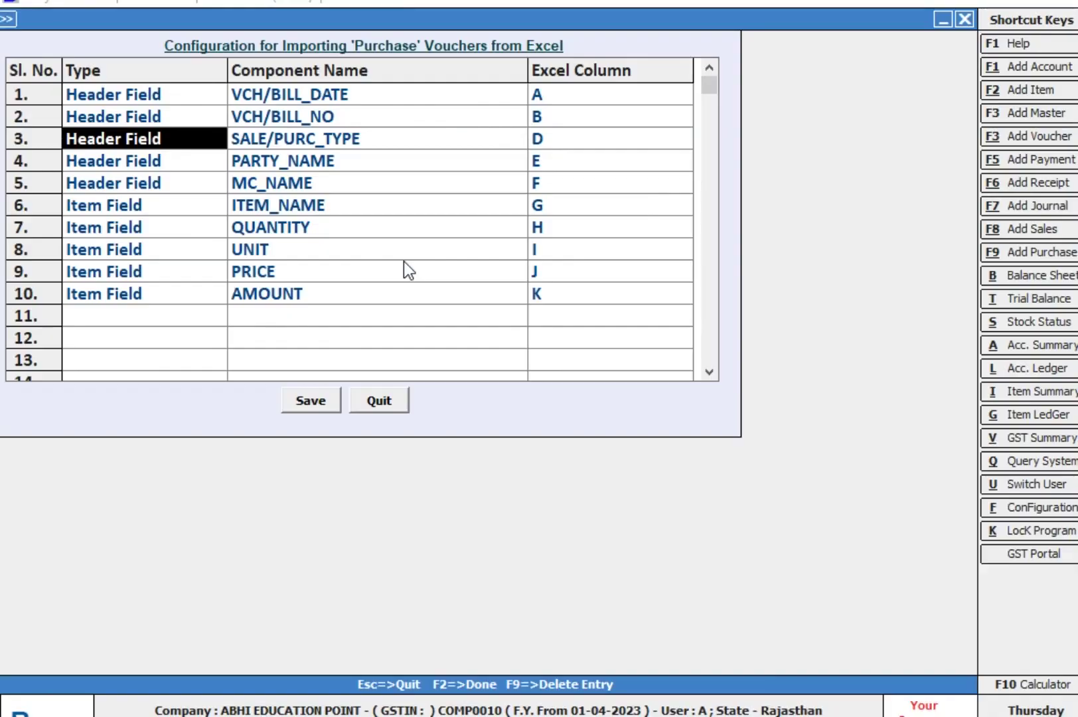
key(F9)
key(Return)
key(Return)
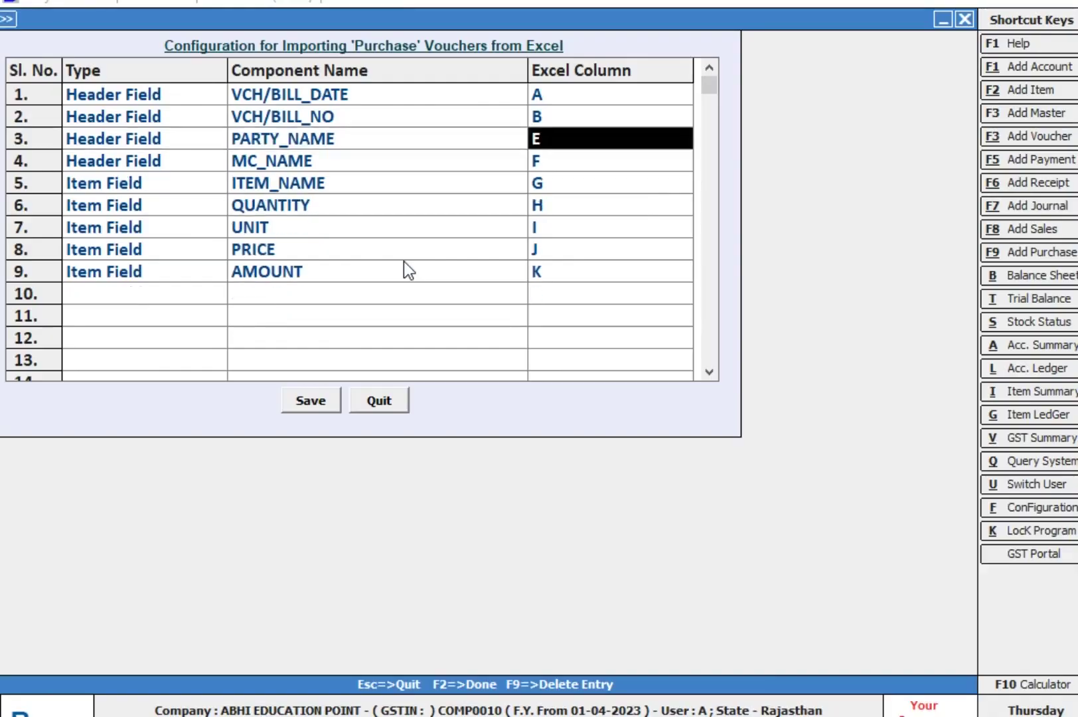
key(c)
key(Return)
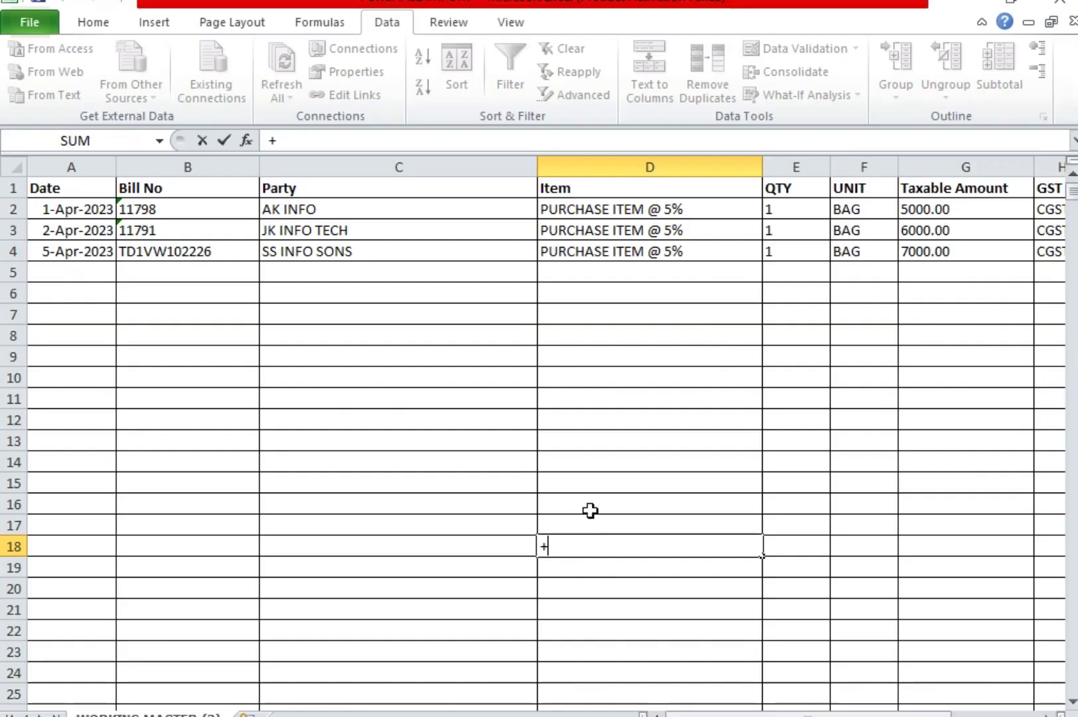
click(590, 507)
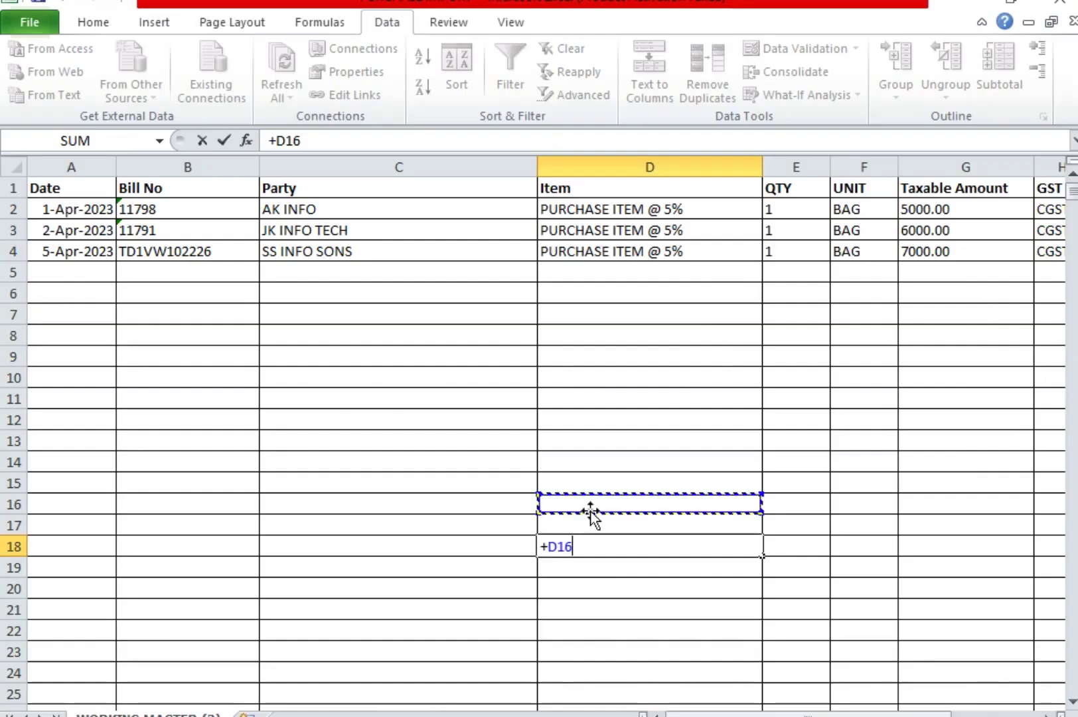
key(BackSpace)
key(BackSpace)
key(BackSpace)
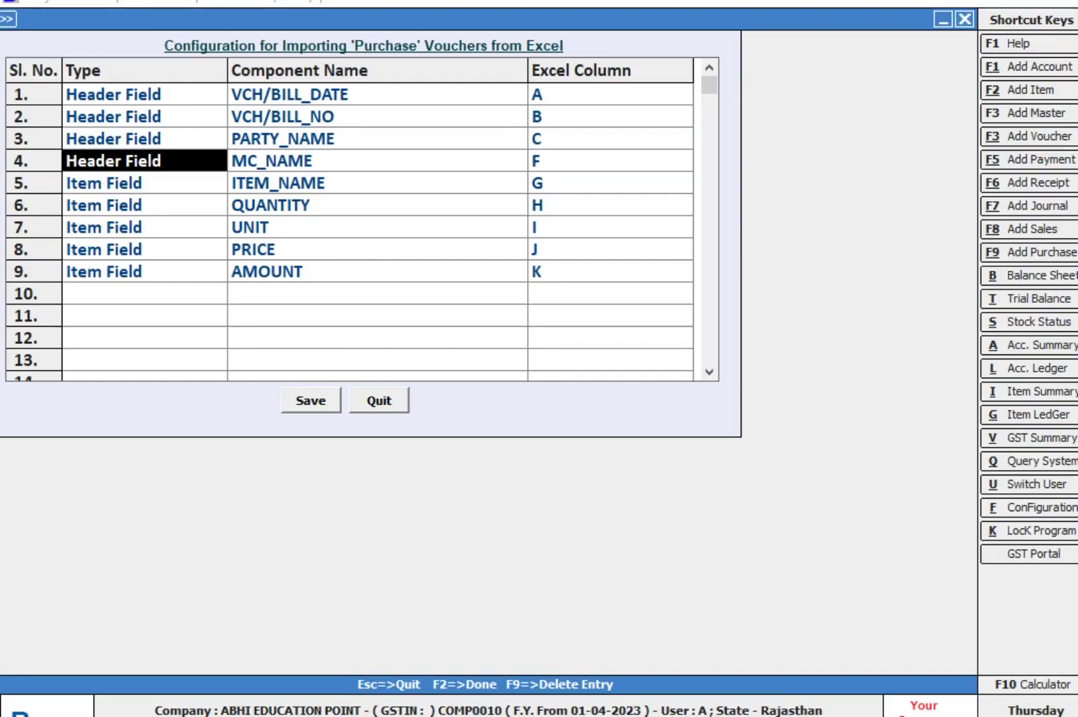
Step: Remove the MC_NAME component from the import configuration and map ITEM_NAME to Excel column D
key(F9)
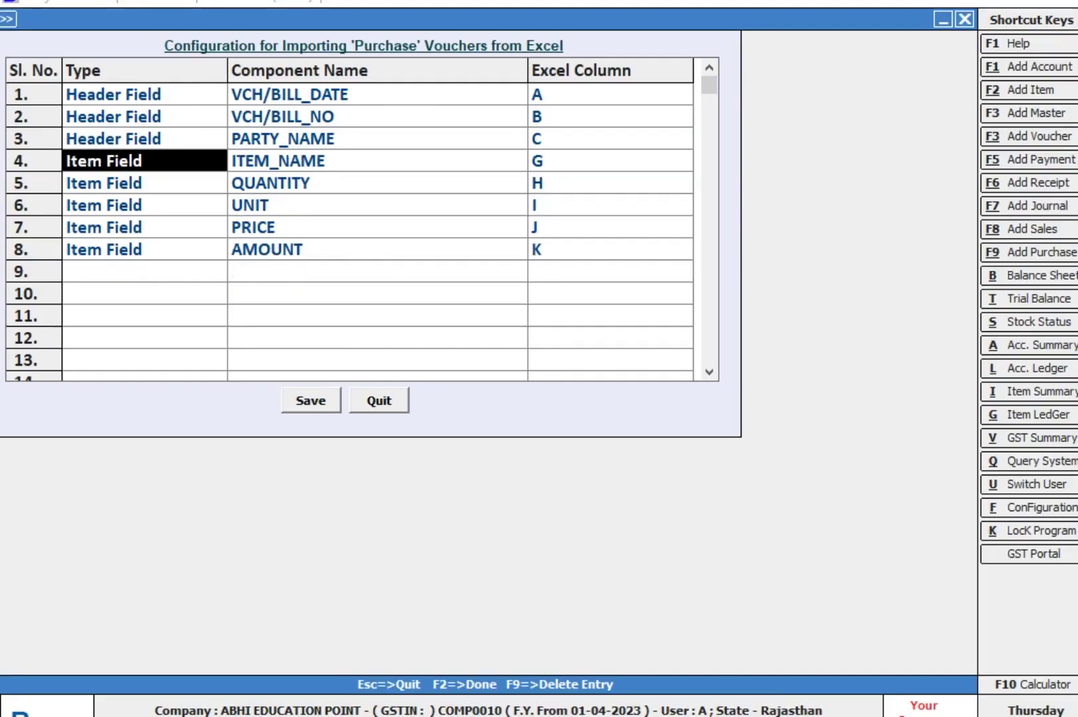
key(Return)
key(Return)
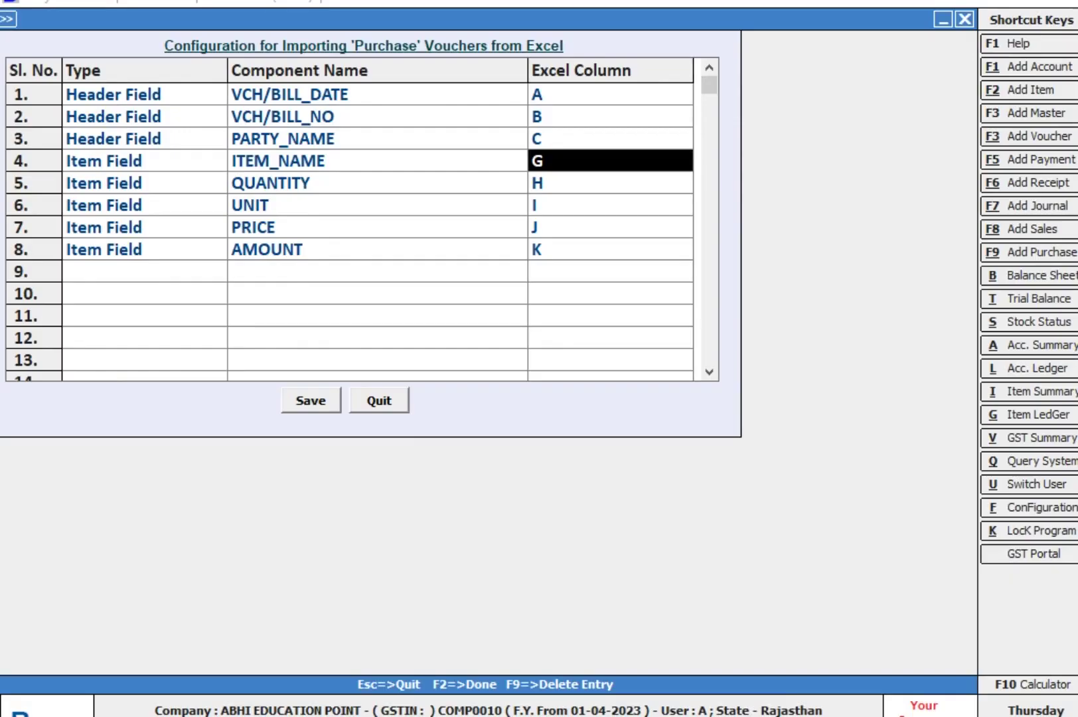
text(D)
key(Return)
Step: Check the QTY column in the Excel sheet and map the QUANTITY component to Excel column E
key(alt+Tab)
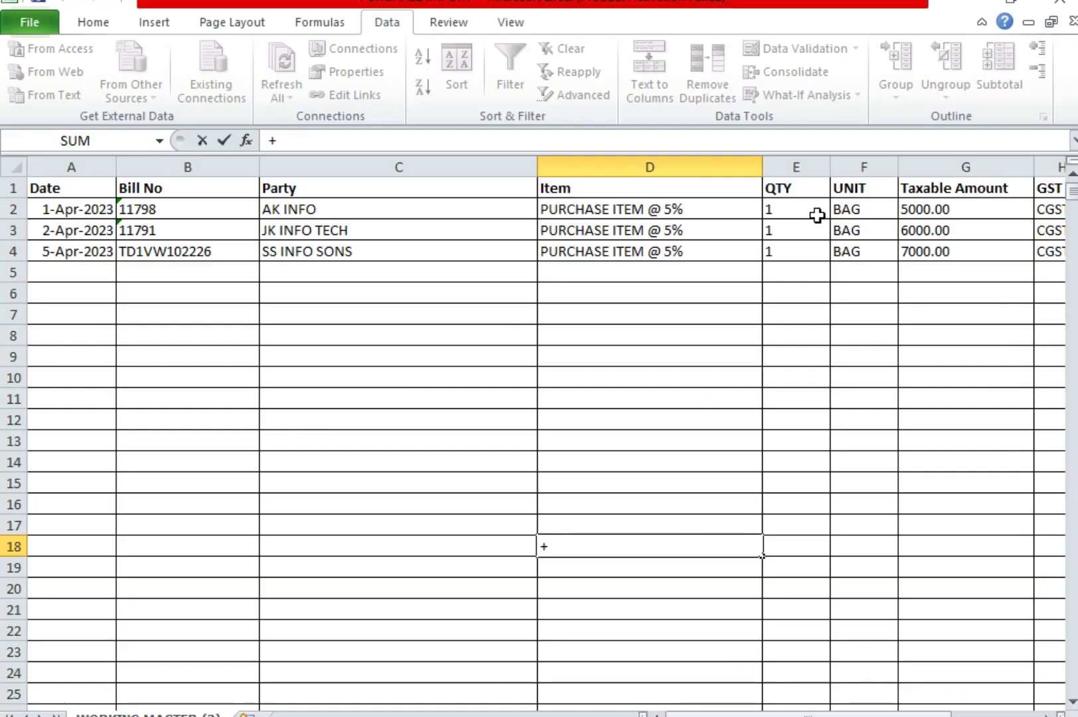
click(816, 214)
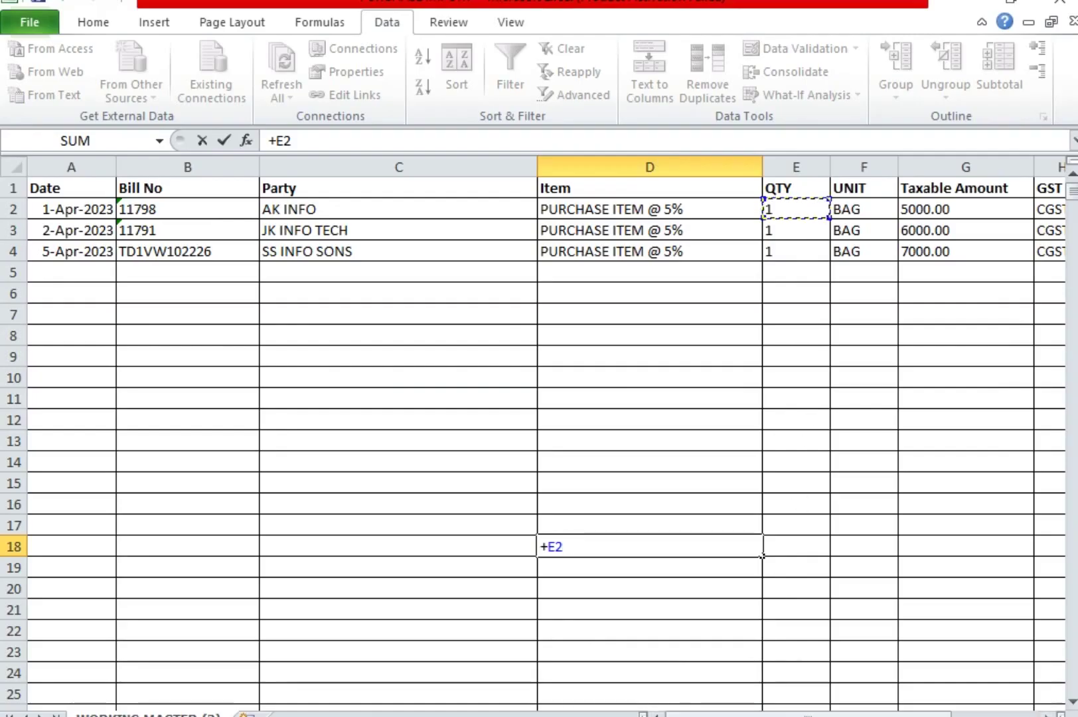
key(alt+Tab)
click(610, 182)
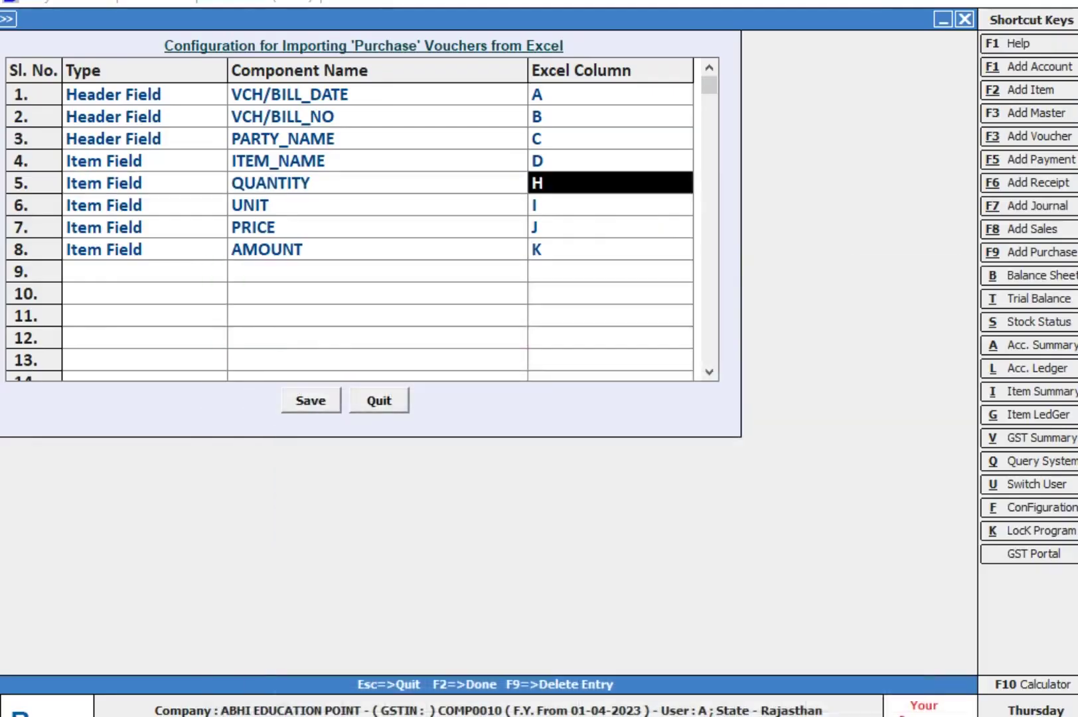
text(E)
key(Return)
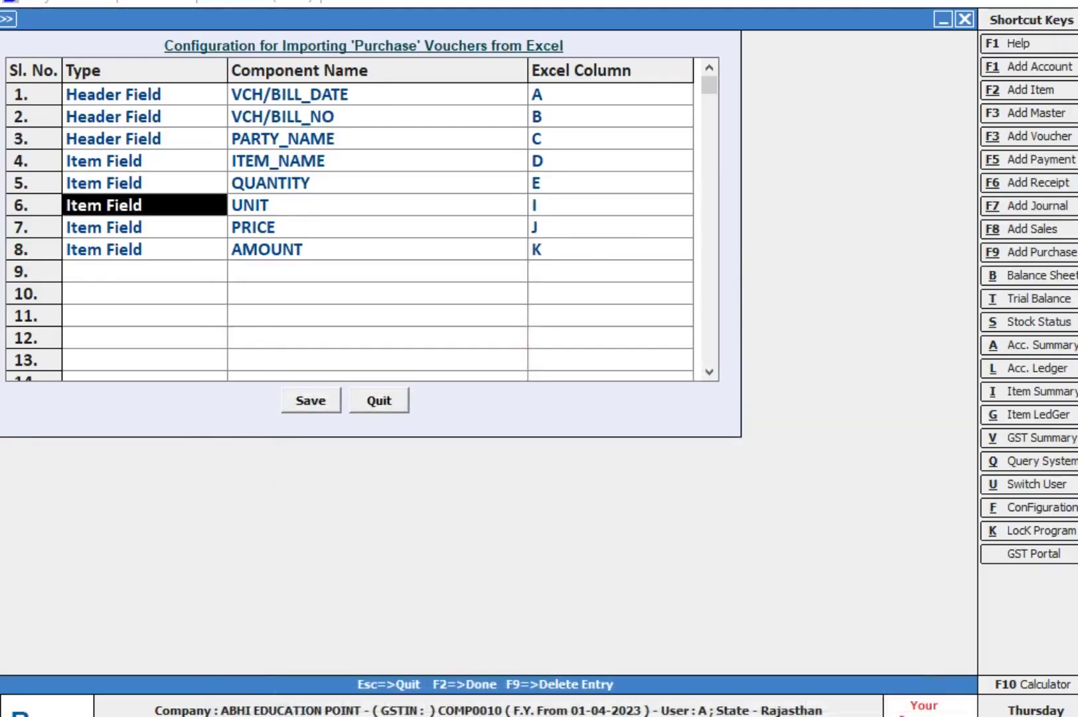
Step: Check the UNIT column in the Excel sheet and map the UNIT component to Excel column F
key(alt+Tab)
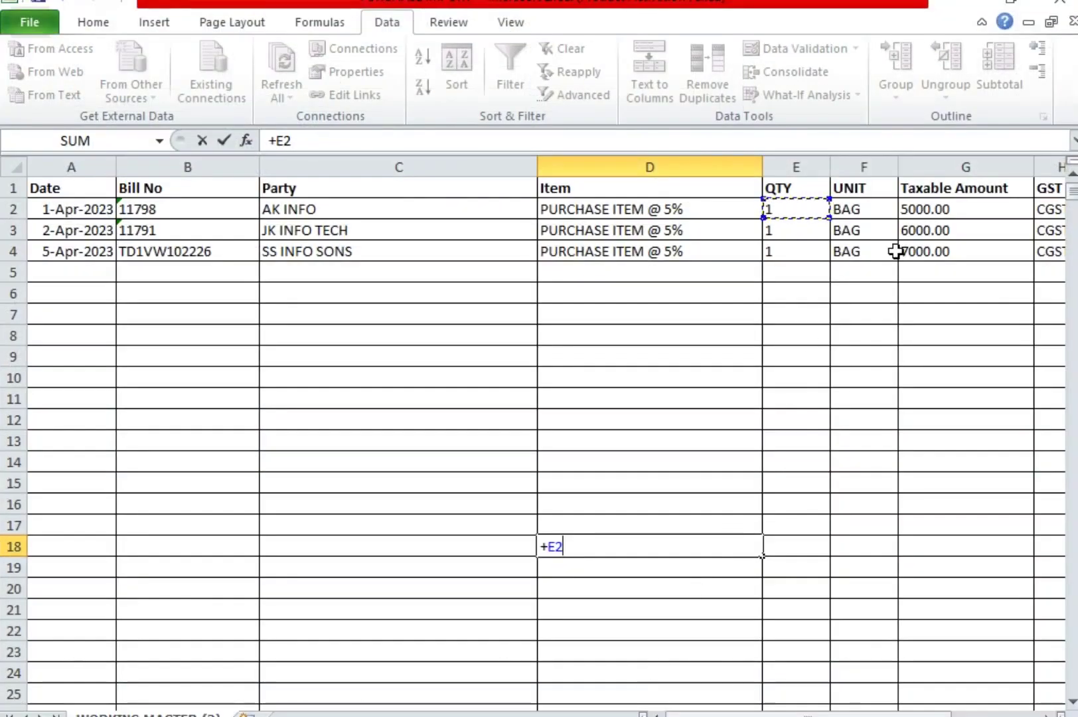
key(alt+Tab)
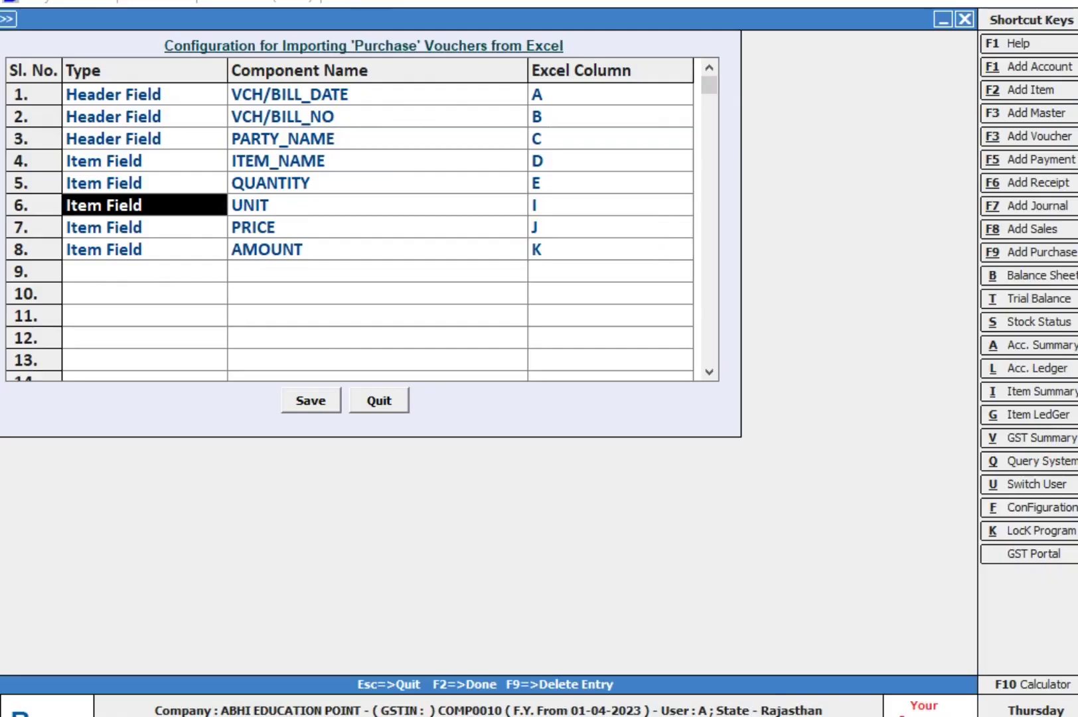
key(Return)
text(F)
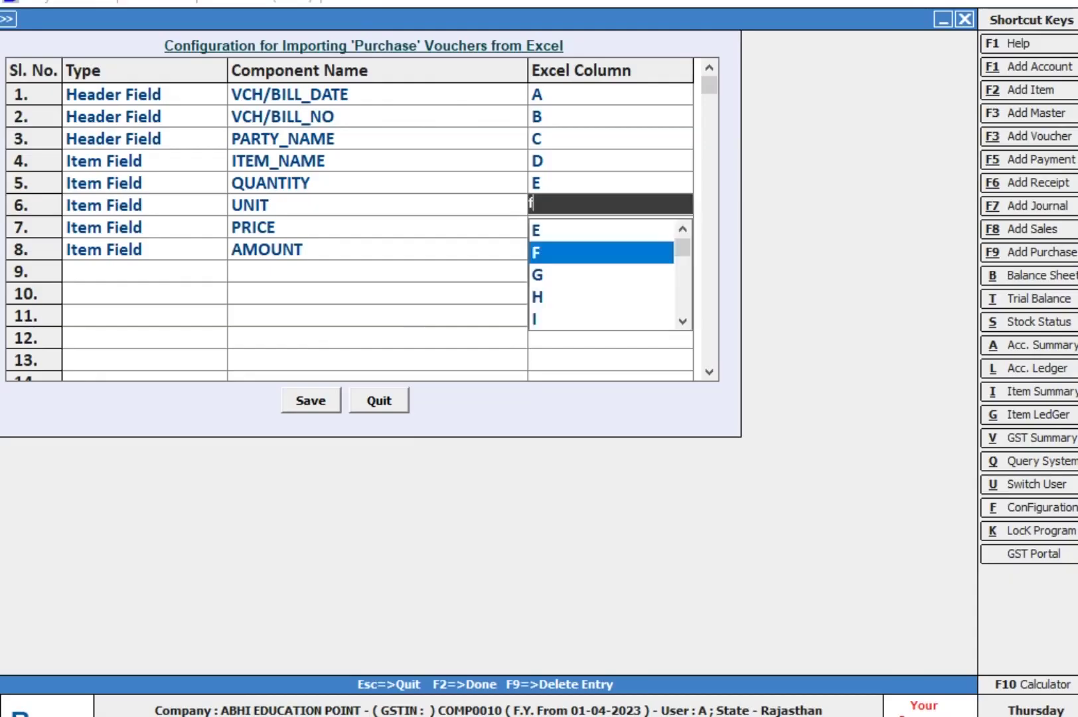
key(Return)
Step: Remove the PRICE component and map AMOUNT to Excel column G, matching the sheet's Taxable Amount column
key(F9)
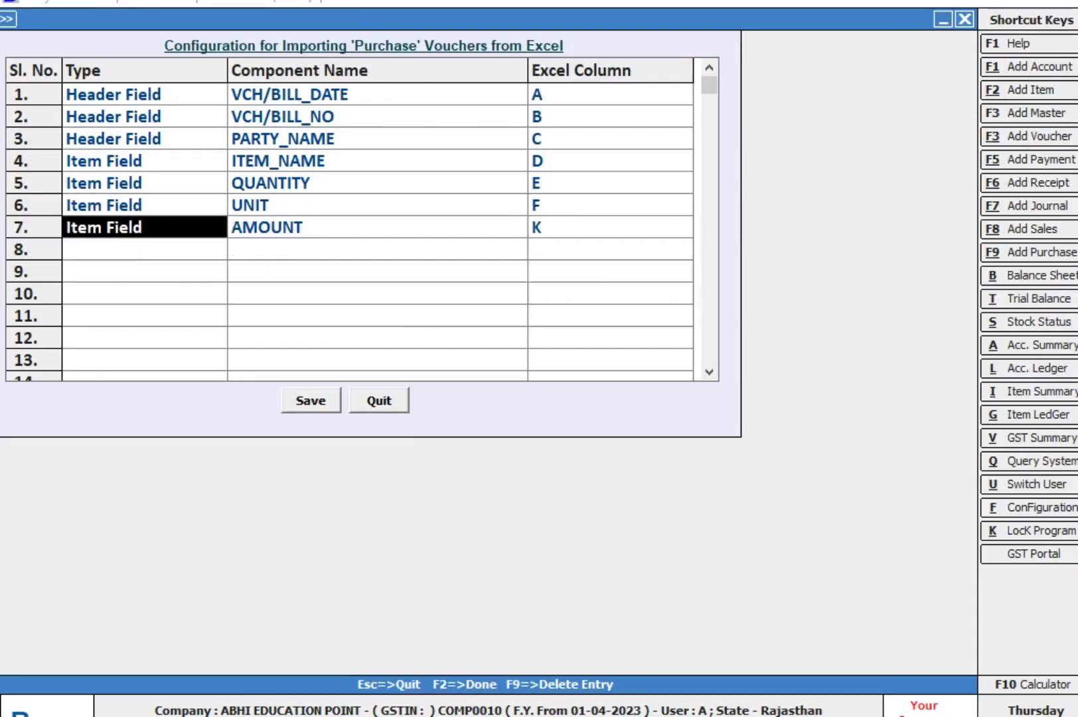
key(Return)
key(Return)
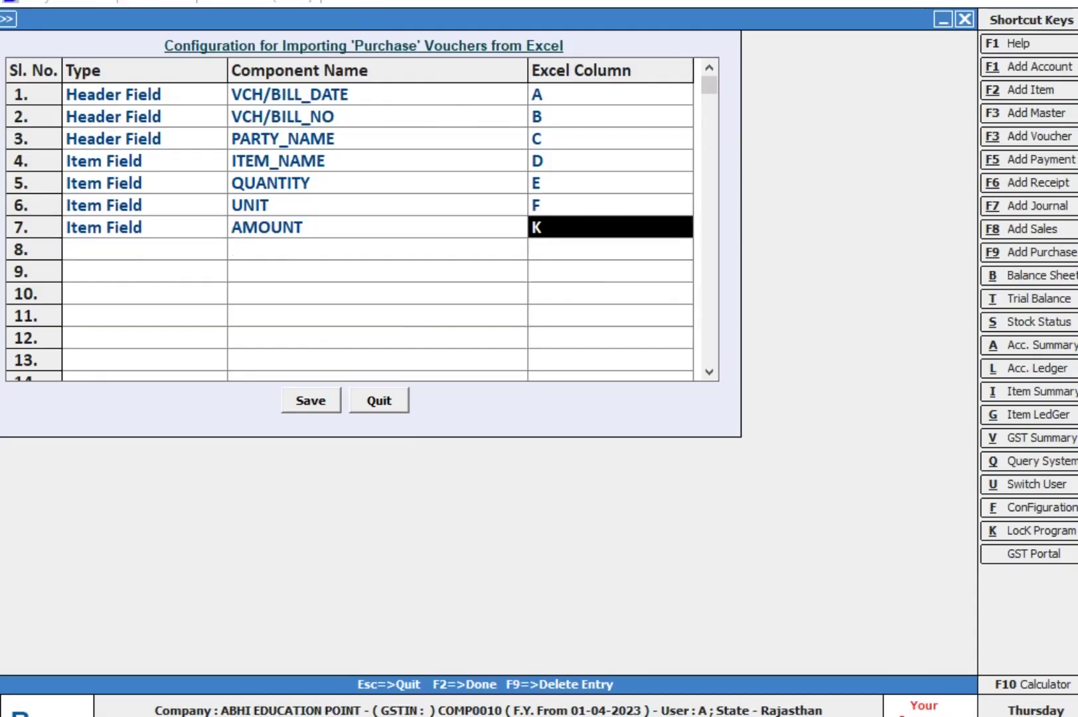
key(alt+Tab)
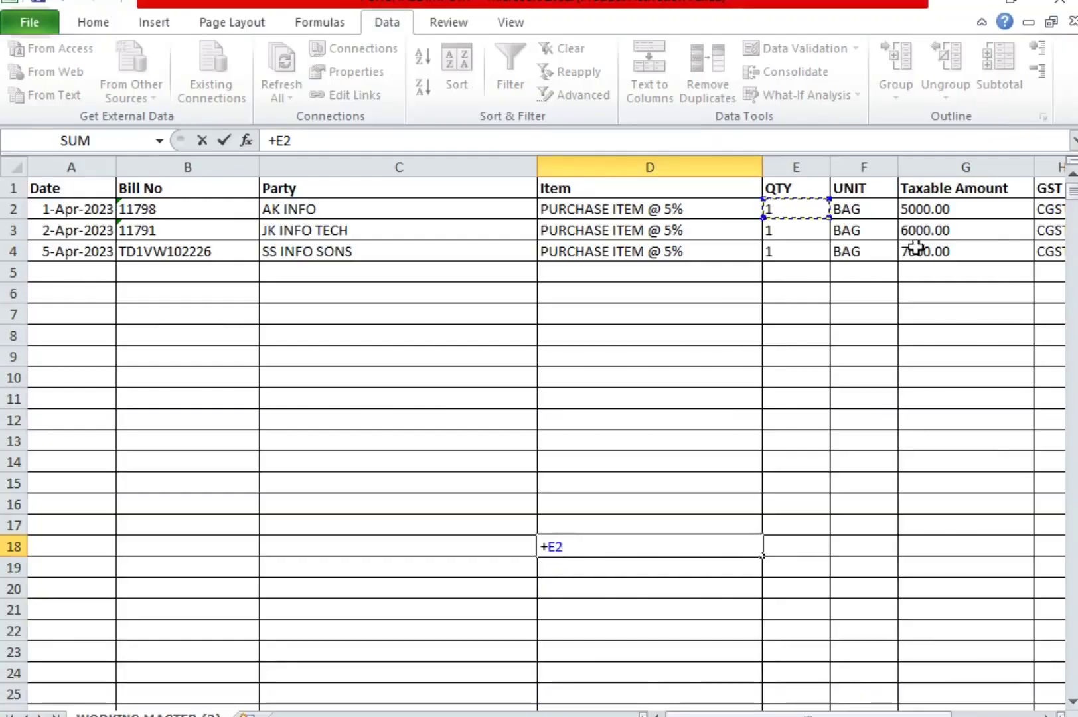
key(alt+Tab)
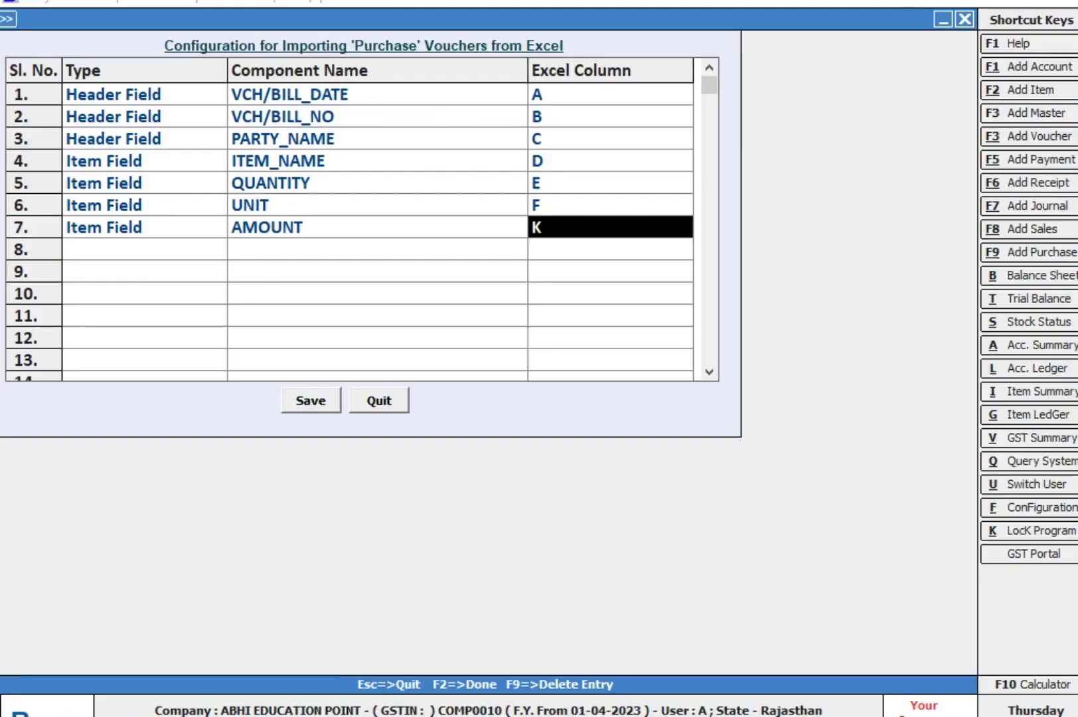
text(G)
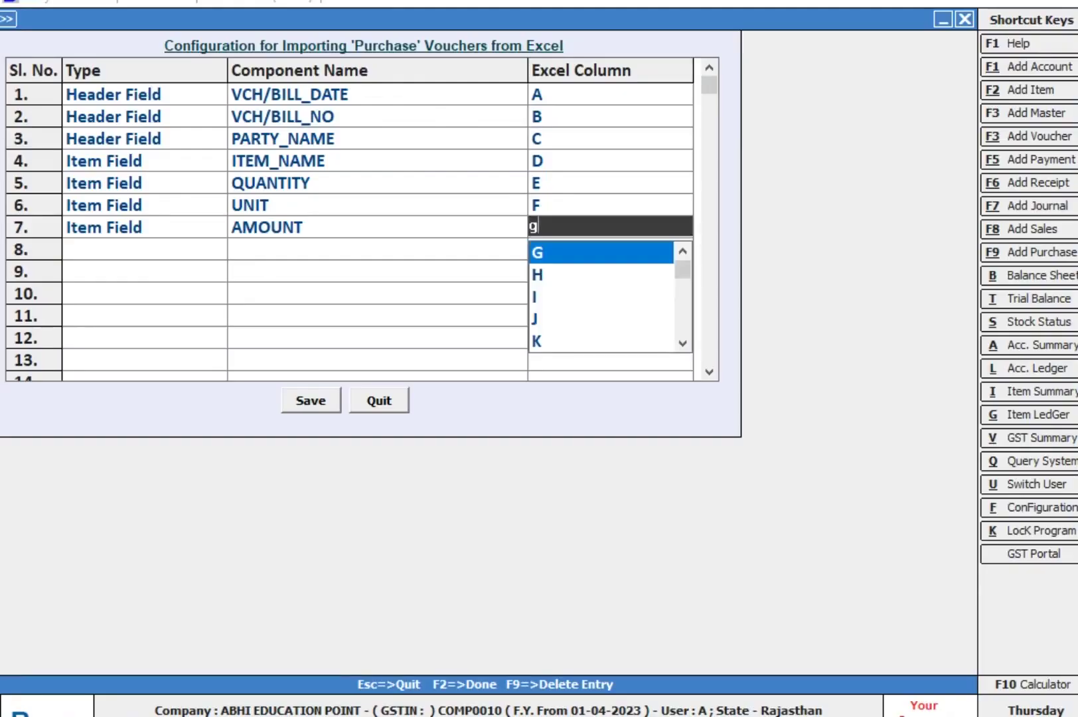
key(Return)
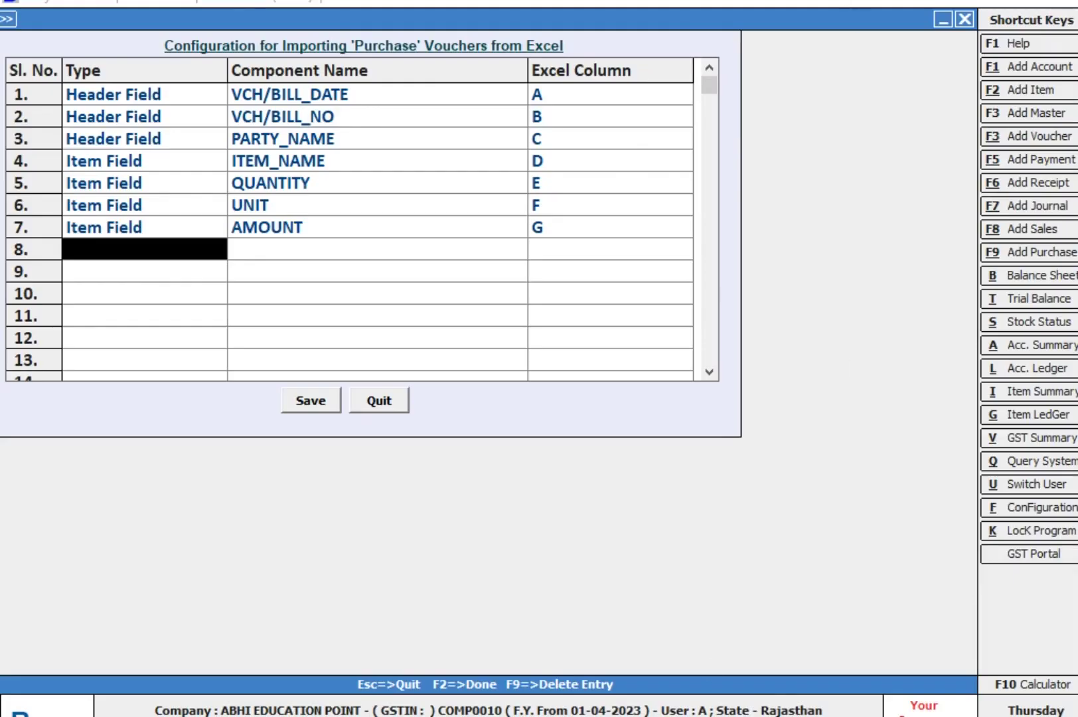
Step: Review the remaining GST columns in the Excel sheet and save the column configuration of PURCH FORMT in Busy
key(alt+Tab)
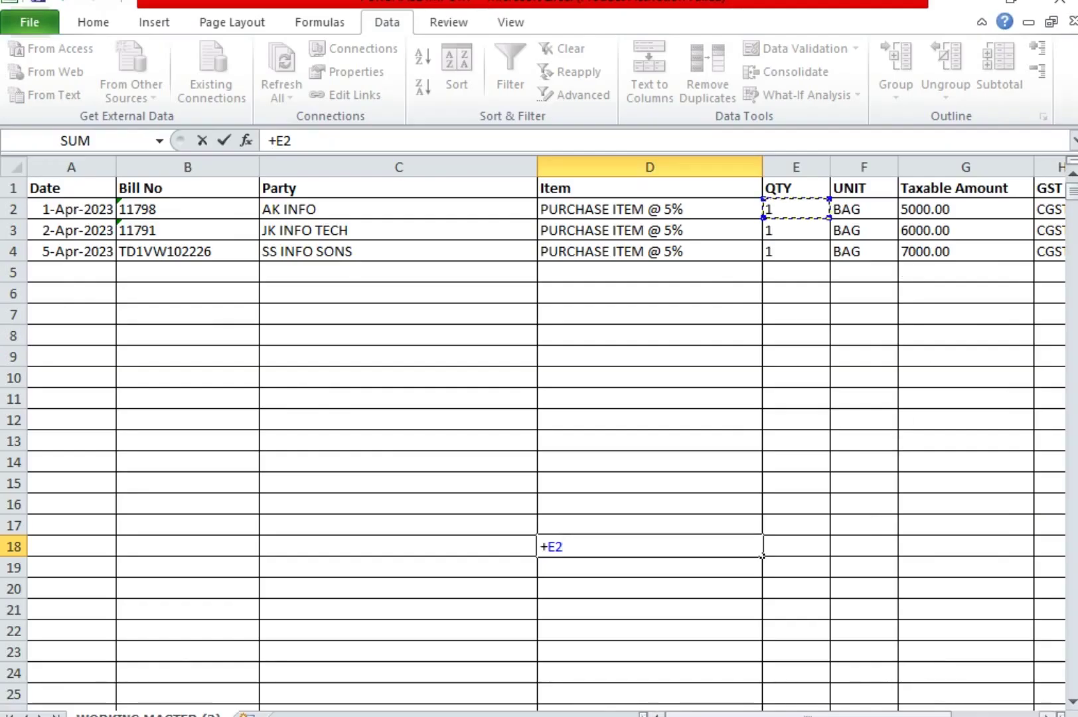
scroll(908, 272, right, 2)
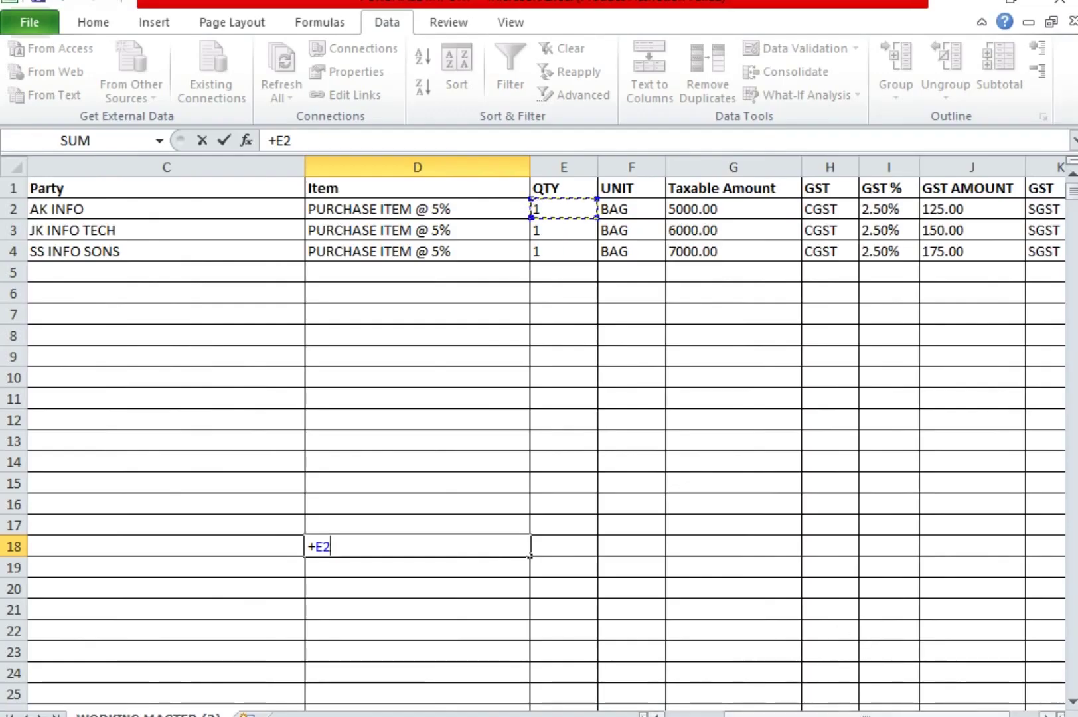
drag(747, 714, 687, 715)
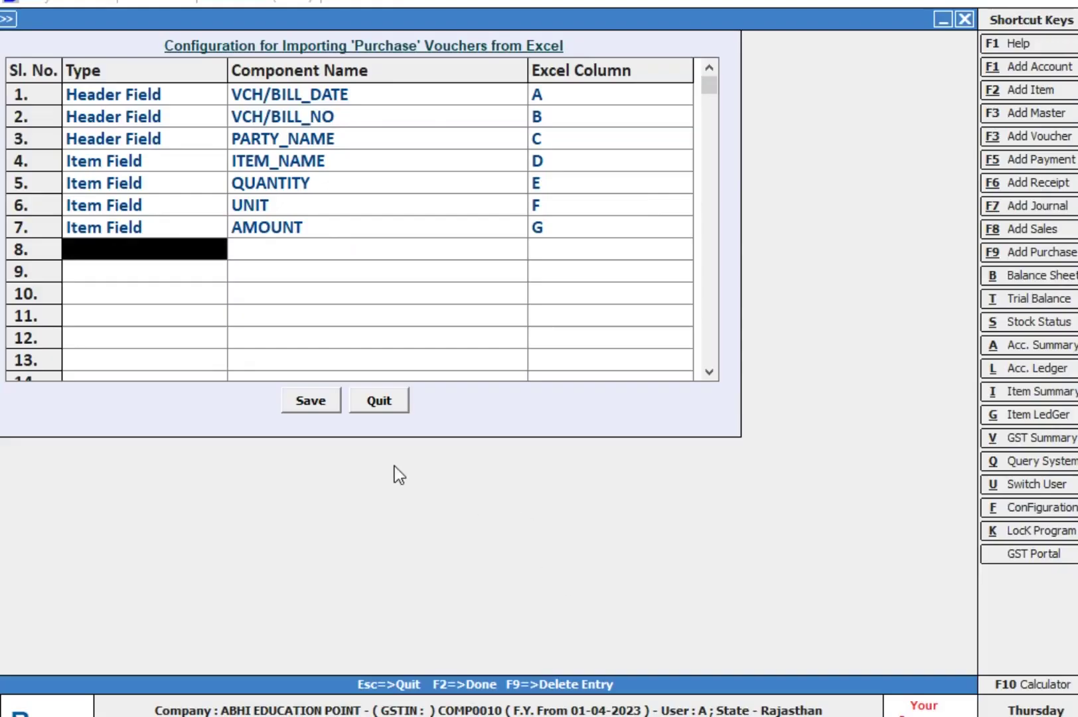
click(311, 401)
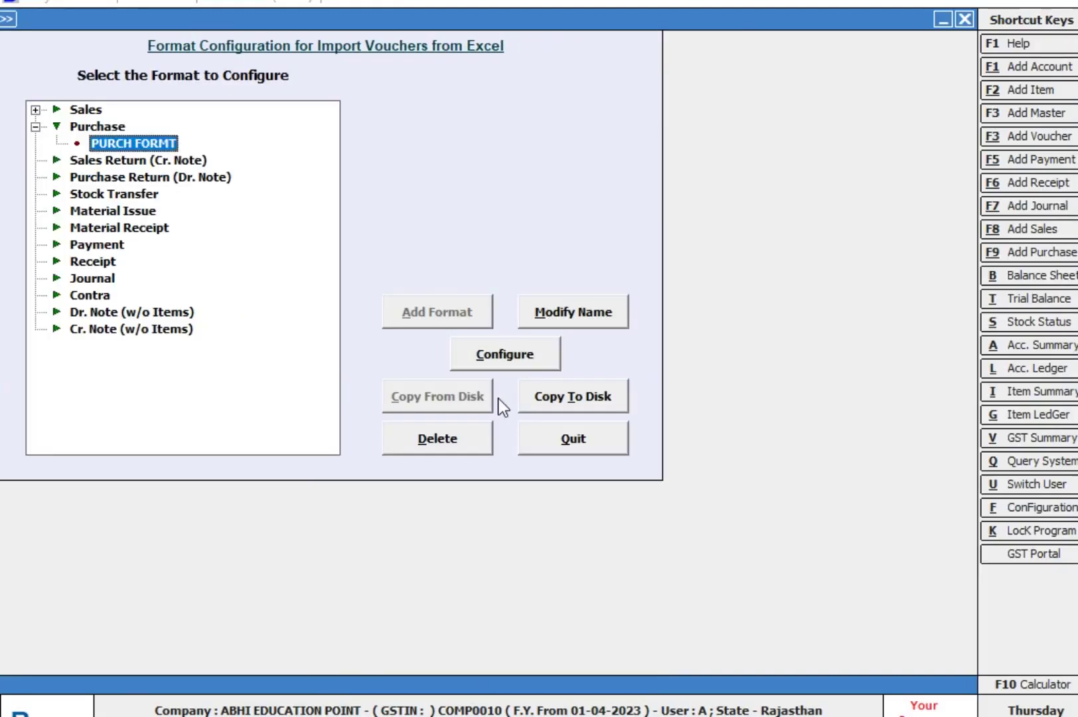
Step: Leave the format configuration, choose PURCH FORMT as the purchase import format and enable Add New Vouchers
key(Escape)
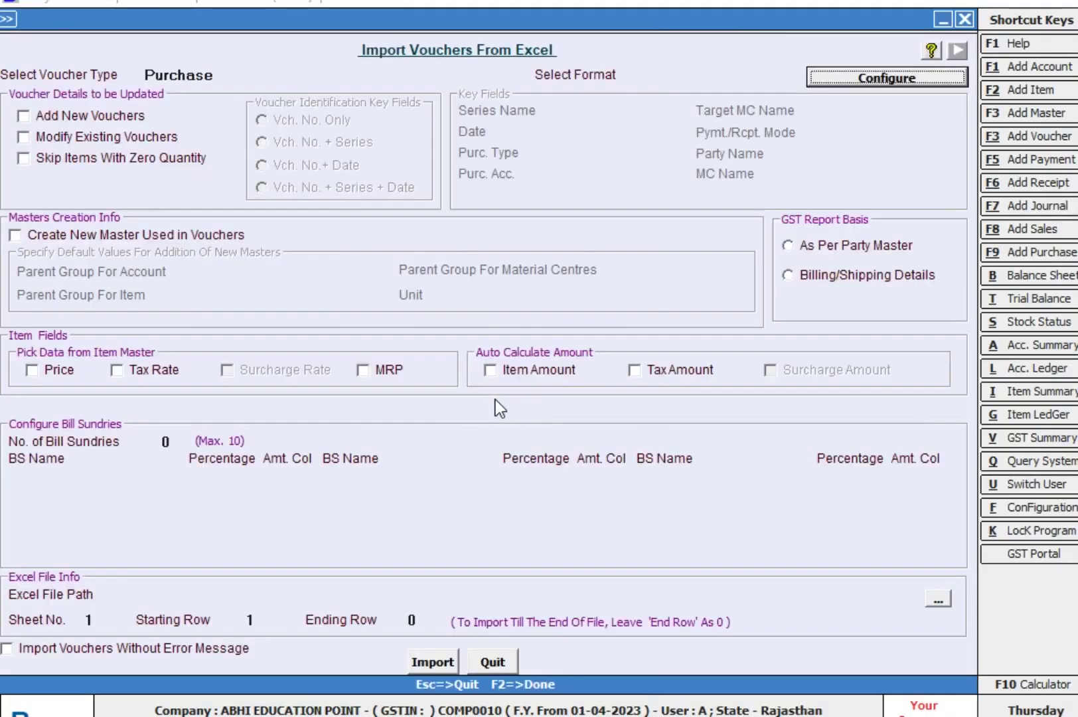
click(663, 73)
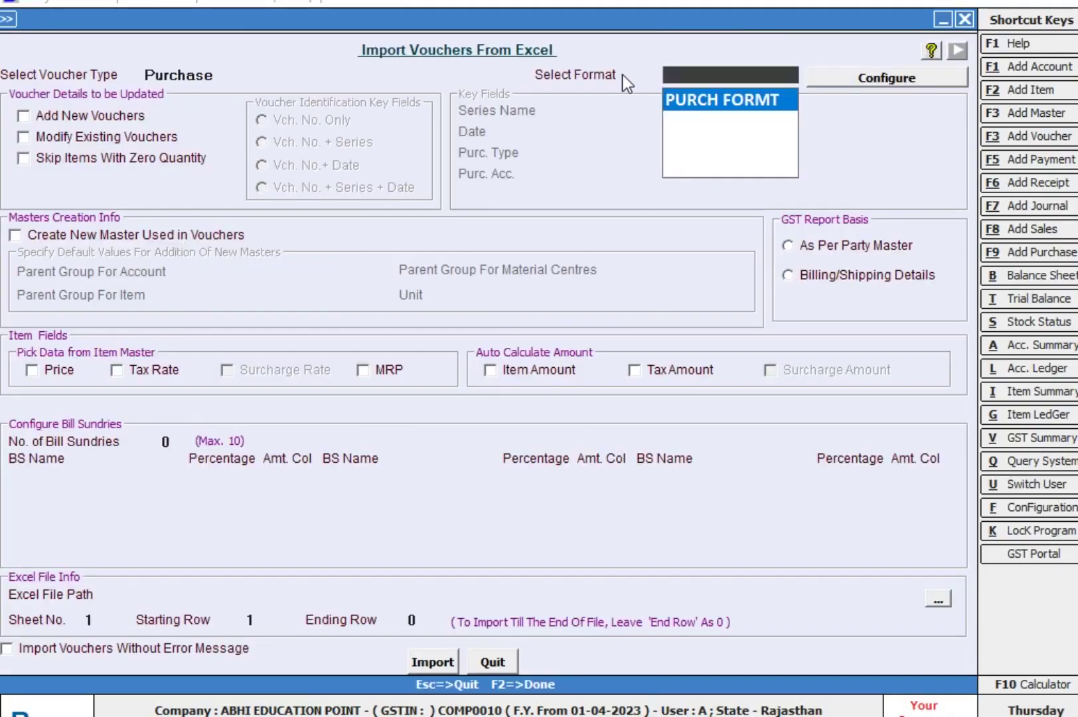
key(Return)
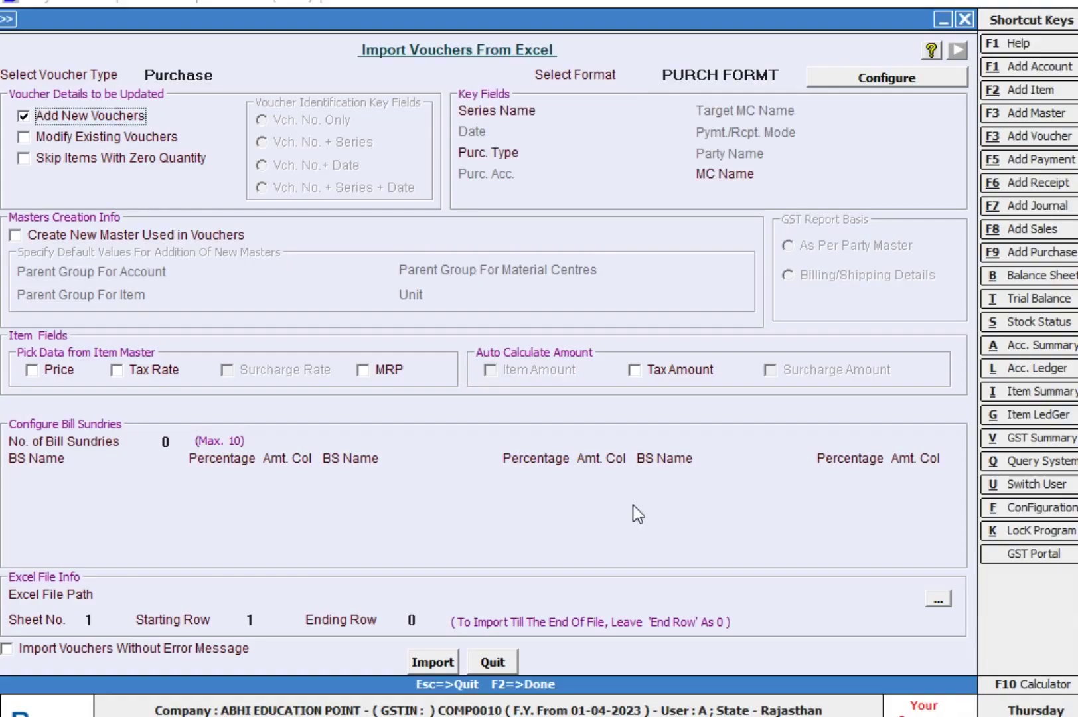
Step: Set the key fields to series name Main, purchase type L/GST-MultiRate and MC name Main Store
click(575, 113)
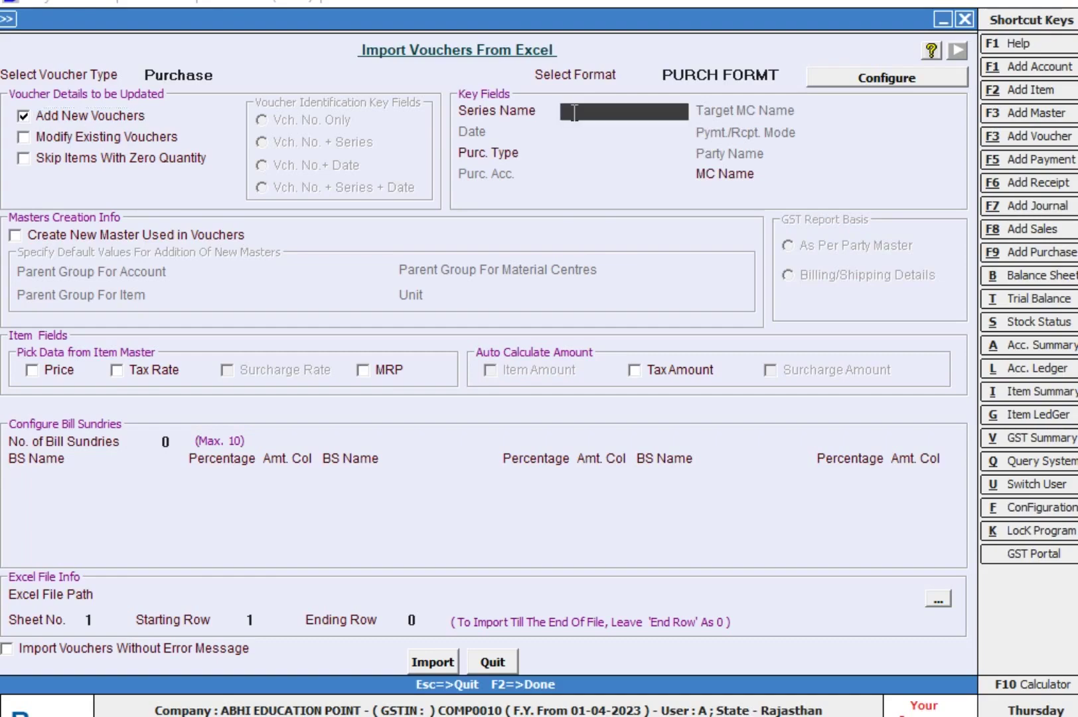
text(M)
key(Return)
text(L)
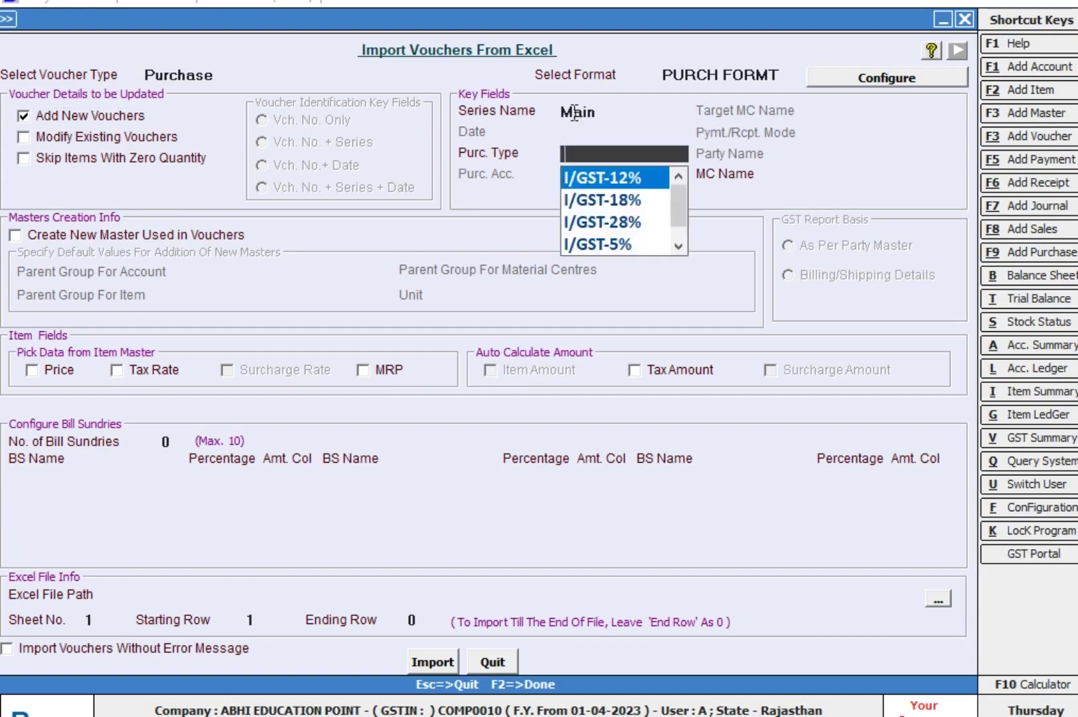
key(Down)
key(Down)
key(Down)
key(Down)
key(Down)
key(Down)
key(Down)
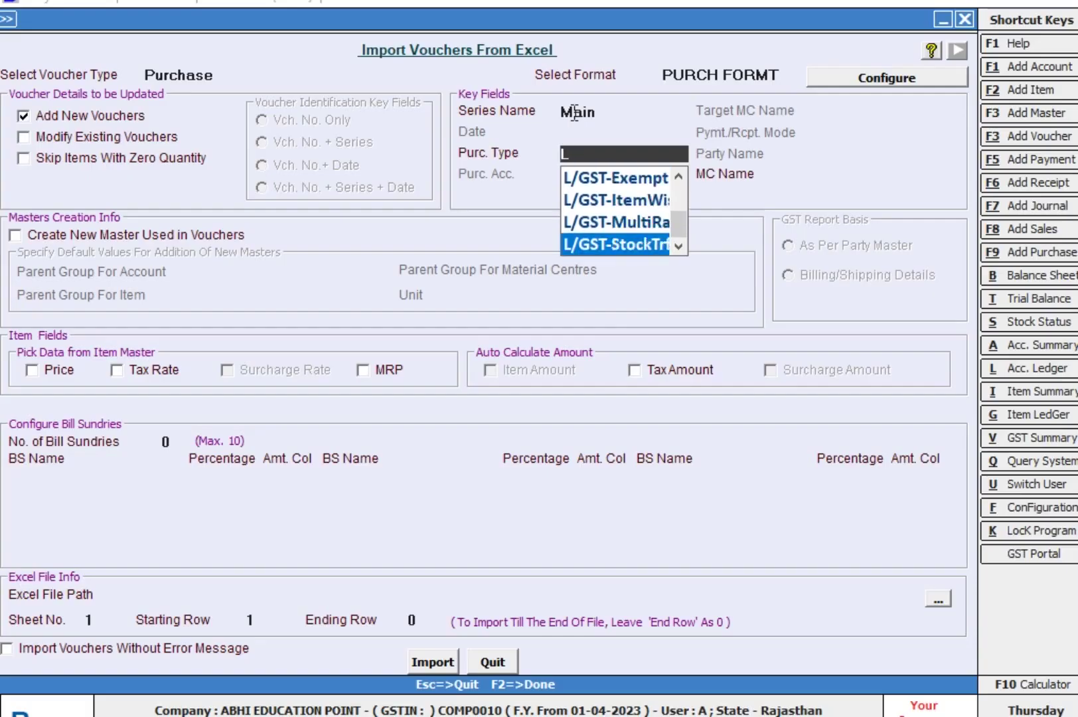
key(Up)
key(Return)
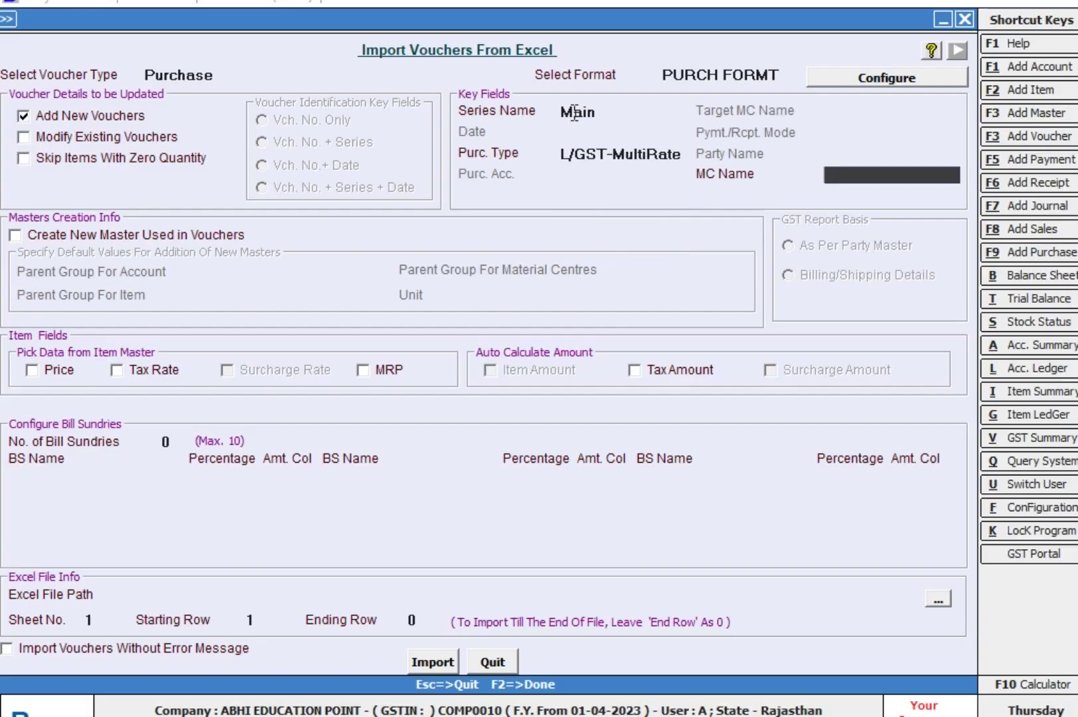
key(Return)
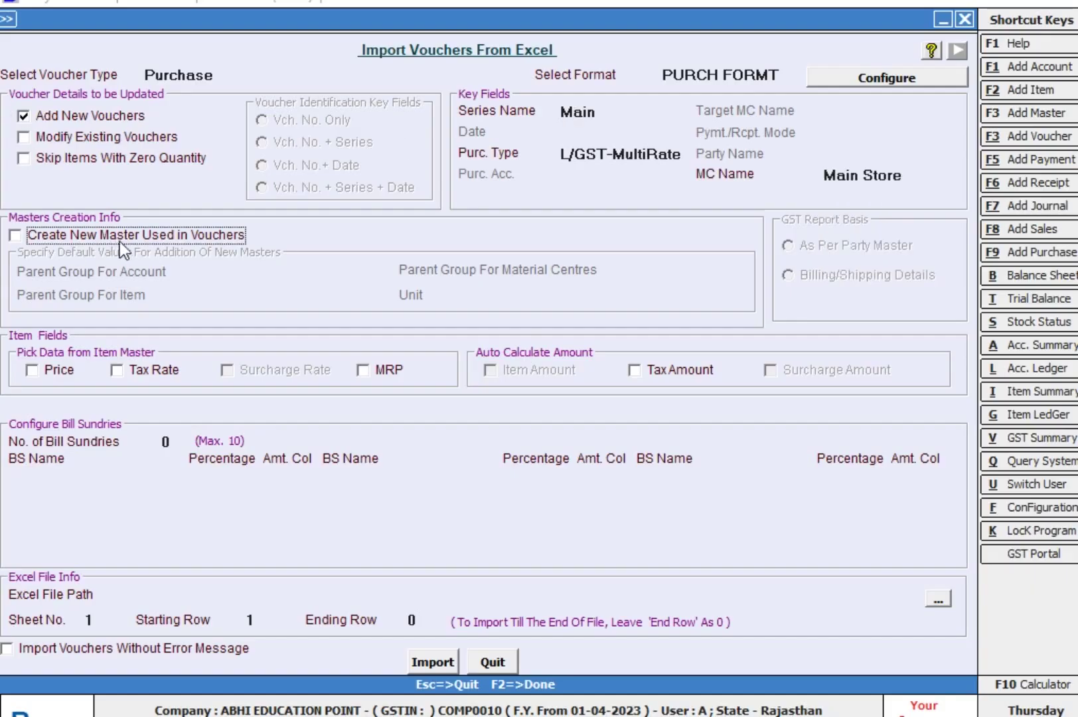
Step: Enable creation of new masters used in vouchers, with Sundry Creditors as the account parent group and General as the item parent group
click(150, 237)
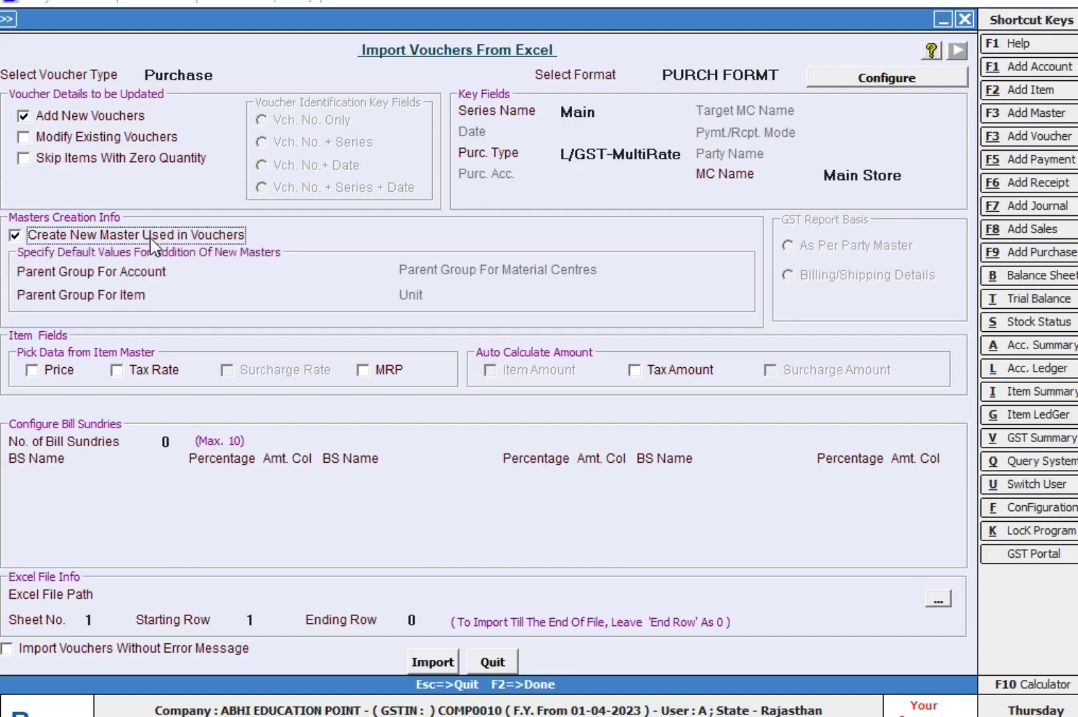
click(227, 272)
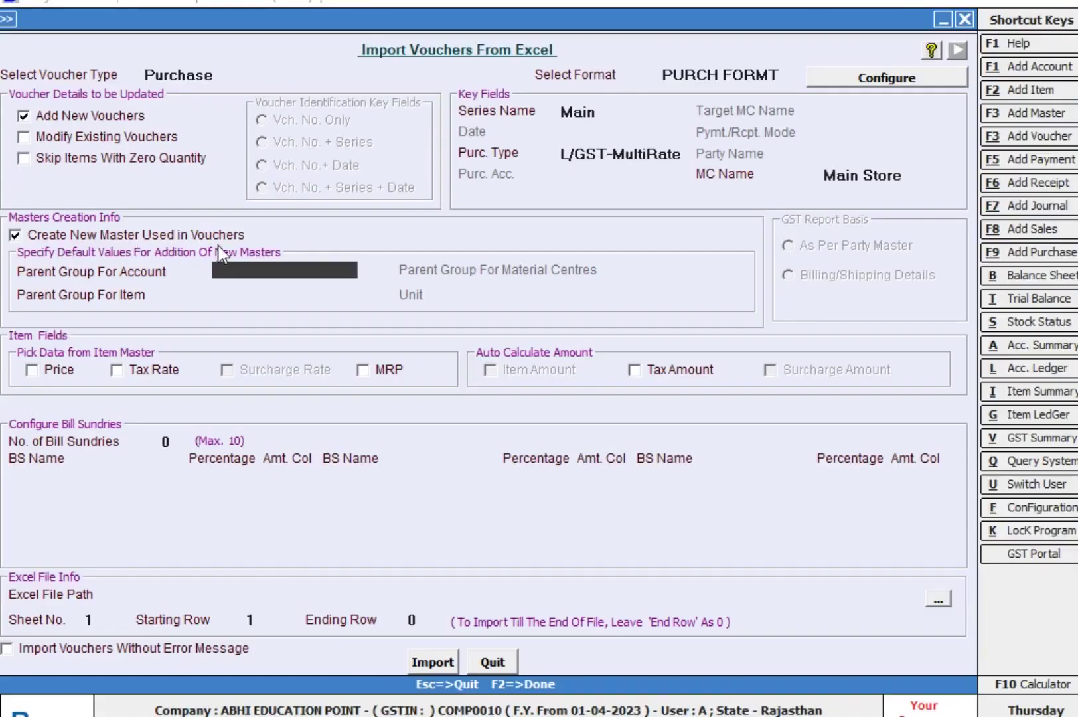
text(SUN)
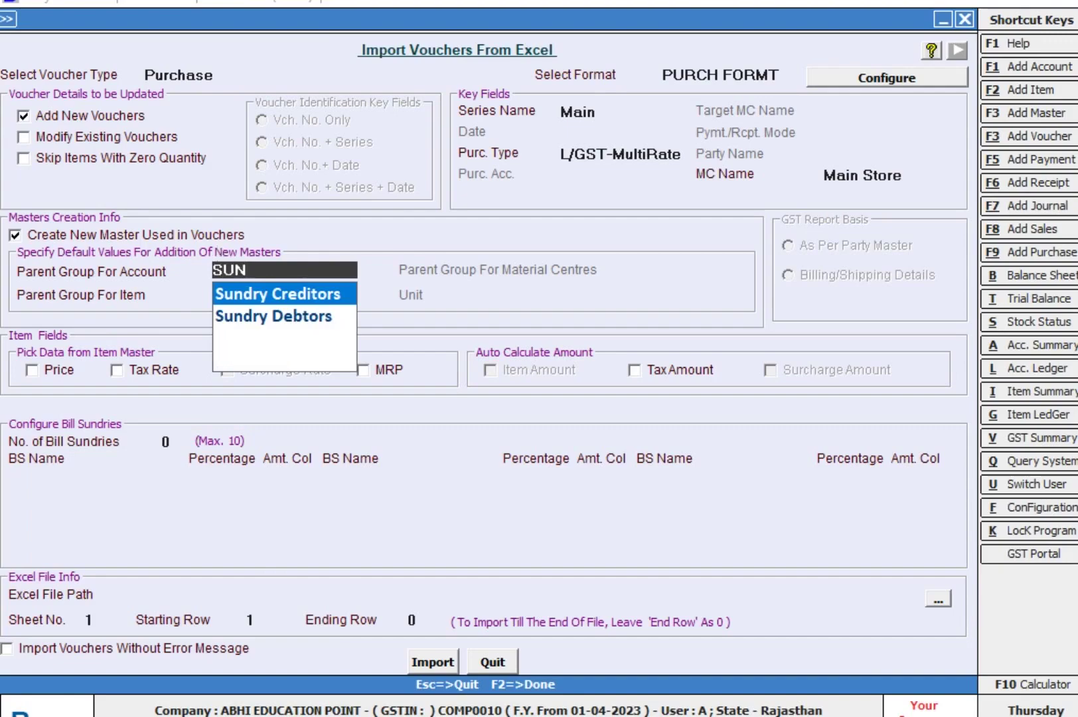
key(Return)
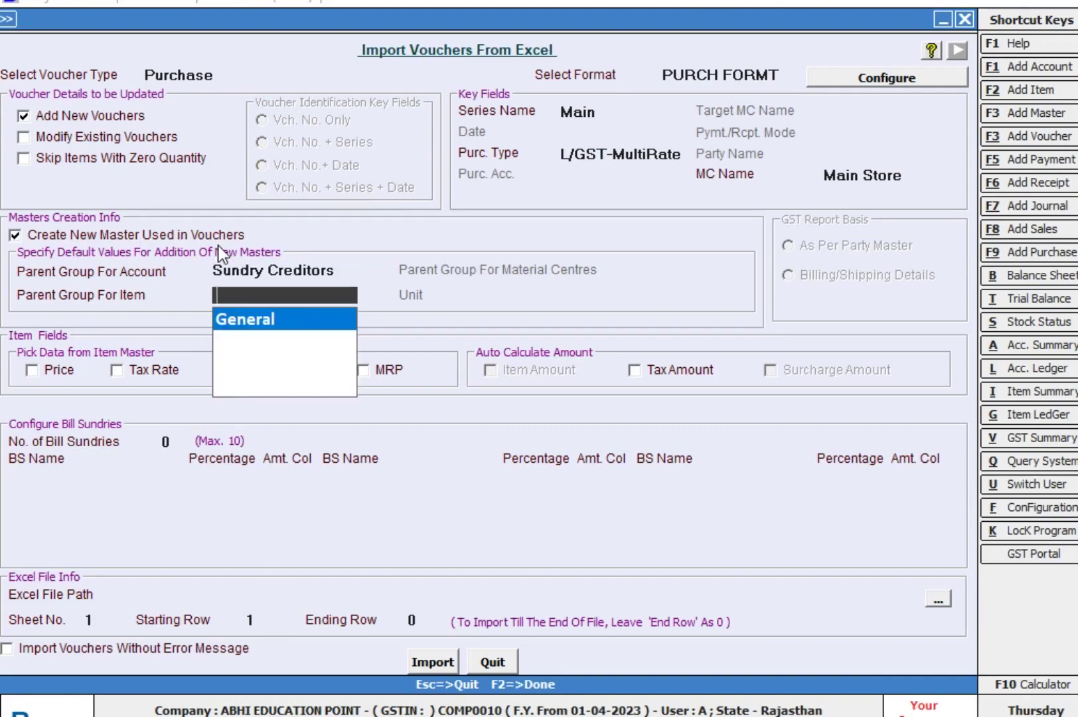
key(Return)
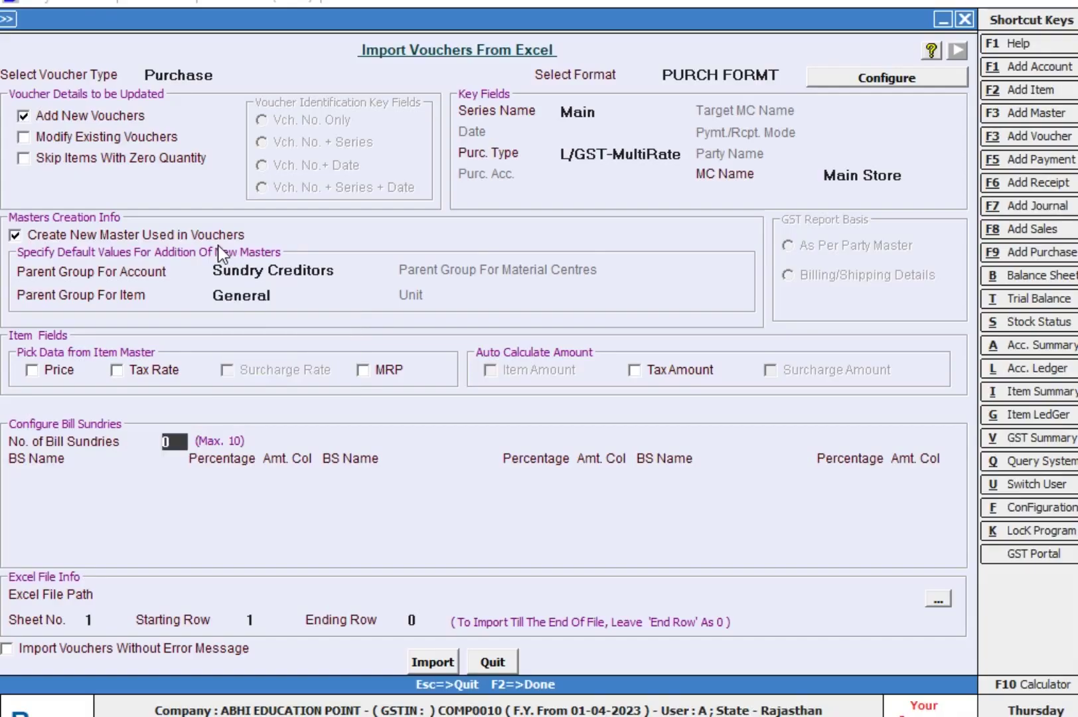
Step: Pick Price and Tax Rate from the item master and enable automatic calculation of the Tax Amount
click(30, 370)
click(116, 371)
click(639, 376)
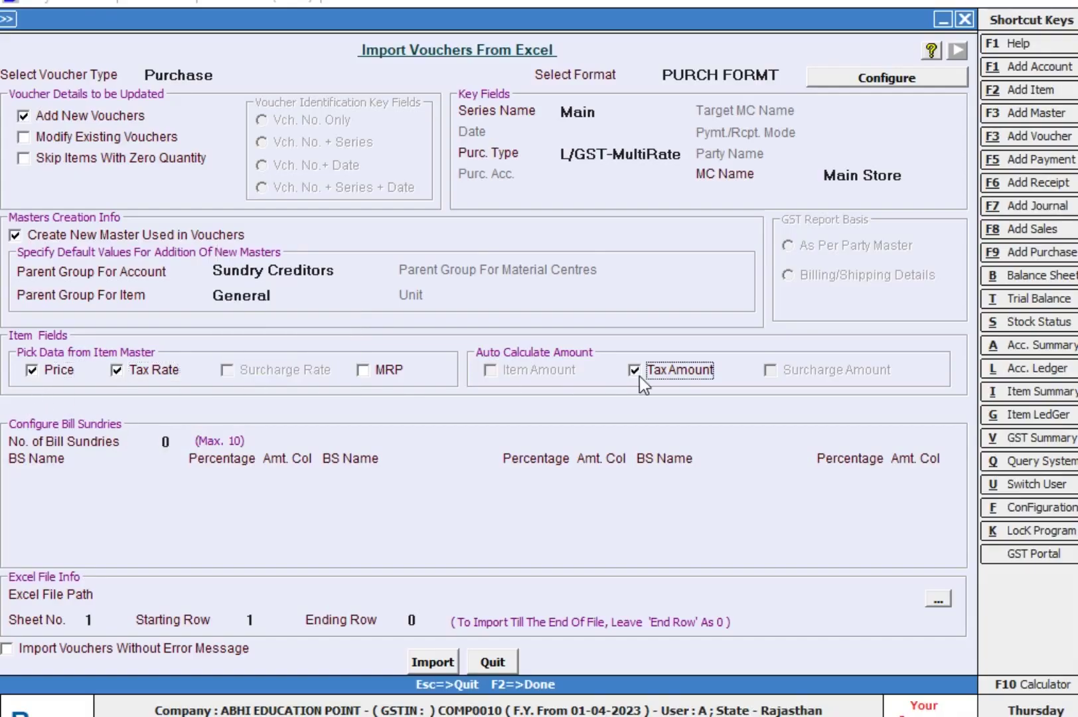
Step: Switch to the Excel sheet and cancel the unfinished formula in cell D18
click(173, 438)
click(432, 661)
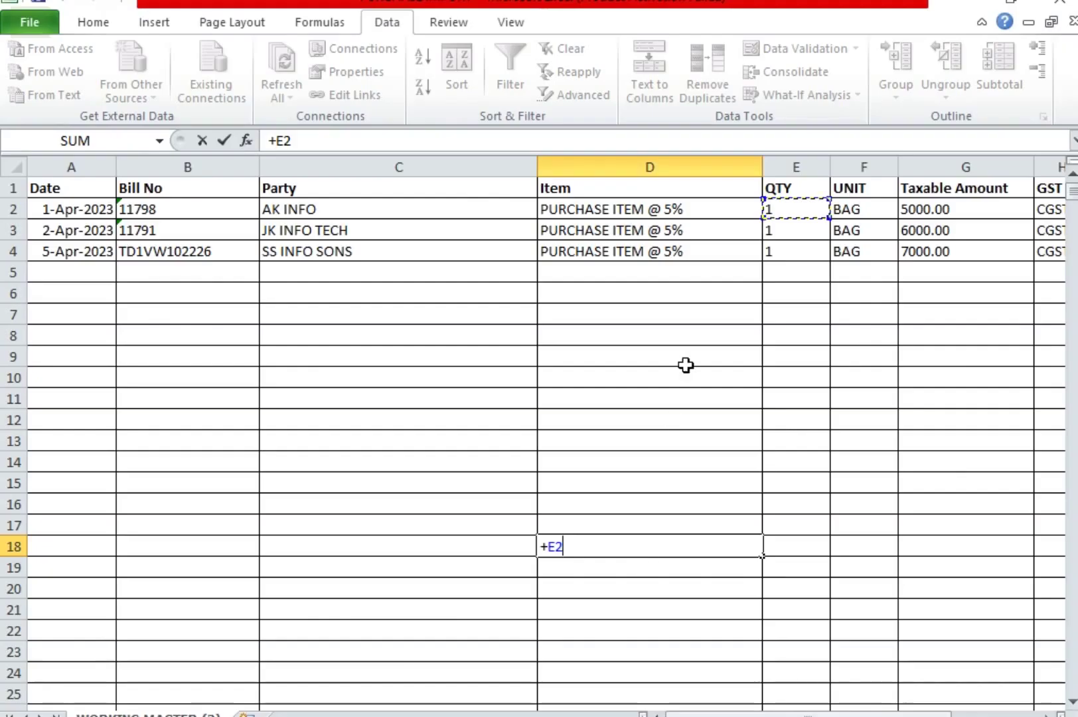
click(750, 266)
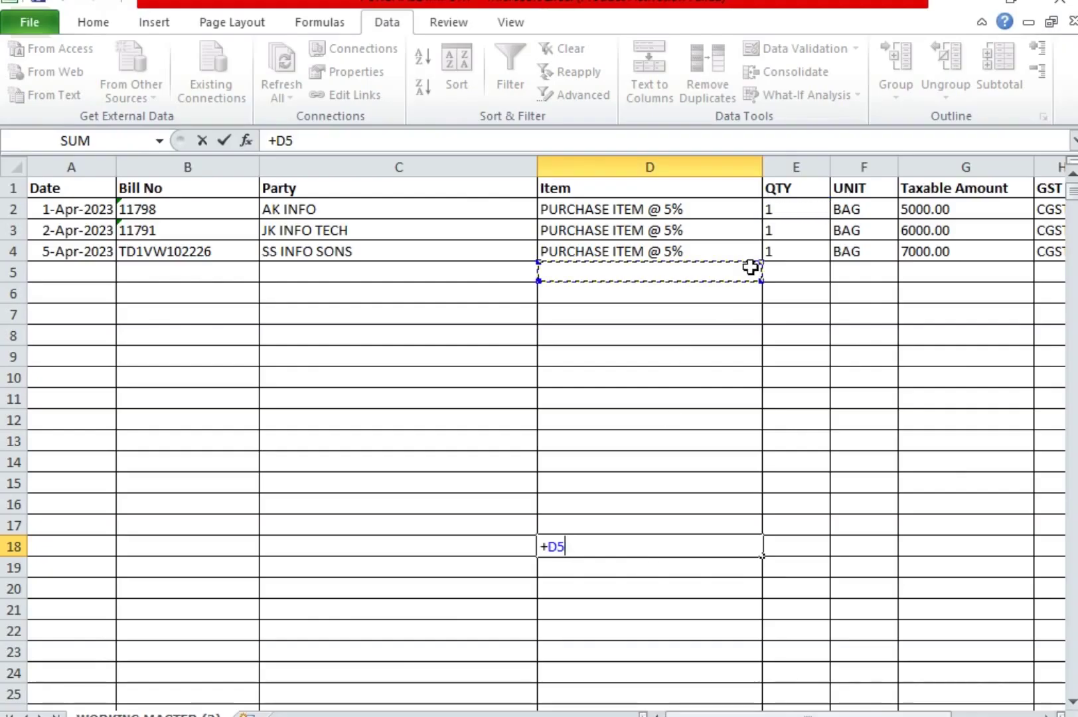
click(746, 296)
key(Escape)
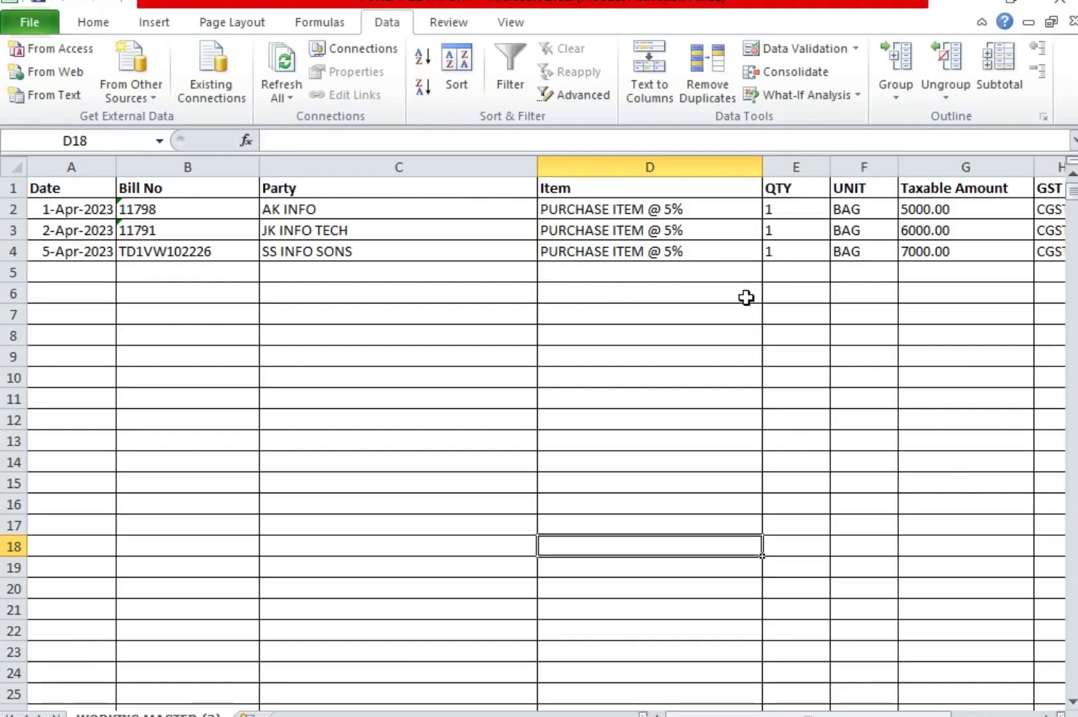
text(+)
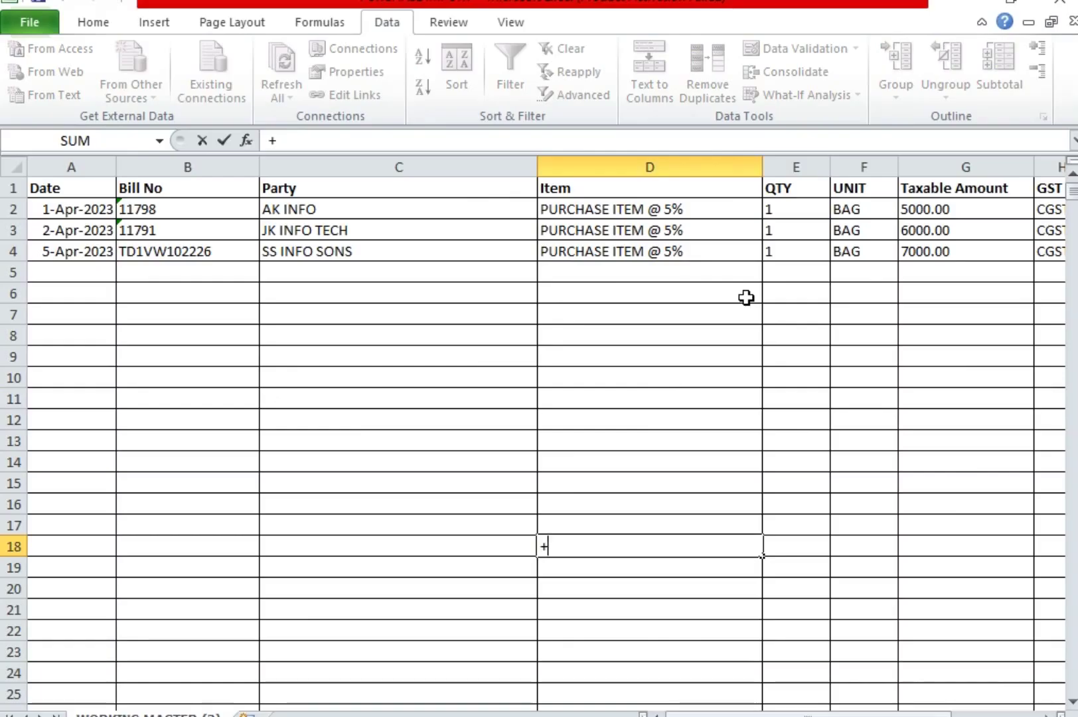
key(Escape)
text(+)
key(Up)
key(Up)
key(Escape)
key(Up)
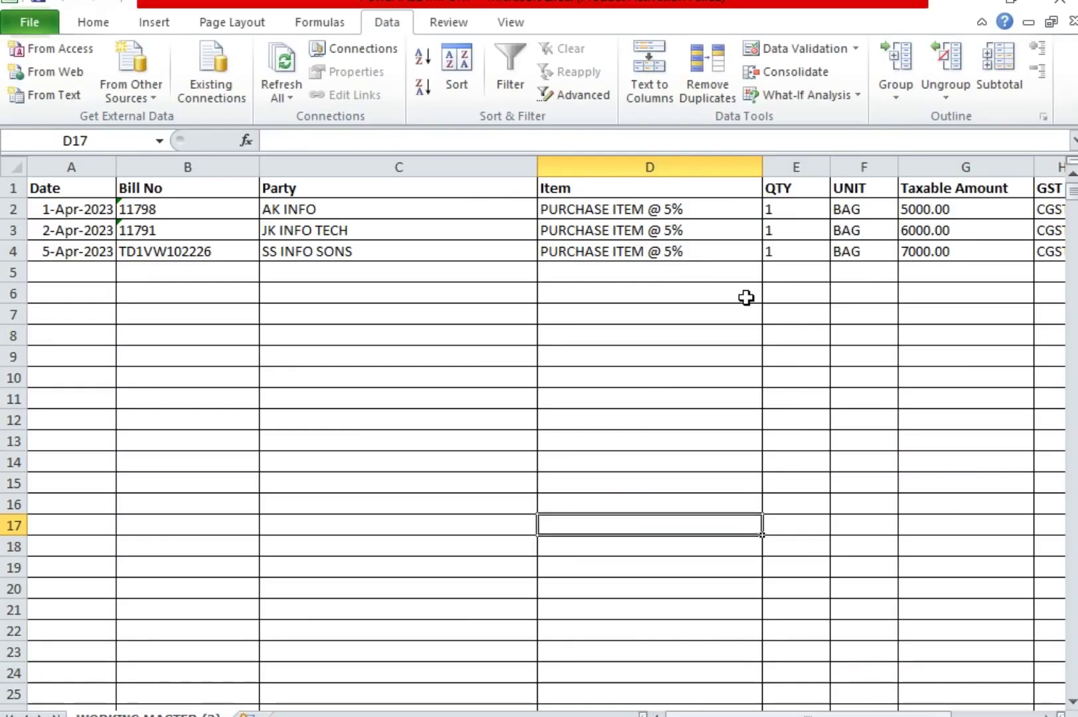
Step: Examine the CGST and SGST columns of the Excel sheet, including the GST % and GST AMOUNT values
key(Up)
key(Up)
key(Up)
key(Up)
key(Up)
key(Up)
key(Up)
key(Up)
key(Up)
key(Up)
key(Up)
key(Up)
key(Up)
key(Up)
key(Right)
key(Right)
key(Right)
key(Right)
key(Right)
key(Right)
key(Right)
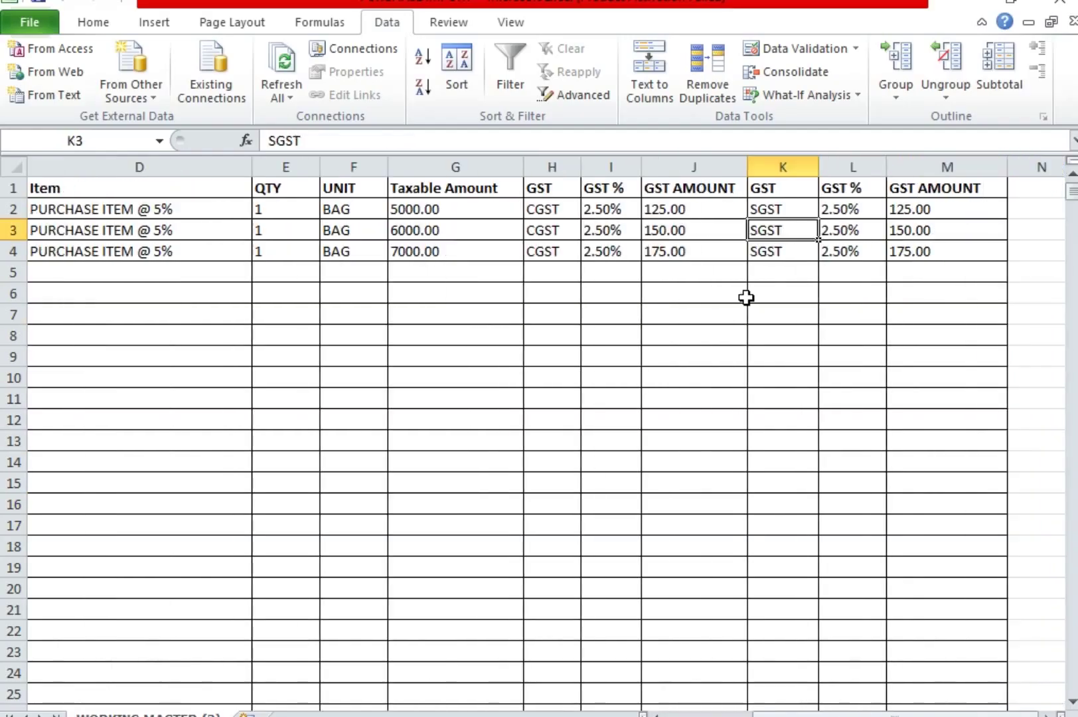
key(Right)
key(Right)
key(Left)
key(Left)
key(Left)
key(Up)
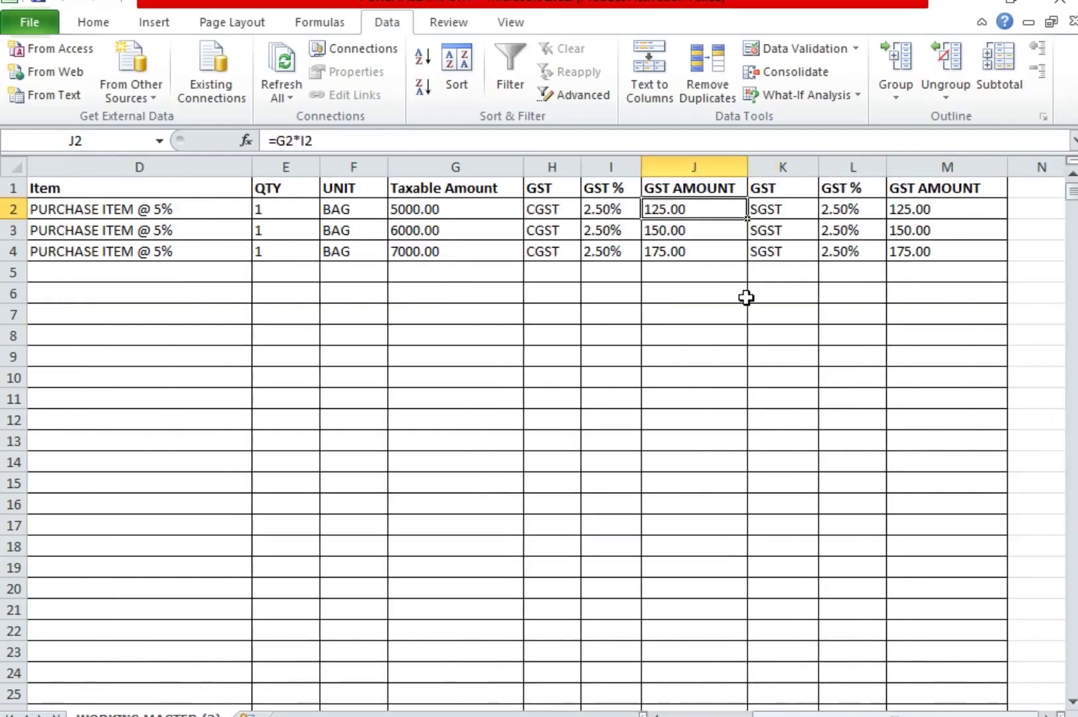
key(Left)
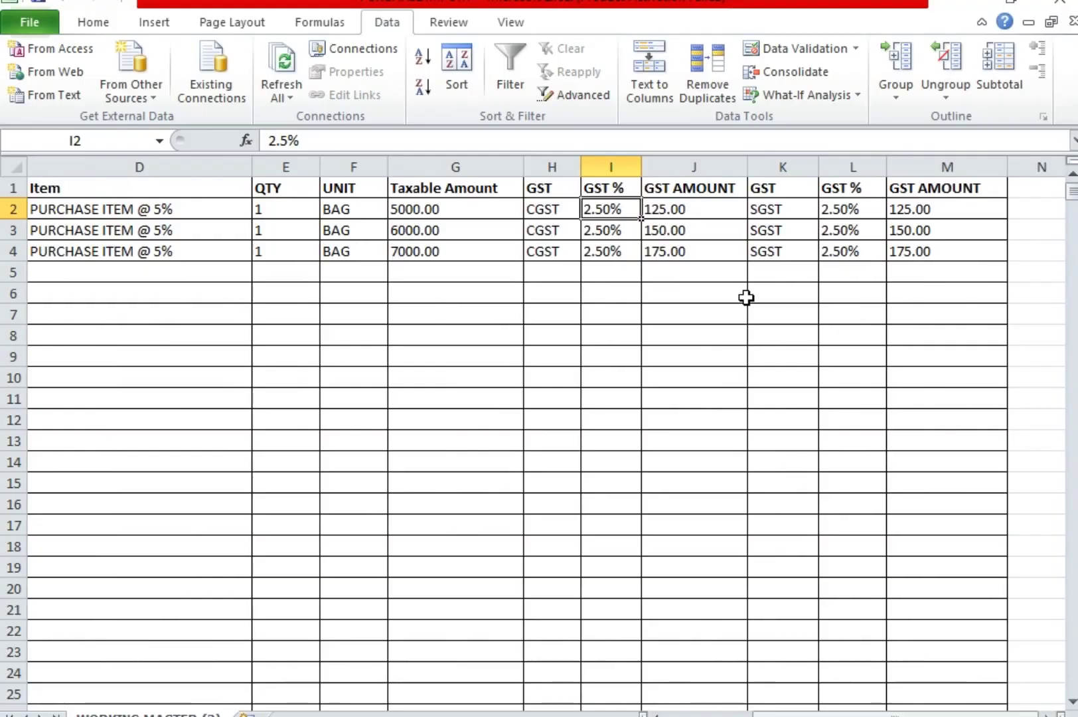
Step: Switch back to Busy, set the number of bill sundries to 2 and enter CGST at 2.50 percent as the first
click(708, 716)
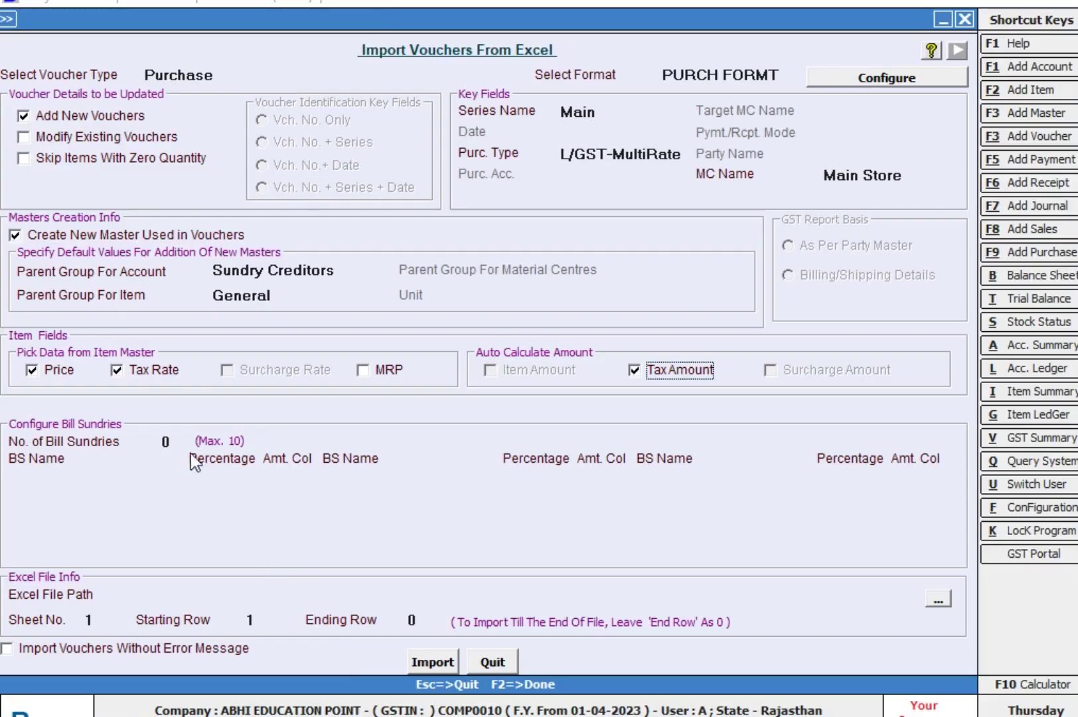
click(186, 442)
text(2)
key(Return)
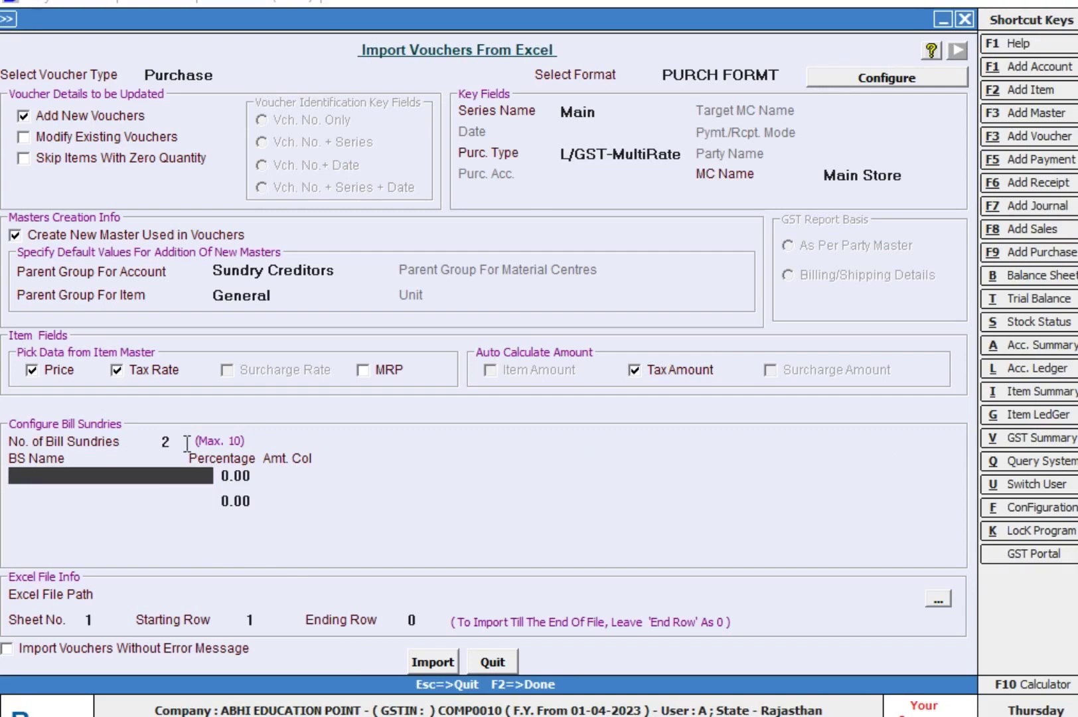
text(CGS)
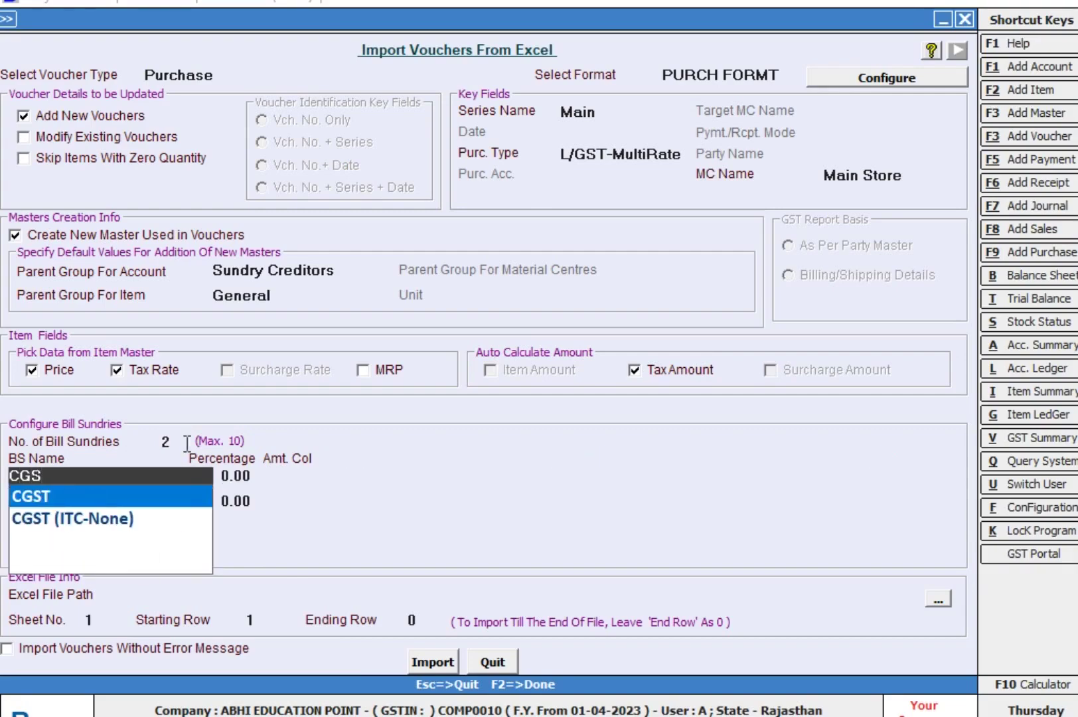
key(Return)
text(2.50)
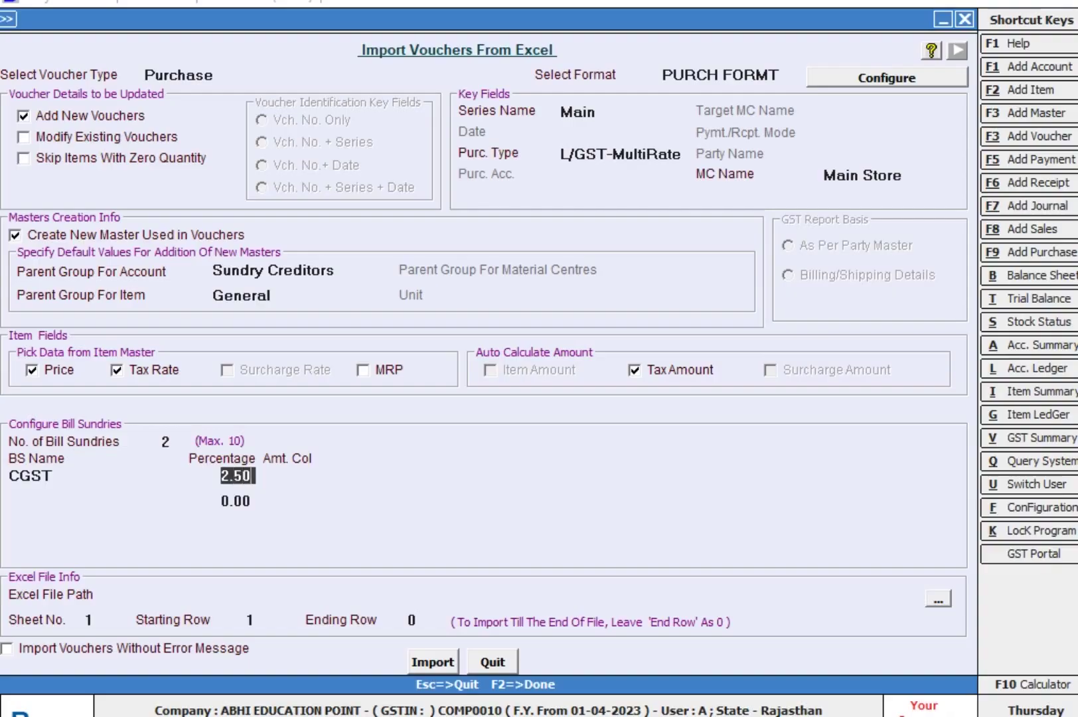
key(Return)
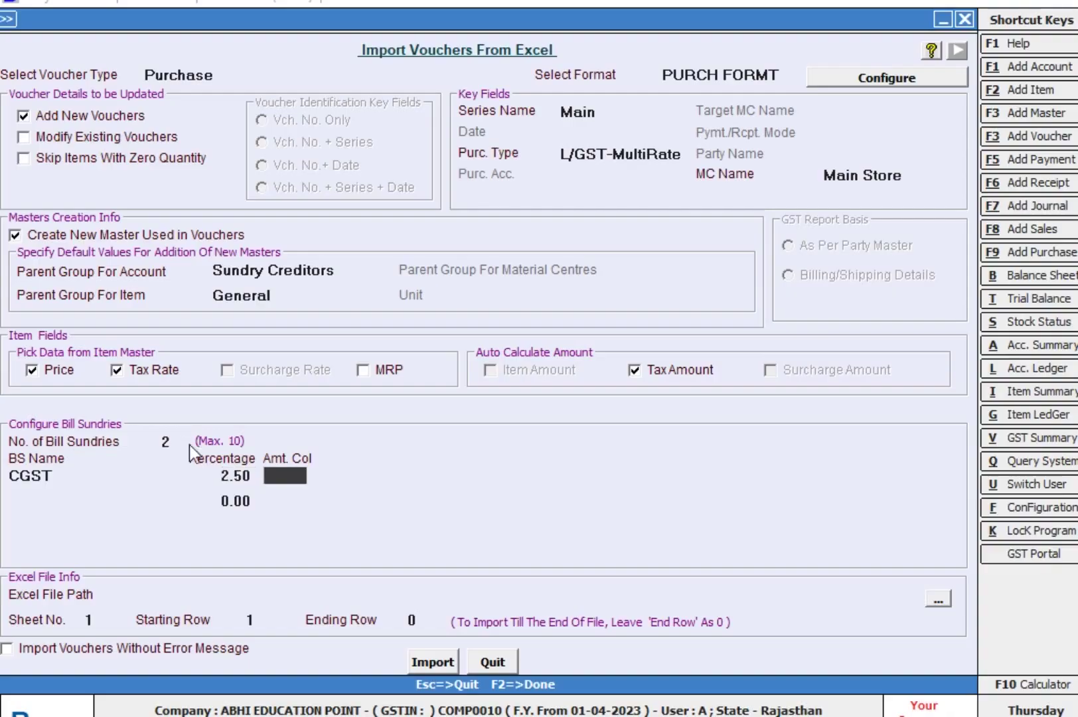
Step: Check the CGST amount column in the Excel sheet and set the CGST bill sundry's amount column to J in Busy
key(alt+Tab)
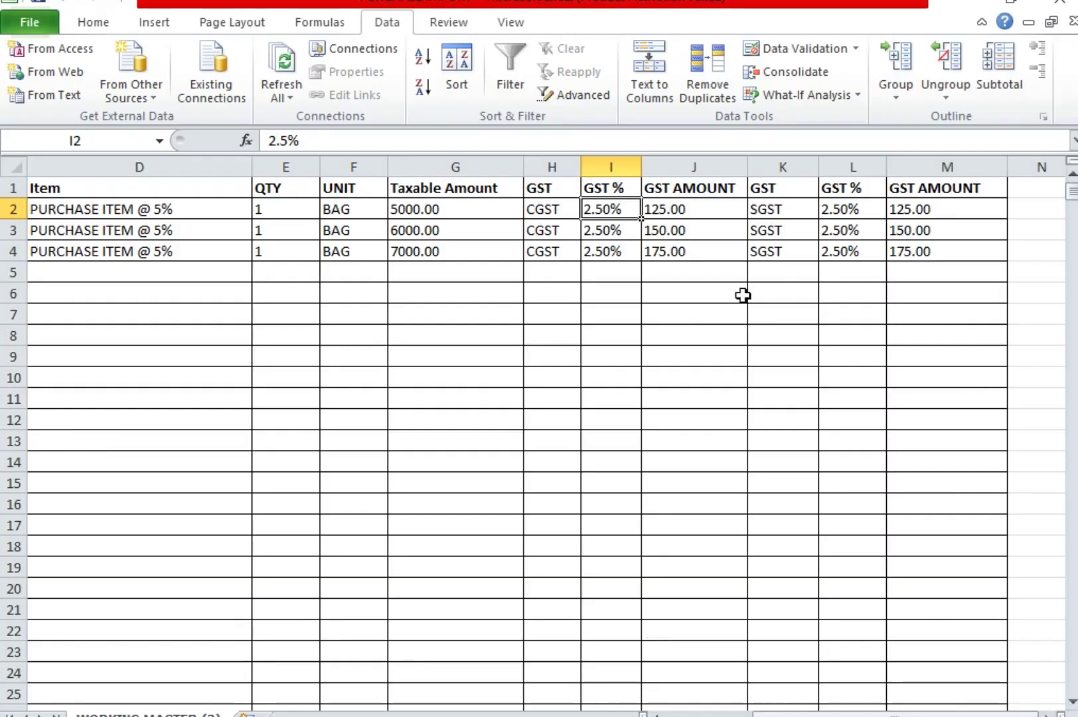
click(705, 209)
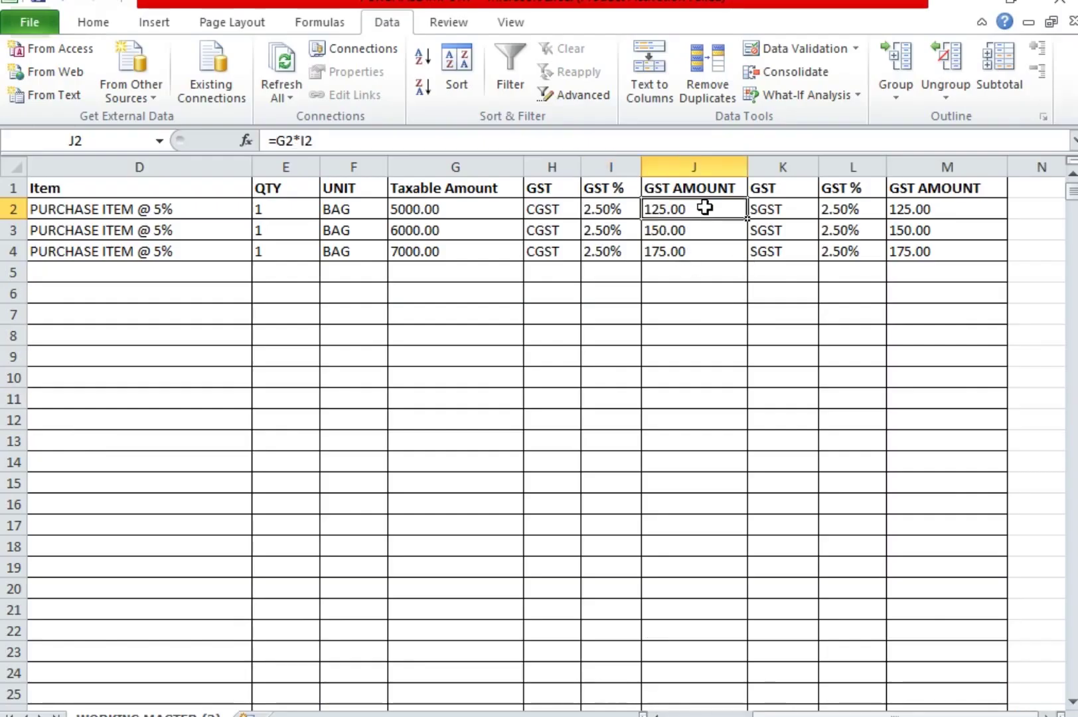
click(556, 211)
click(601, 213)
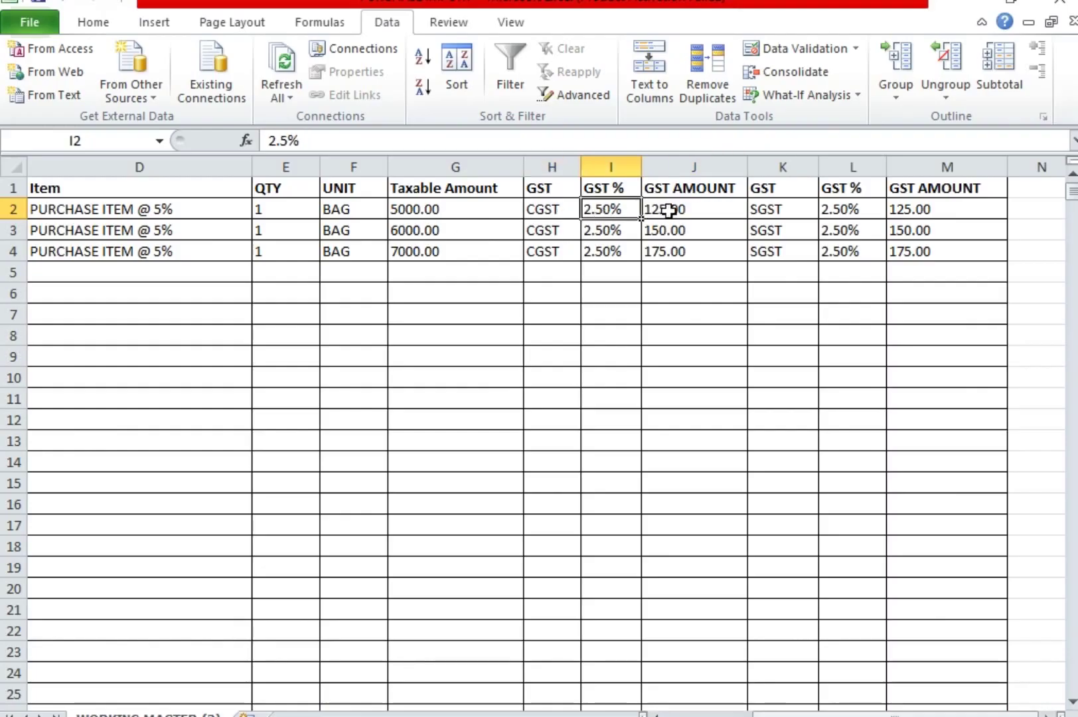
click(681, 212)
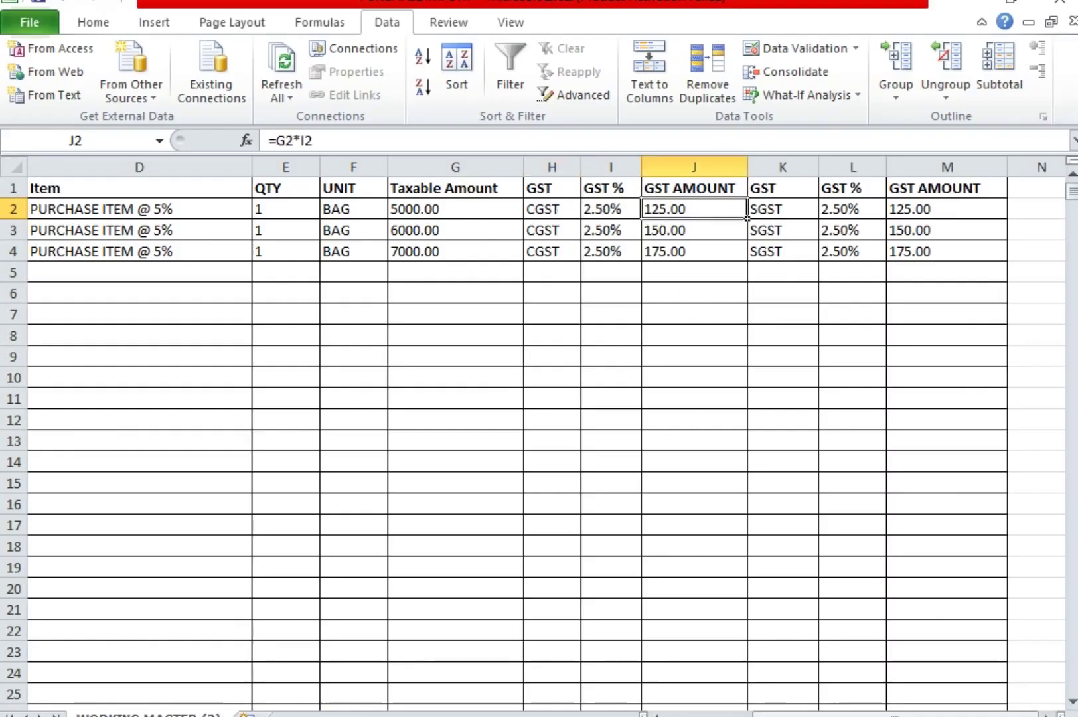
key(alt+Tab)
text(J)
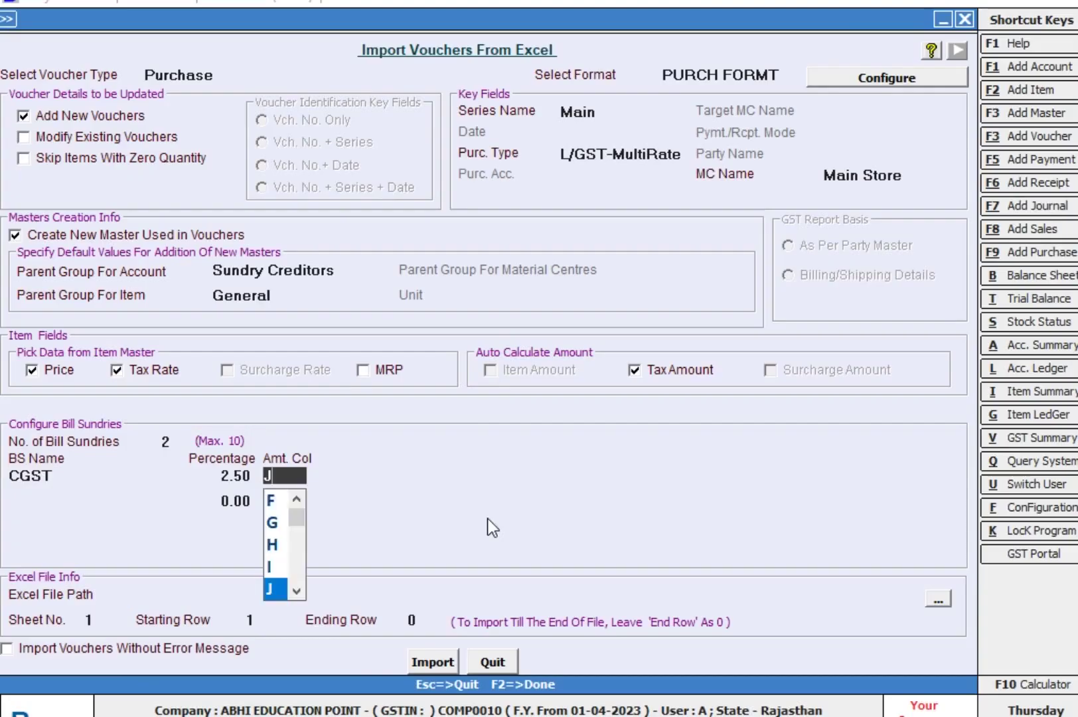
key(Return)
Step: Enter SGST as the second bill sundry with a percentage of 2.50
text(S)
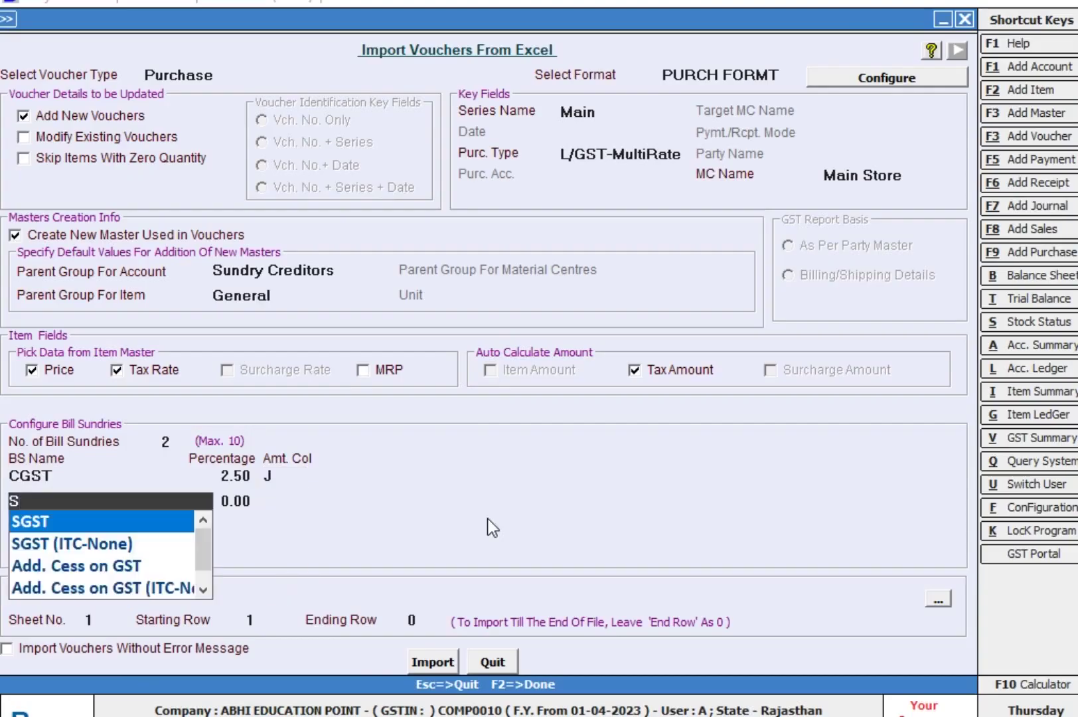
text(G)
key(Return)
text(2.50)
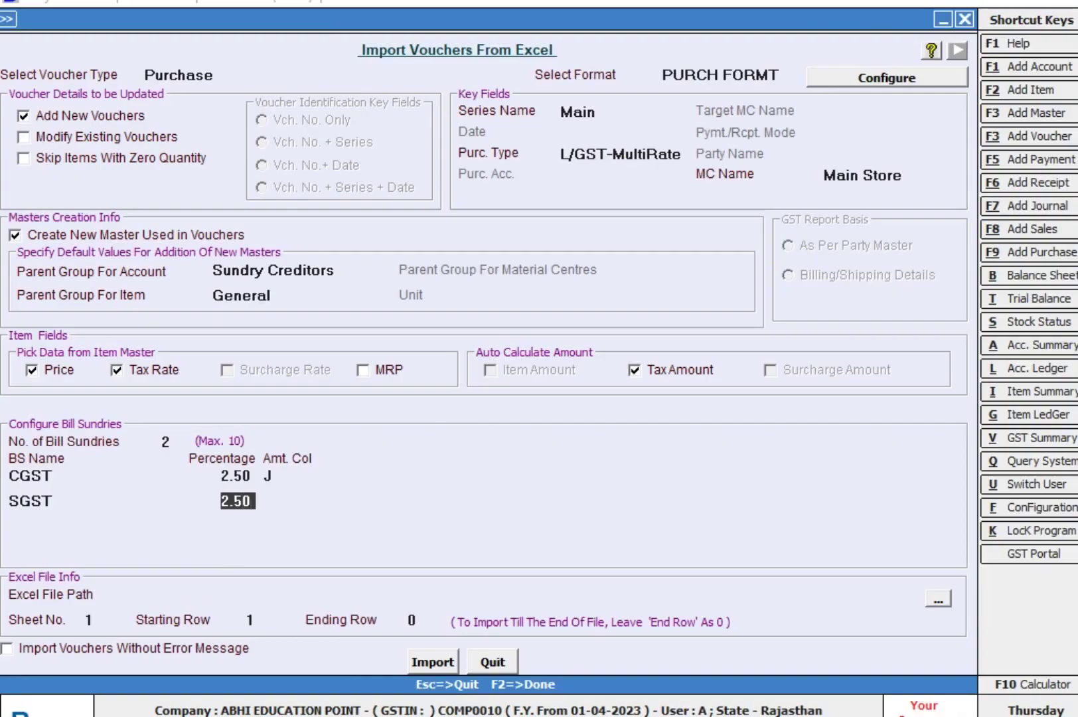
key(Return)
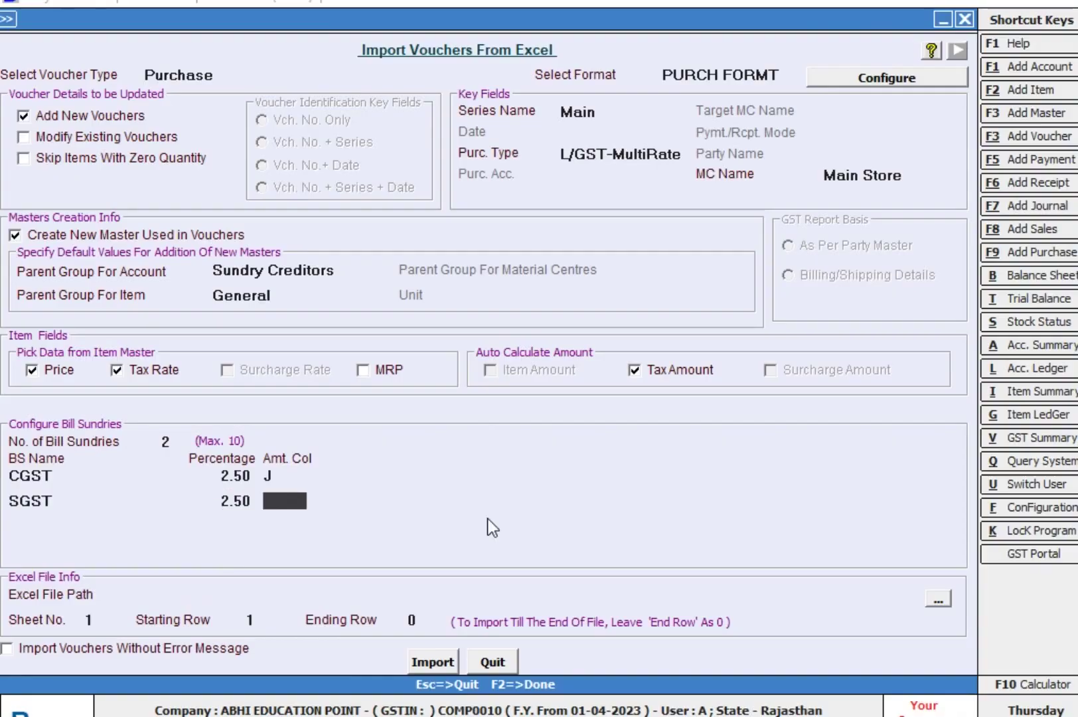
Step: Check the SGST amount column in the Excel sheet and set the SGST bill sundry's amount column to M in Busy
key(alt+Tab)
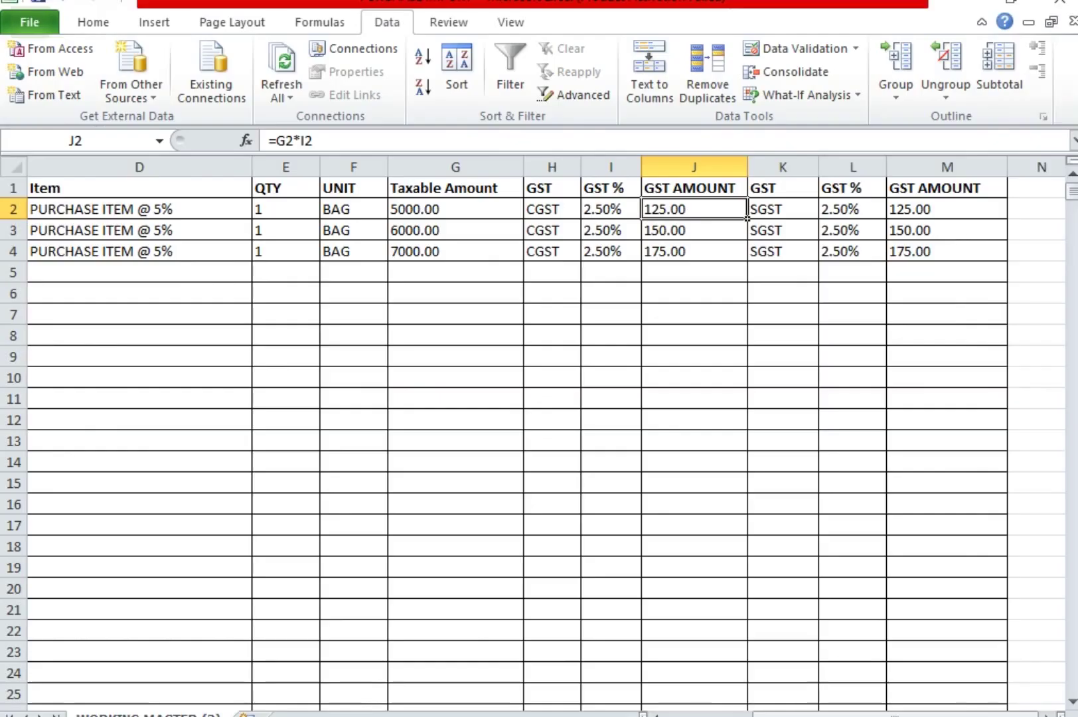
key(alt+Tab)
text(M)
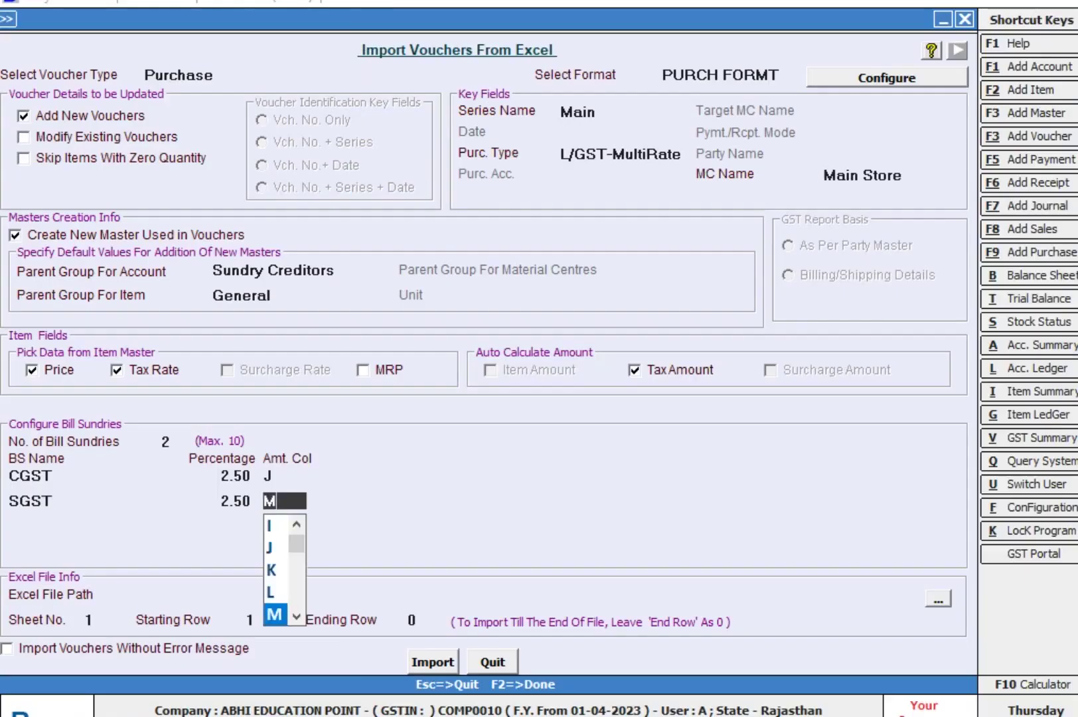
key(Return)
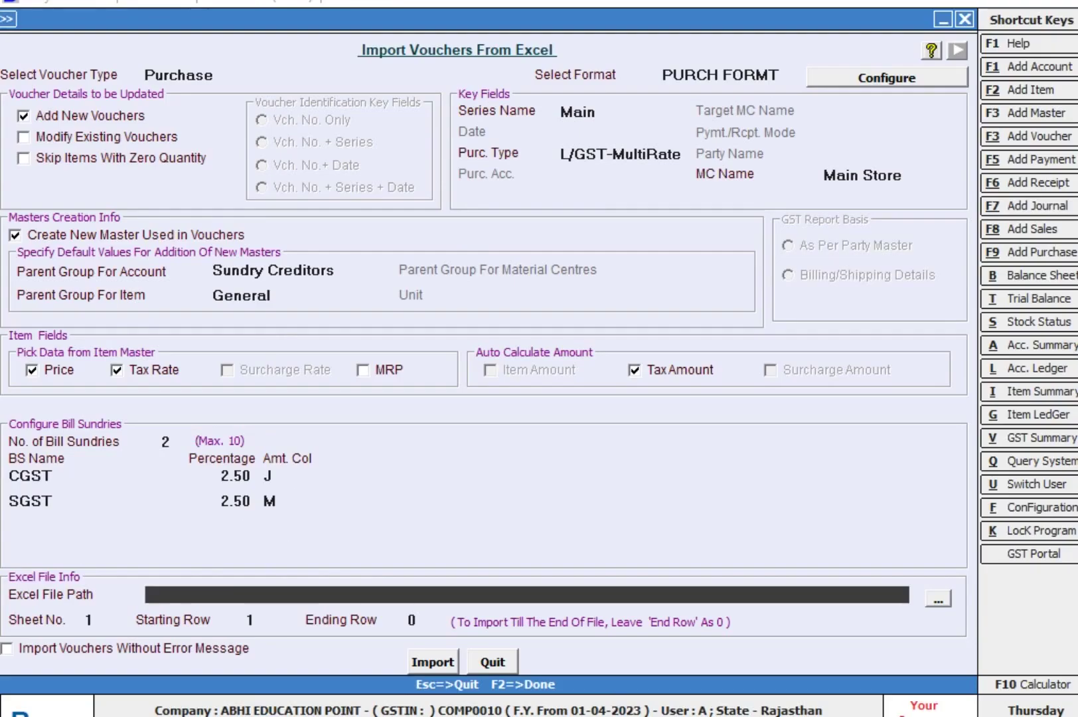
Step: Check the Excel sheet, return to Busy and select the PURCHASE IMPORT workbook on the Desktop as the file to import
key(alt+Tab)
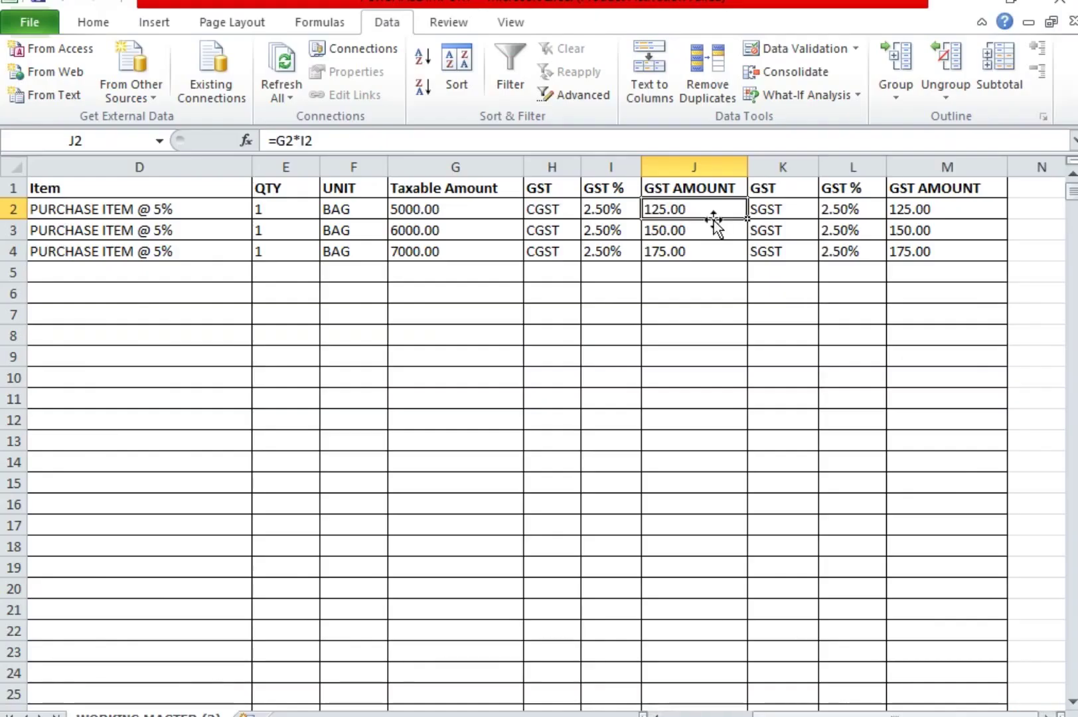
key(alt+Tab)
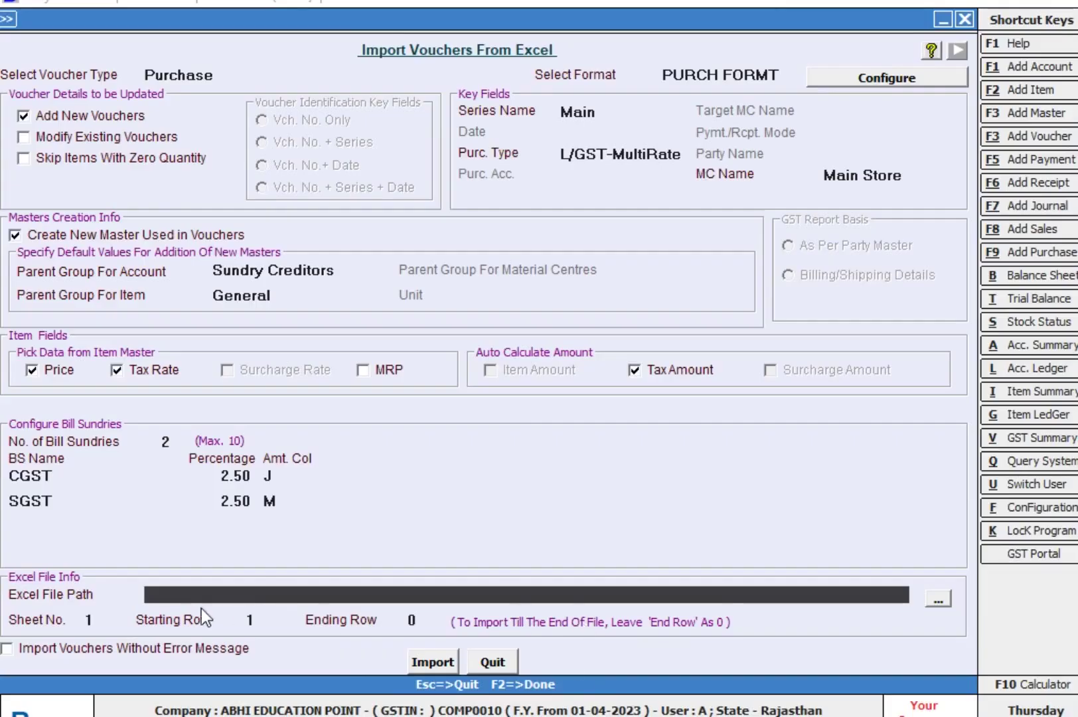
key(alt+Tab)
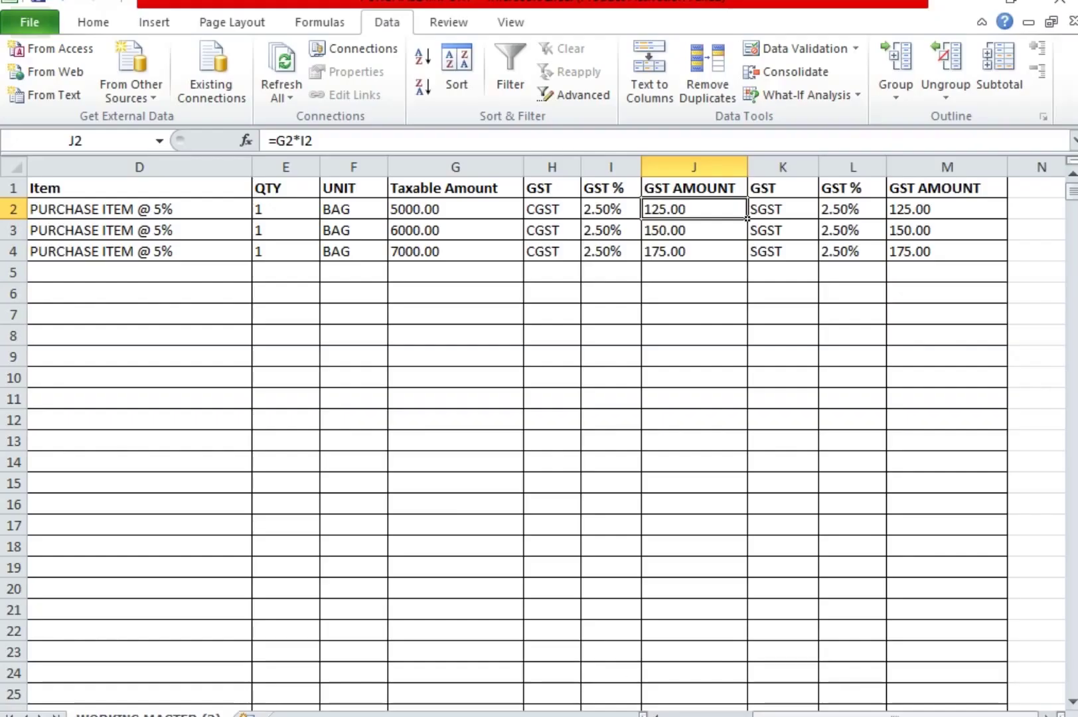
click(451, 508)
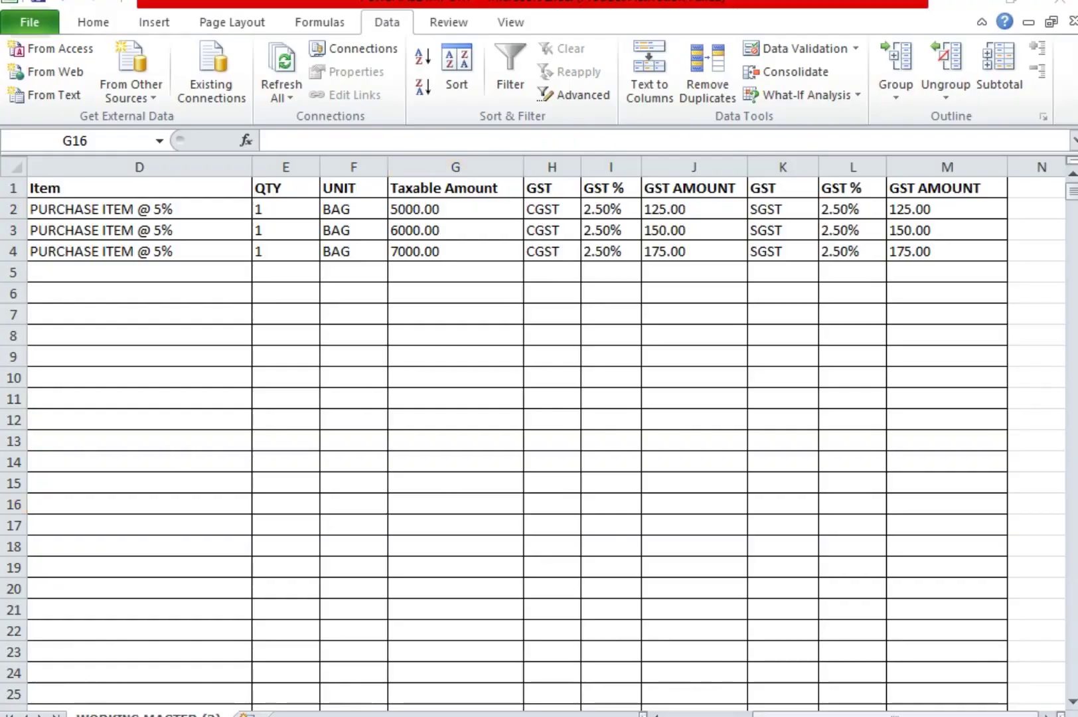
key(alt+Tab)
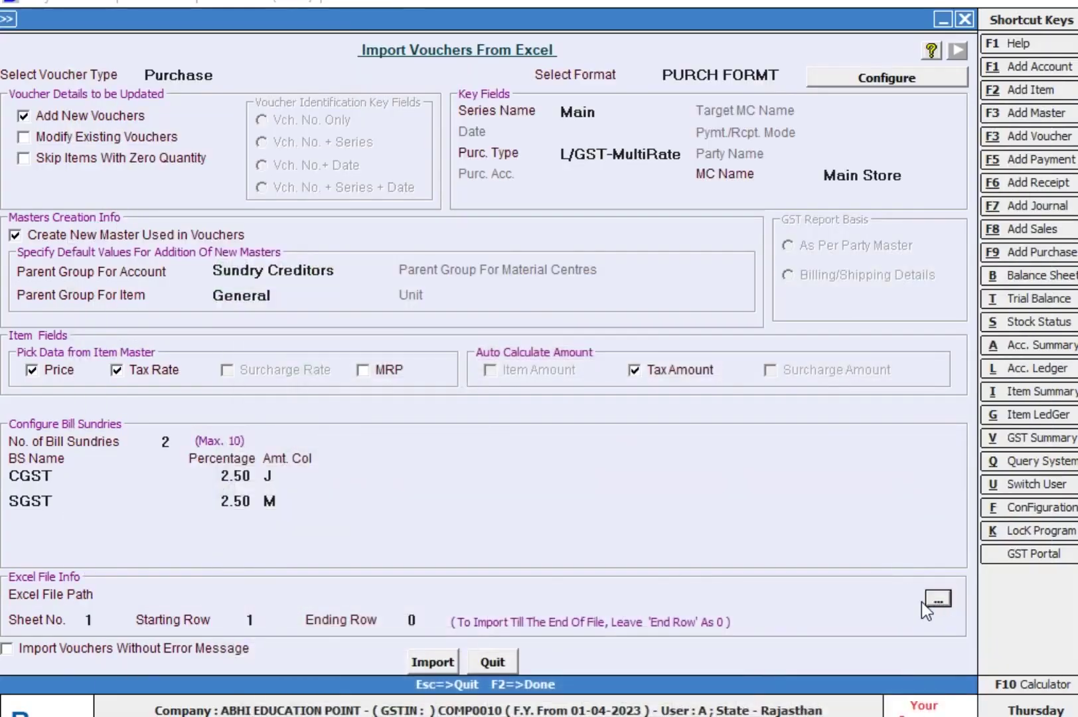
click(922, 601)
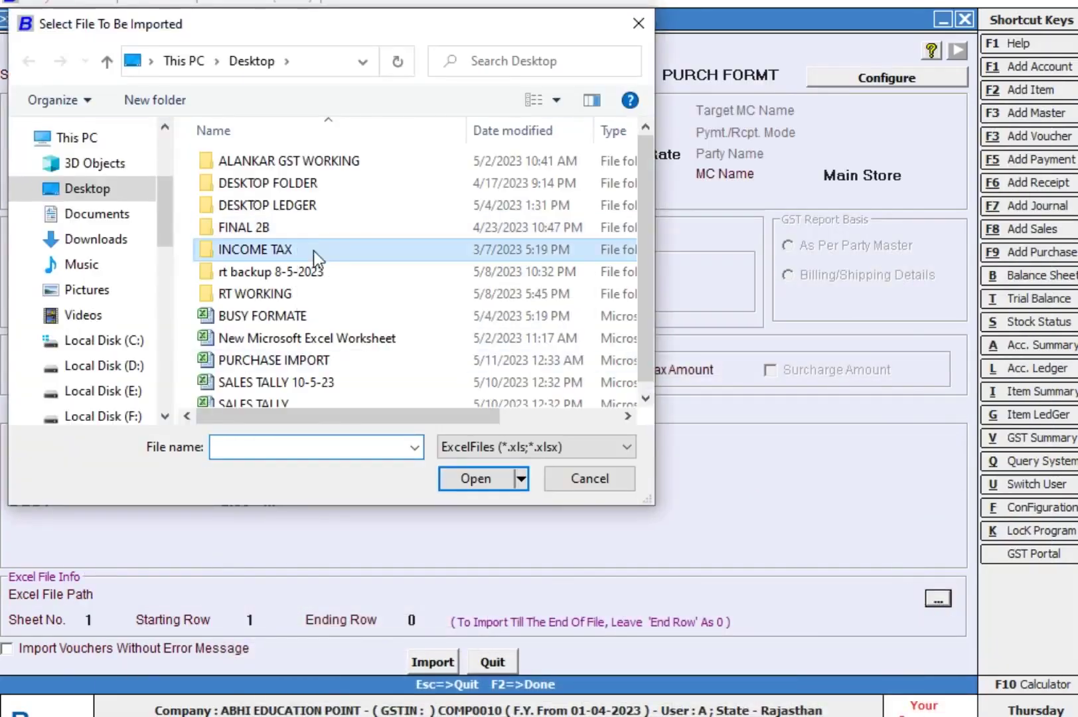
click(312, 360)
click(463, 473)
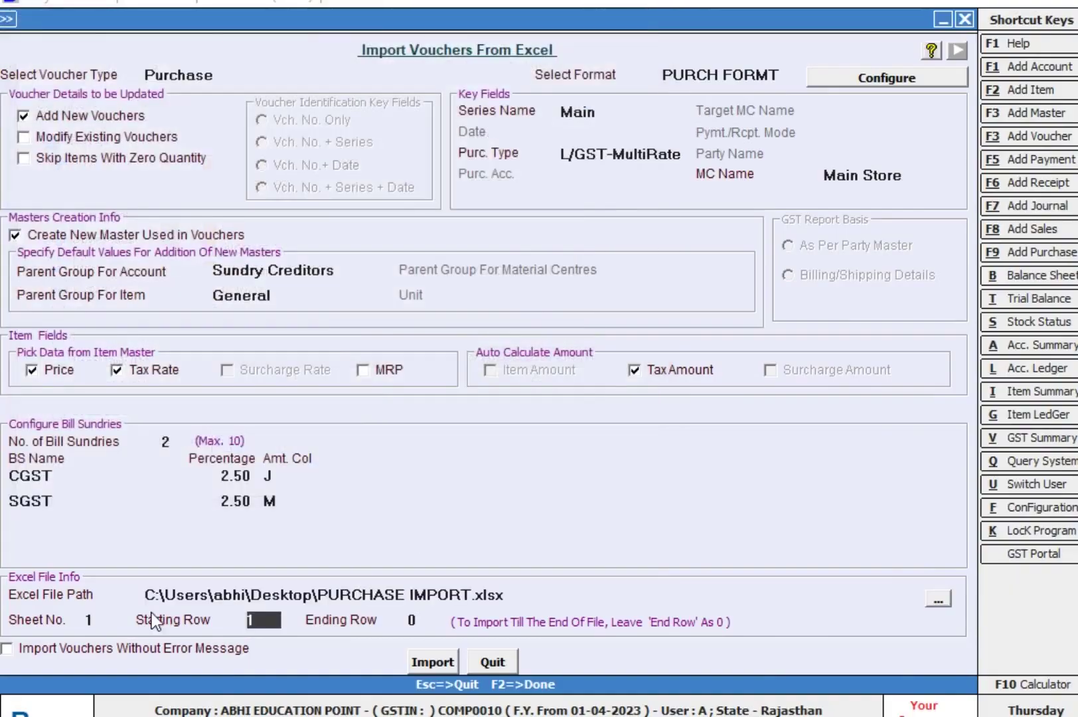
Step: Check which rows hold voucher data in the Excel sheet and set the starting row to 2 and ending row to 4 in Busy
key(alt+Tab)
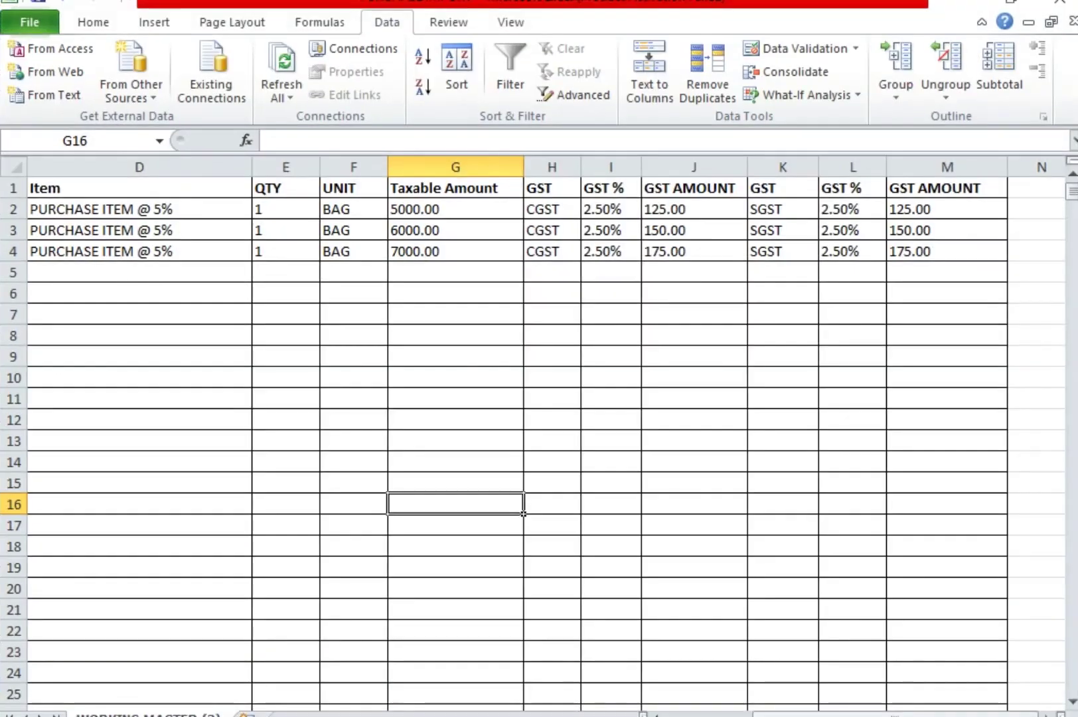
key(alt+Tab)
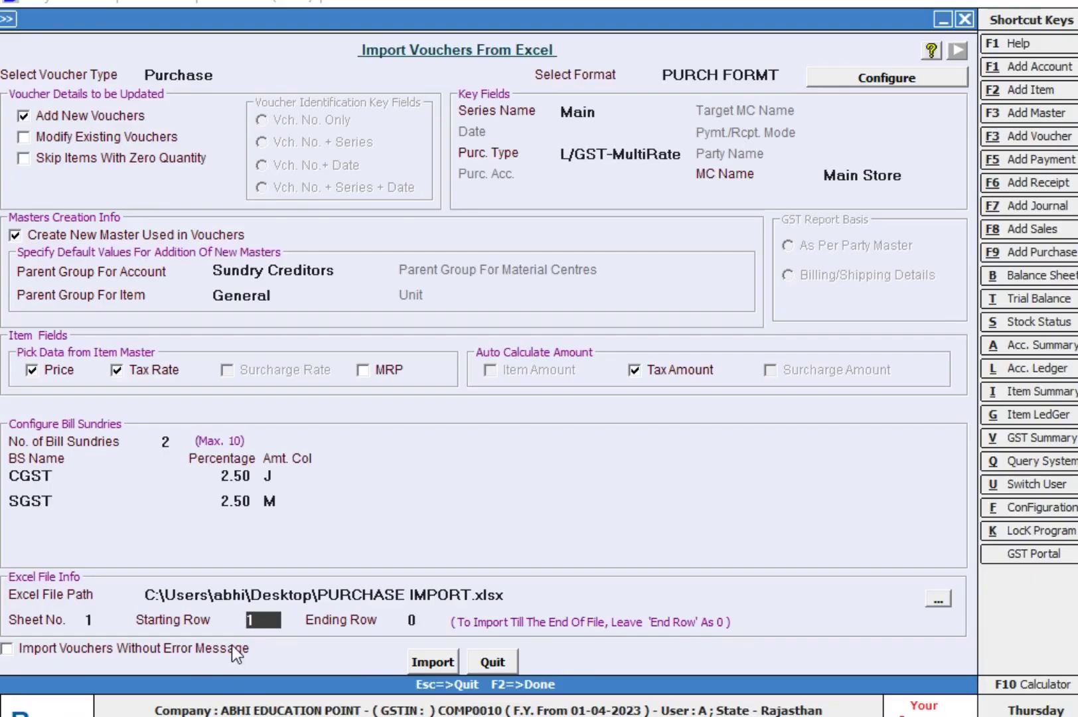
key(alt+Tab)
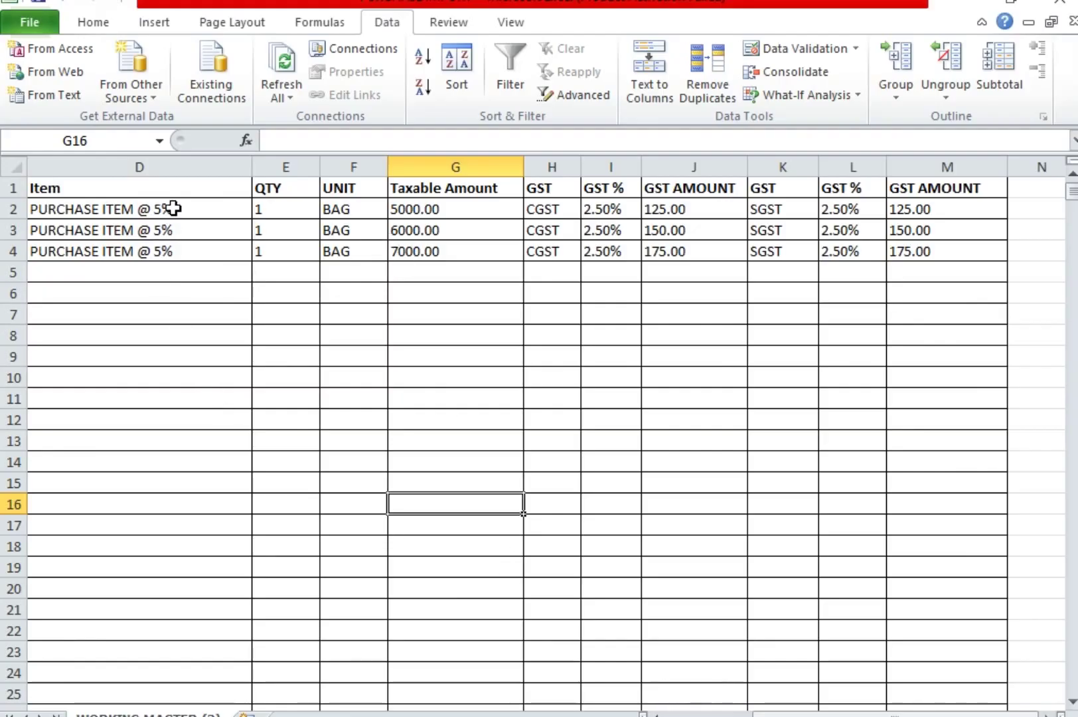
drag(174, 208, 169, 255)
key(alt+Tab)
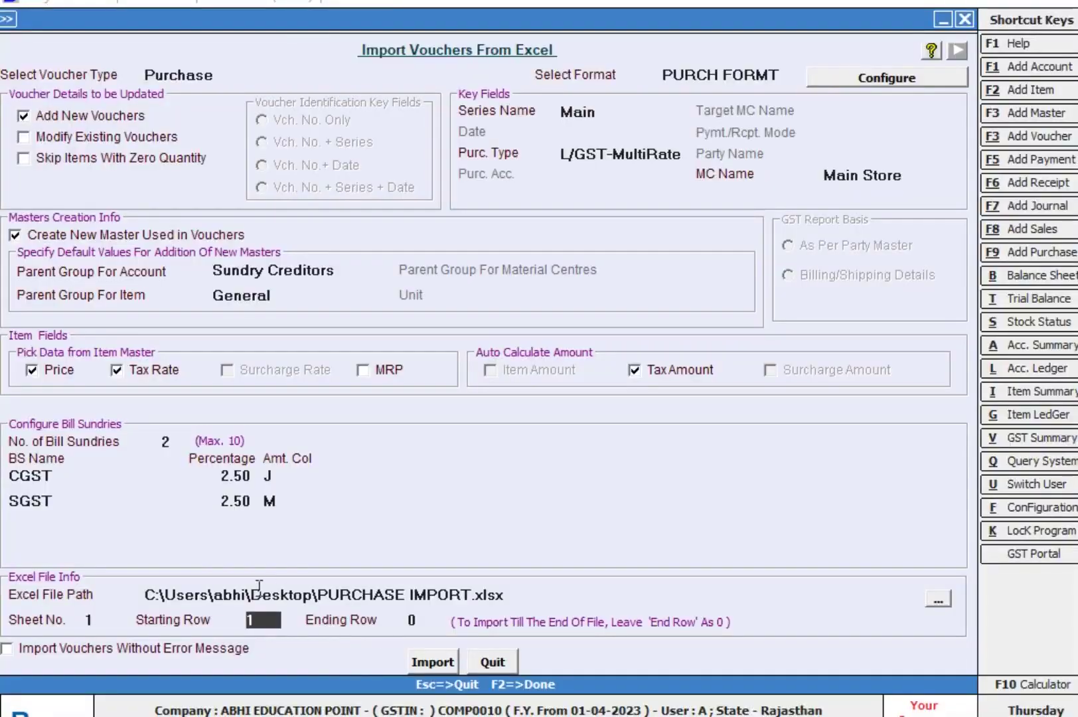
text(2)
key(Return)
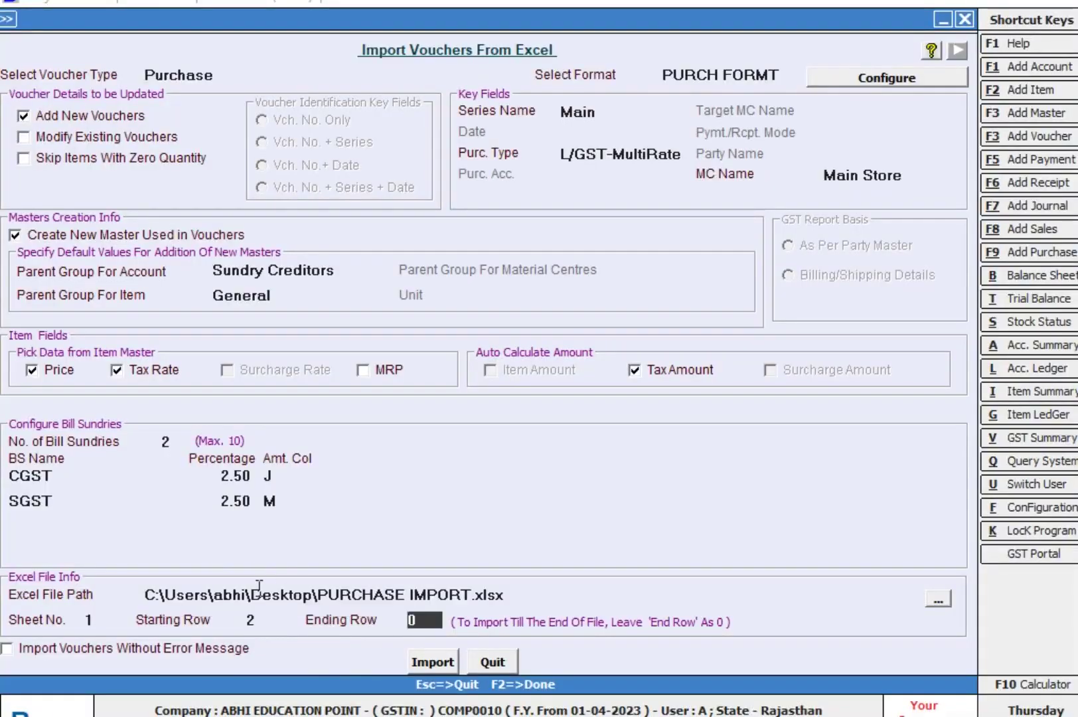
text(4)
Step: Import the purchase vouchers from the selected Excel file and close the voucher import screen
click(428, 664)
click(589, 428)
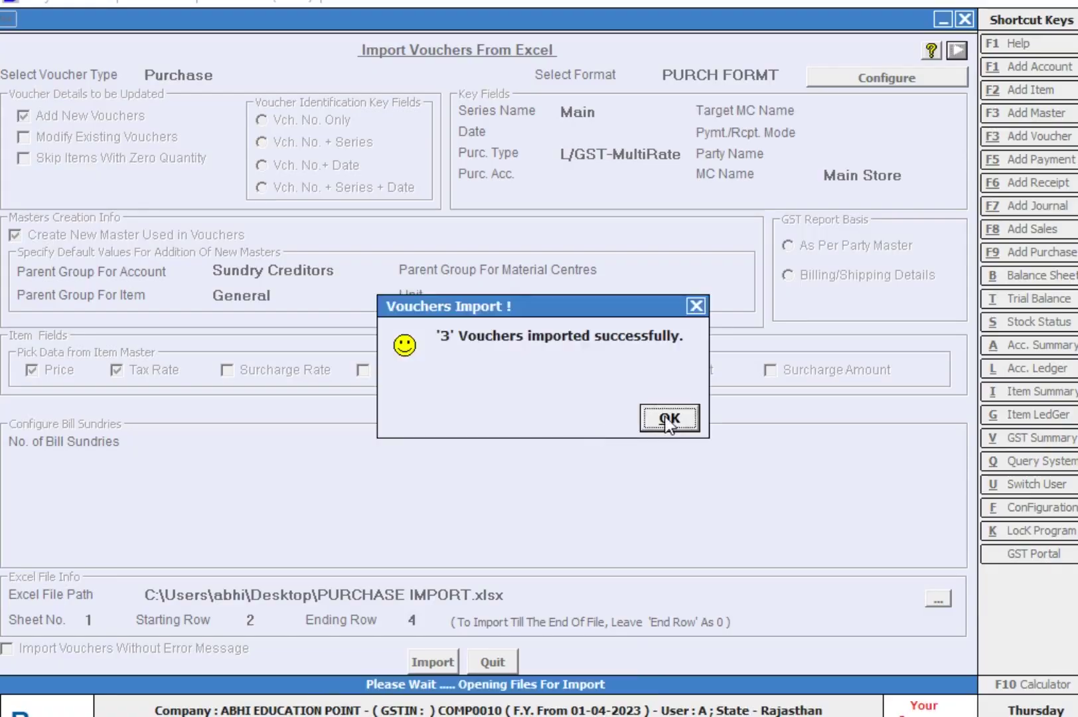
click(668, 419)
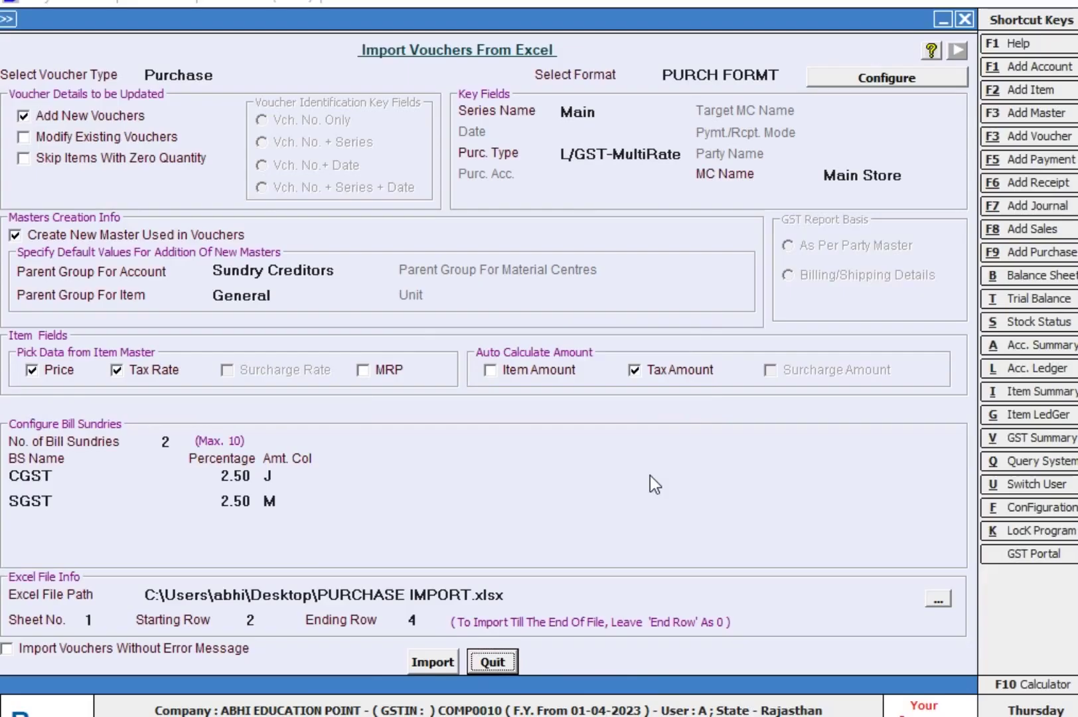
key(Escape)
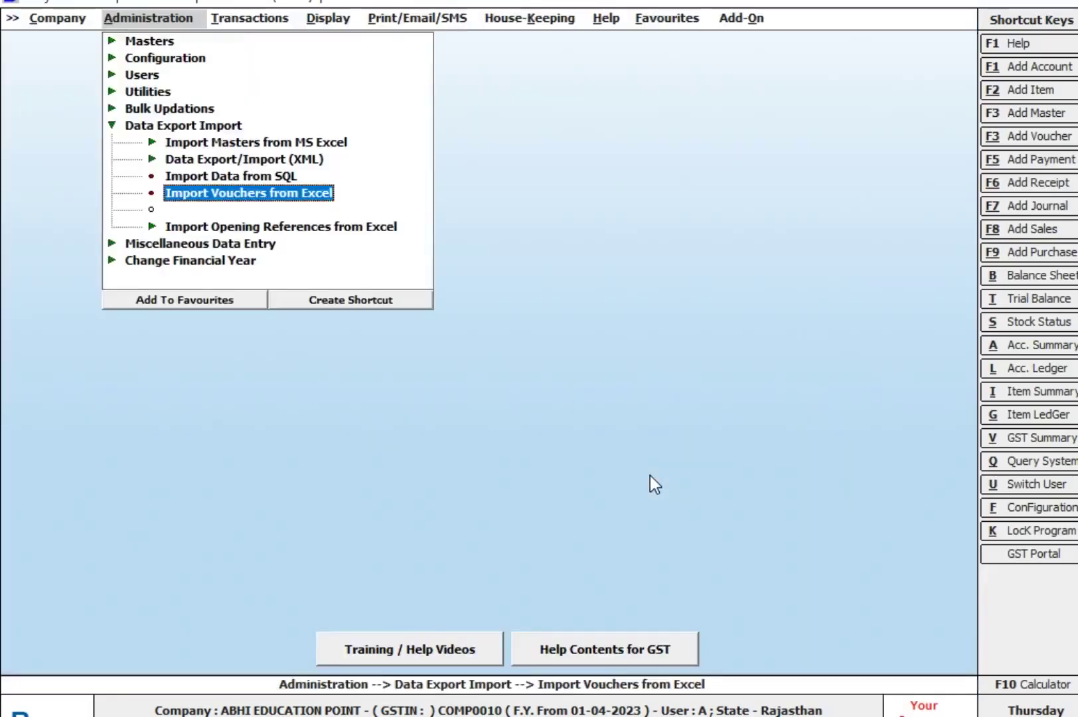
key(Escape)
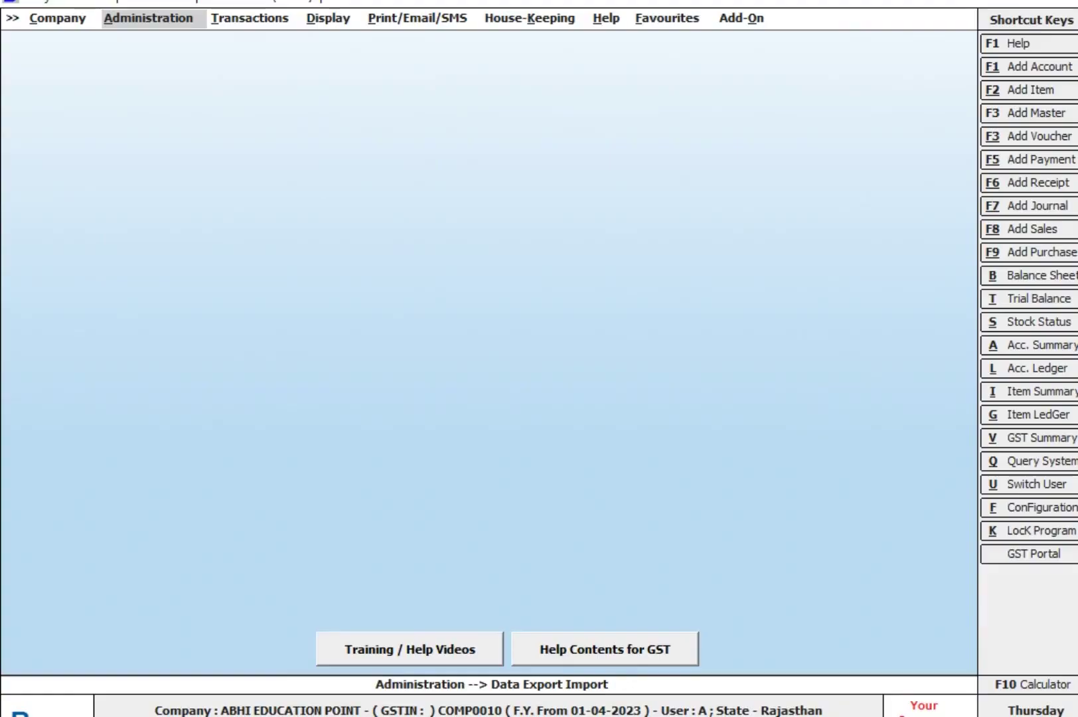
Step: Check the party names in the Excel sheet and open AK INFO's purchase voucher from its account ledger in Busy
key(alt+Tab)
drag(455, 504, 455, 525)
drag(763, 714, 683, 714)
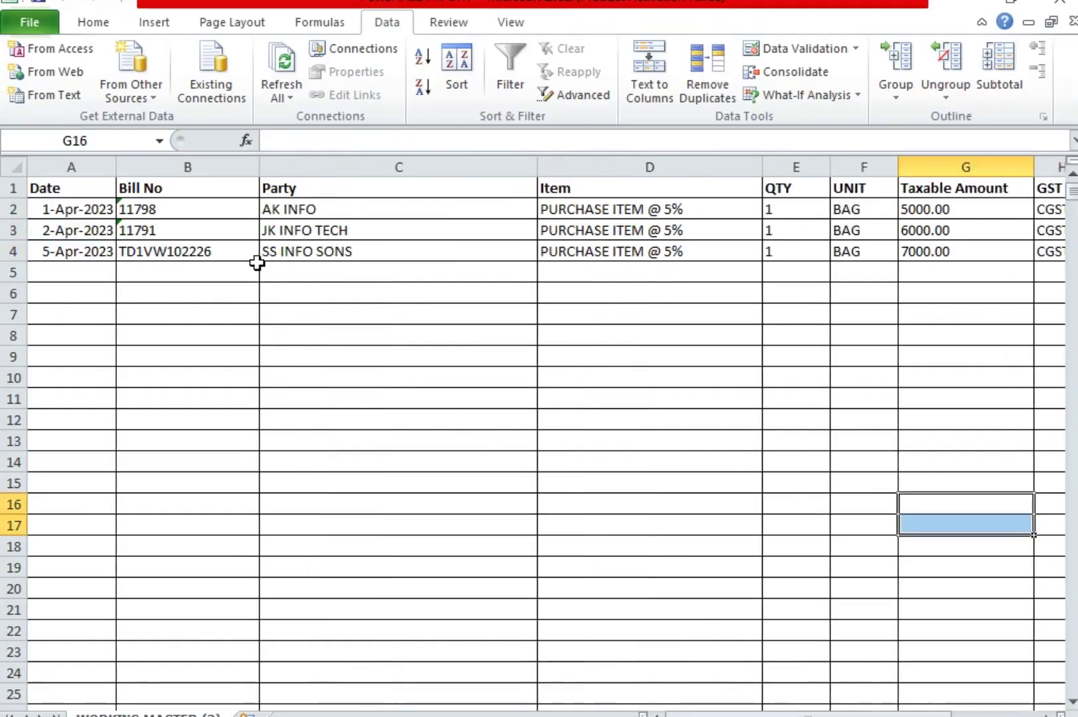
key(alt+Tab)
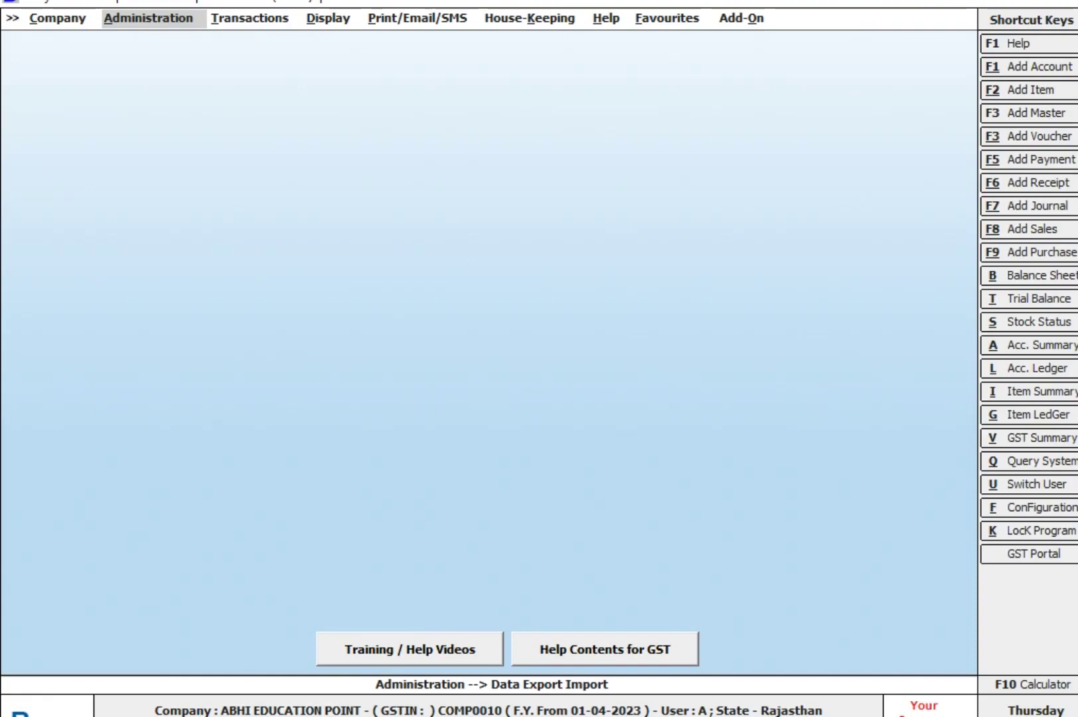
key(l)
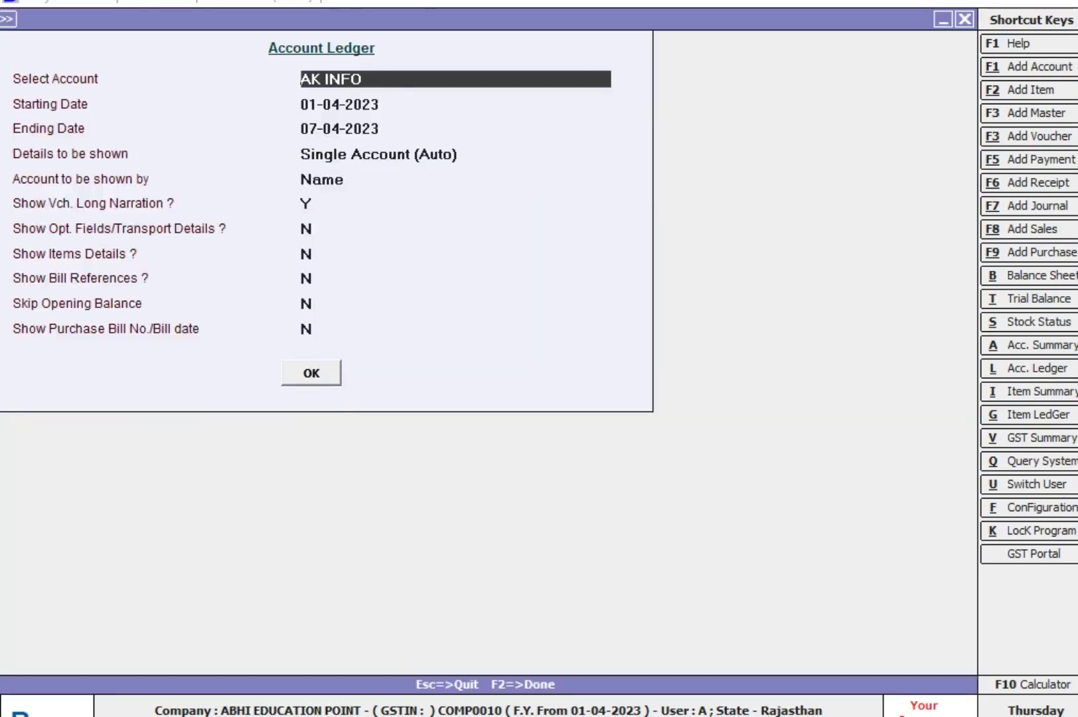
key(F2)
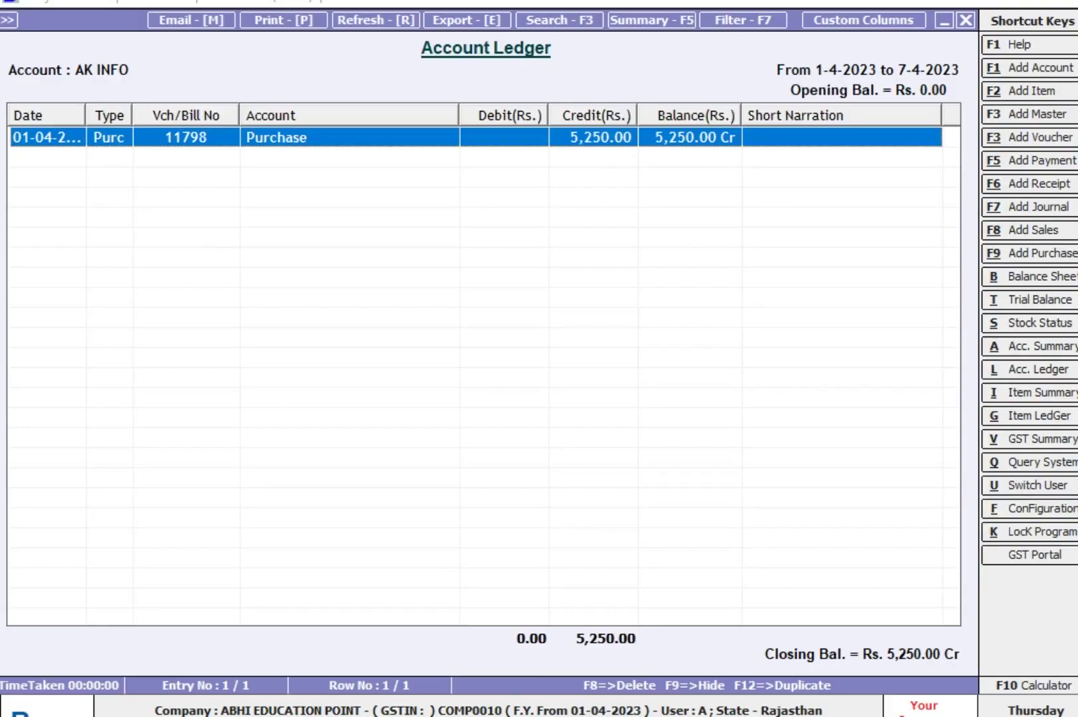
key(Return)
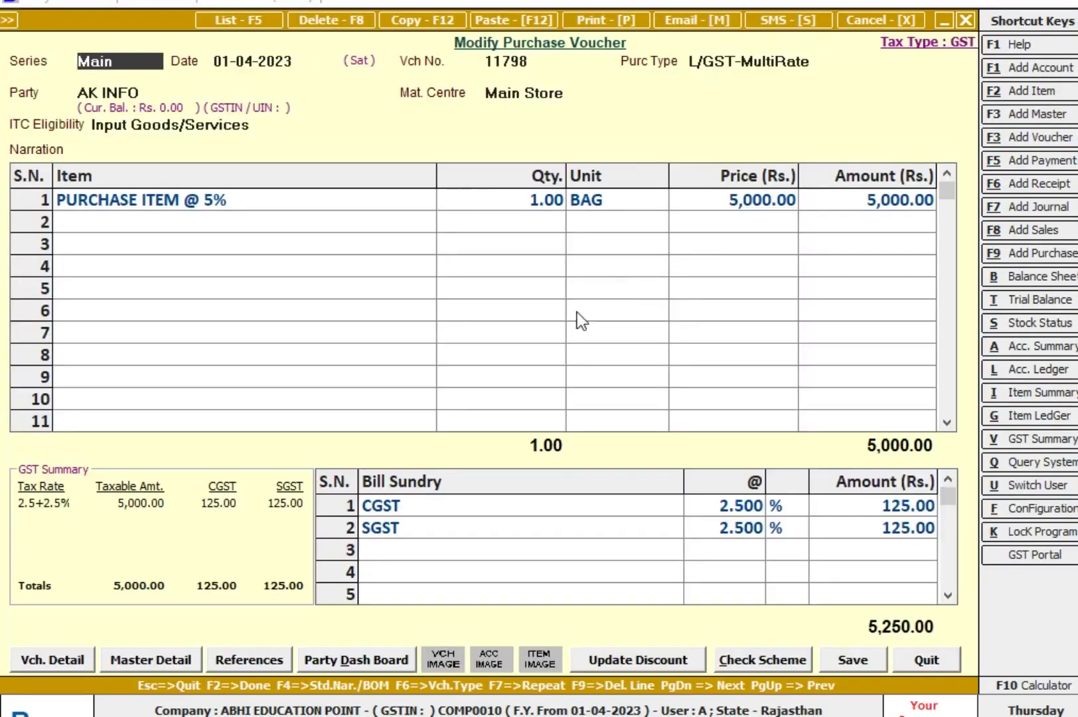
Step: Compare AK INFO's purchase voucher with its row in the Excel sheet, including the bill number, taxable amount and CGST/SGST amounts
key(alt+Tab)
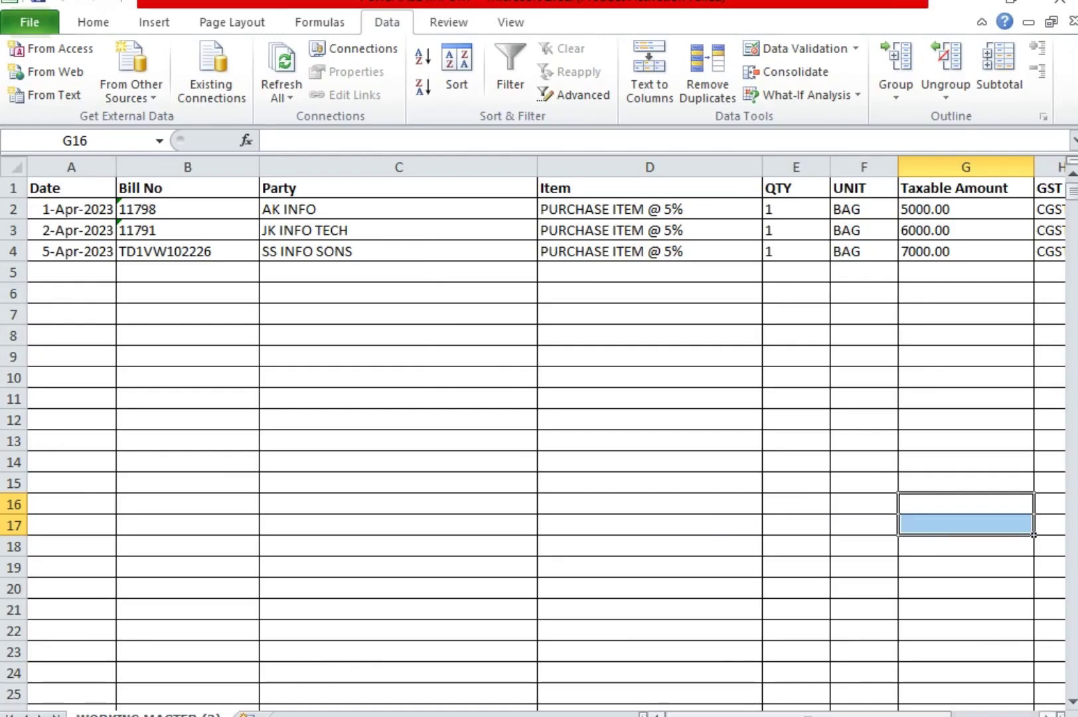
scroll(538, 432, right, 4)
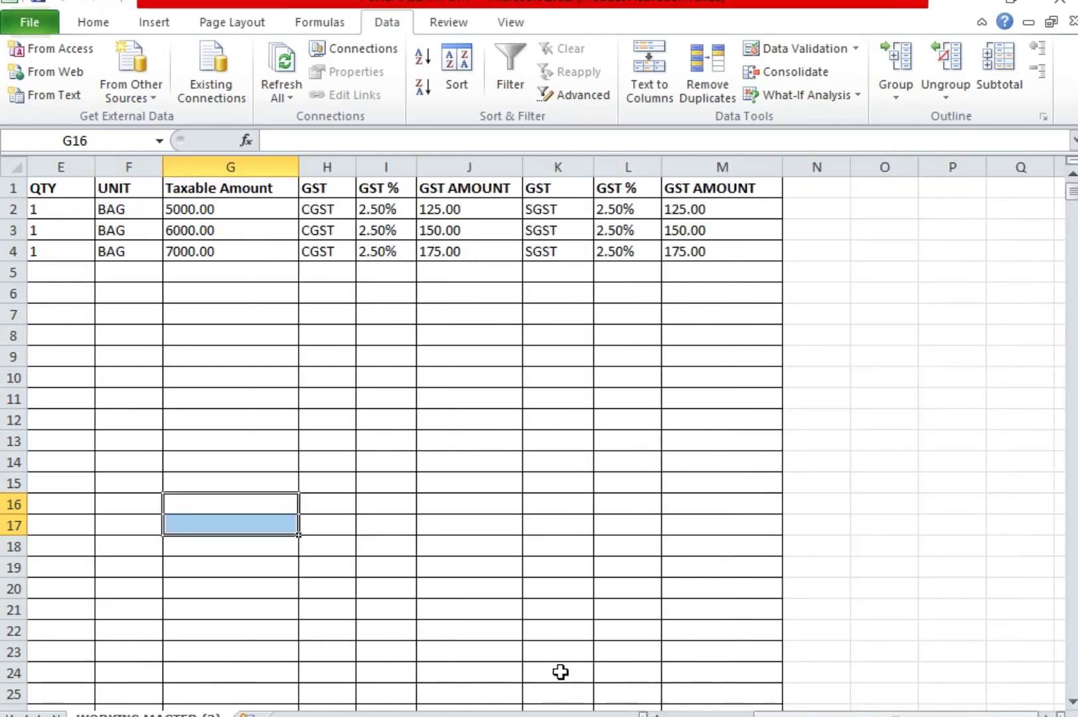
click(574, 715)
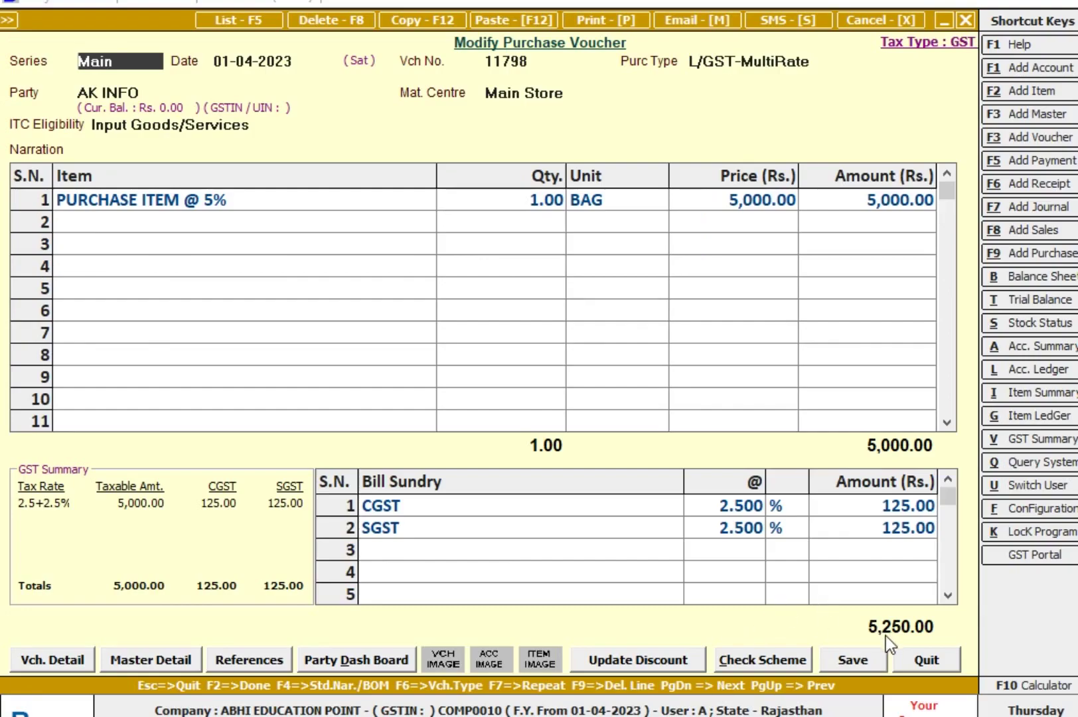
key(alt+Tab)
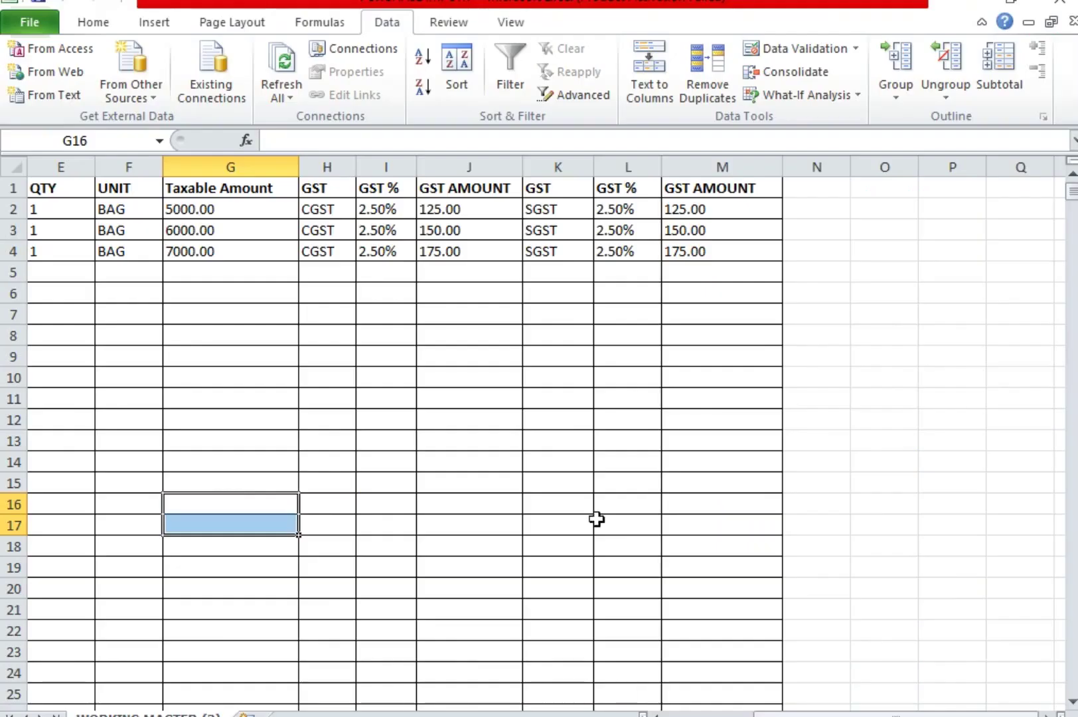
click(585, 463)
text(++)
key(Escape)
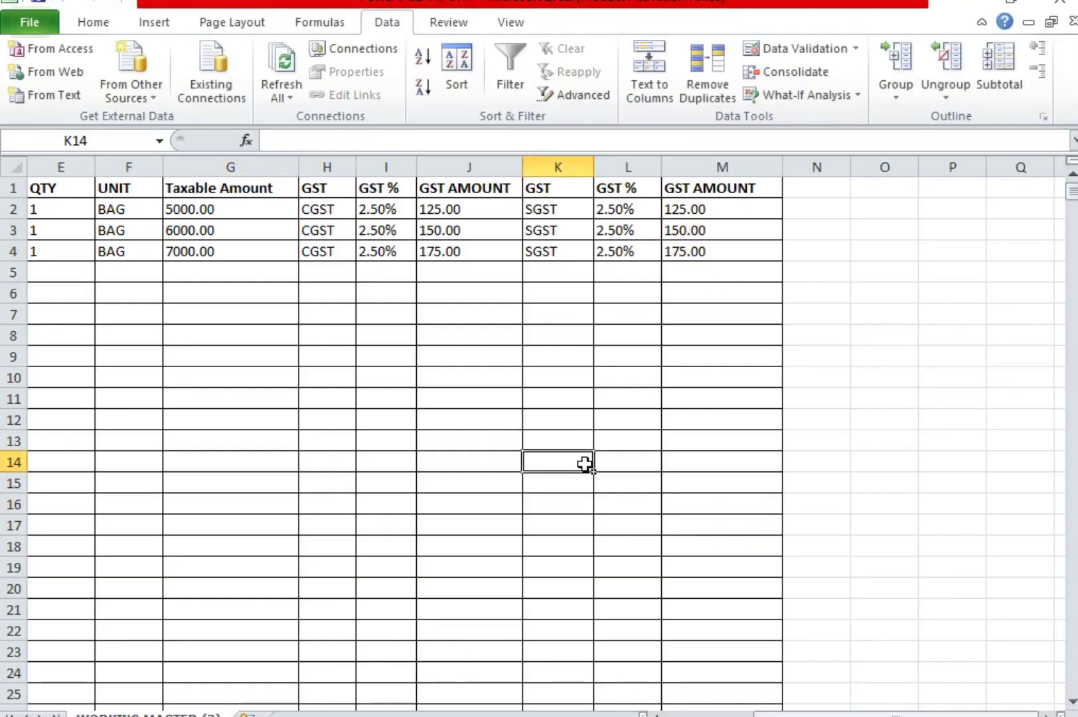
key(Left)
key(Left)
key(Left)
key(Left)
key(Left)
key(Left)
key(Left)
key(Left)
key(Left)
key(Left)
key(Up)
key(Up)
key(Up)
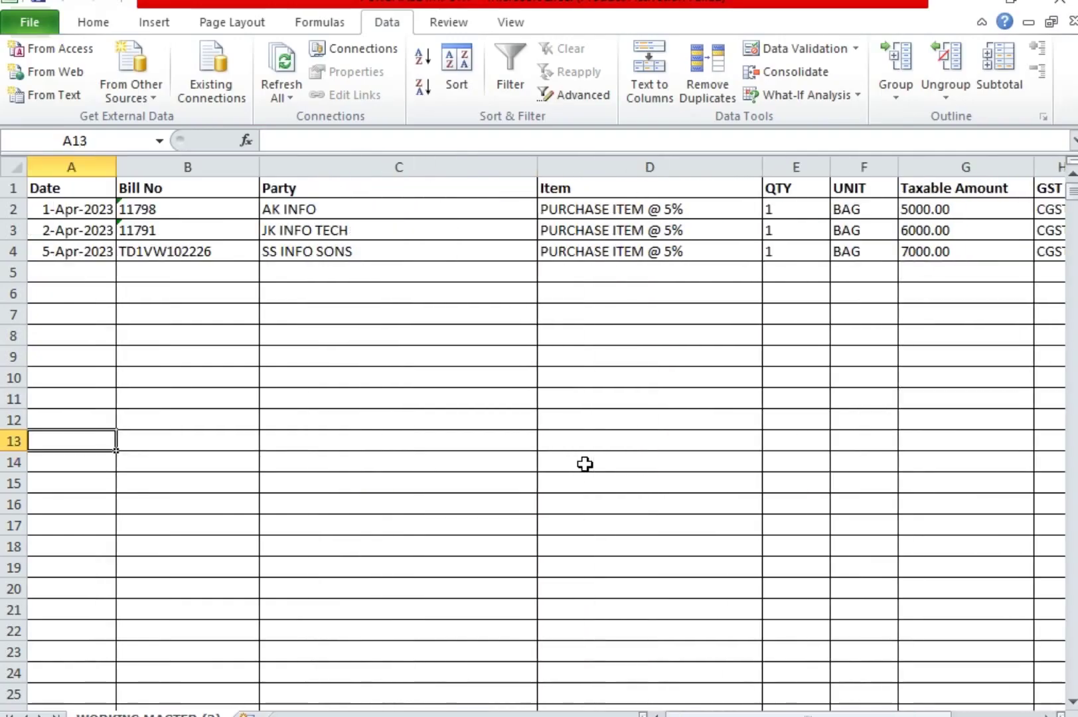
Step: Return to Busy, leave AK INFO's voucher and open JK INFO TECH's purchase voucher from its account ledger
key(alt+Tab)
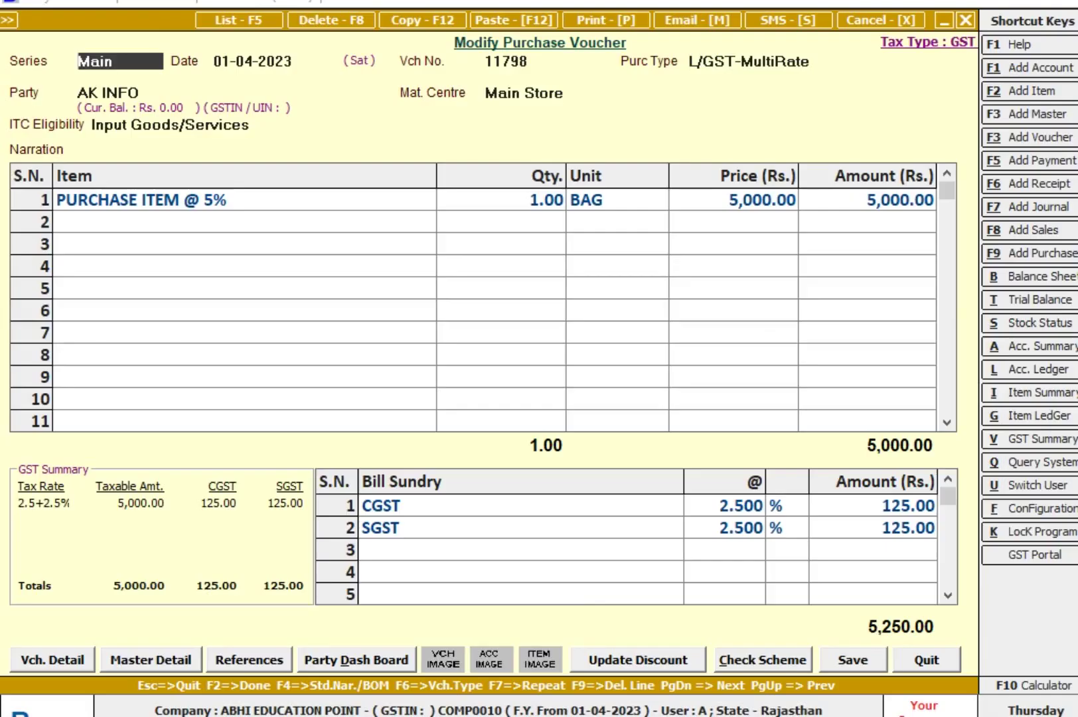
key(Escape)
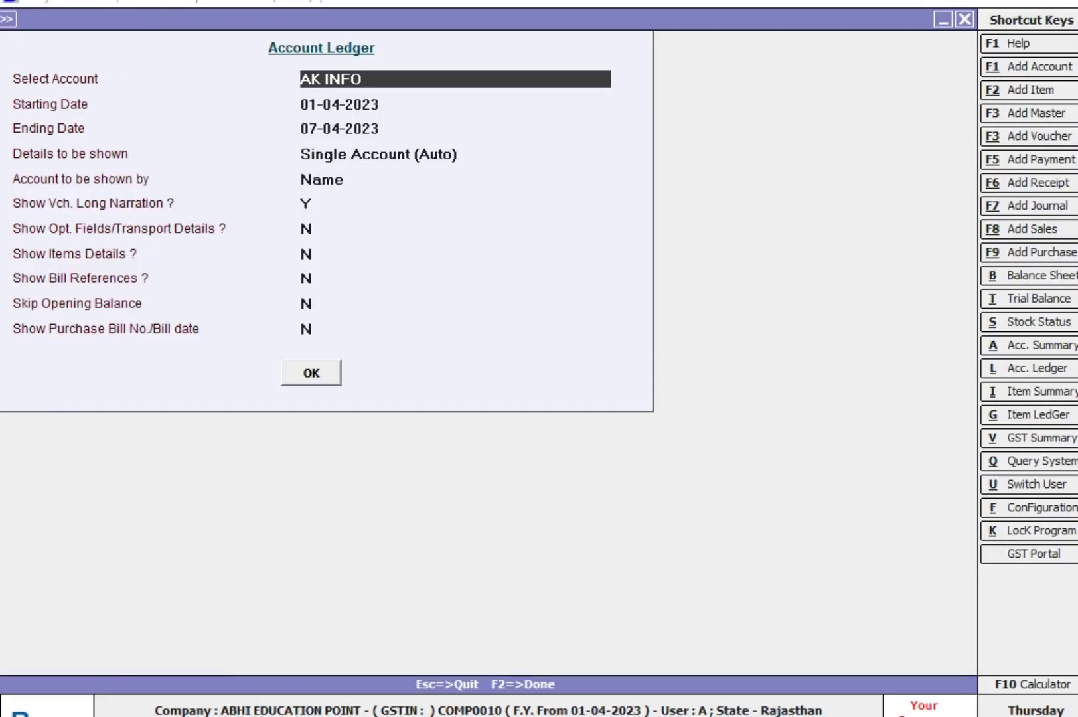
text(JK)
key(Return)
key(Up)
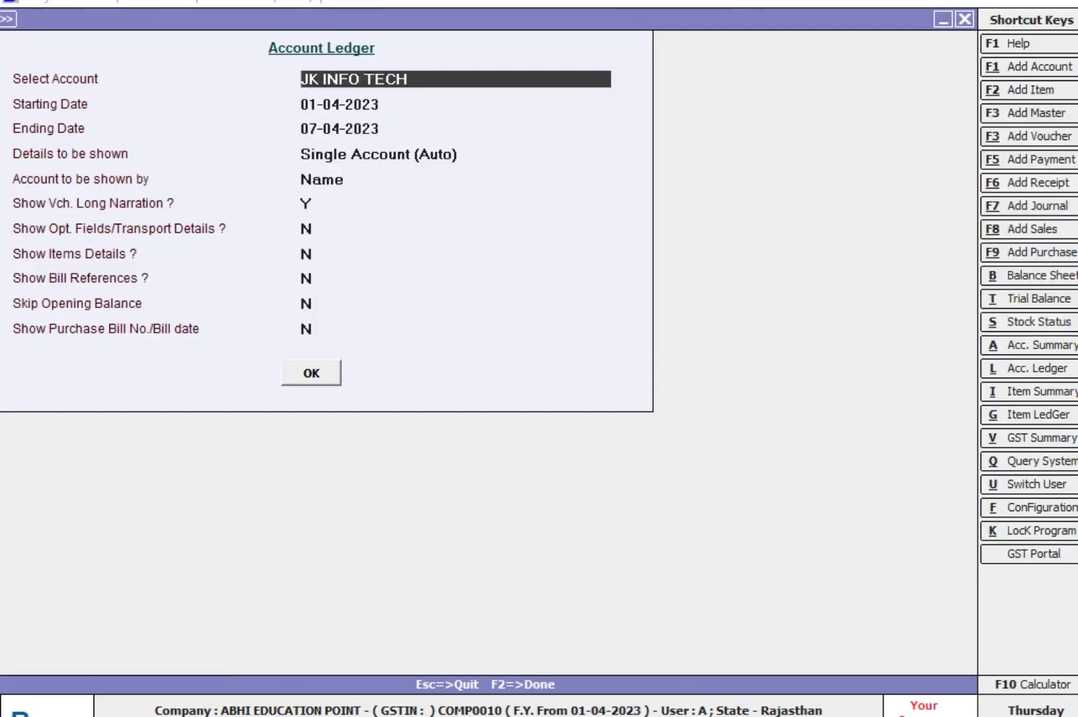
key(F2)
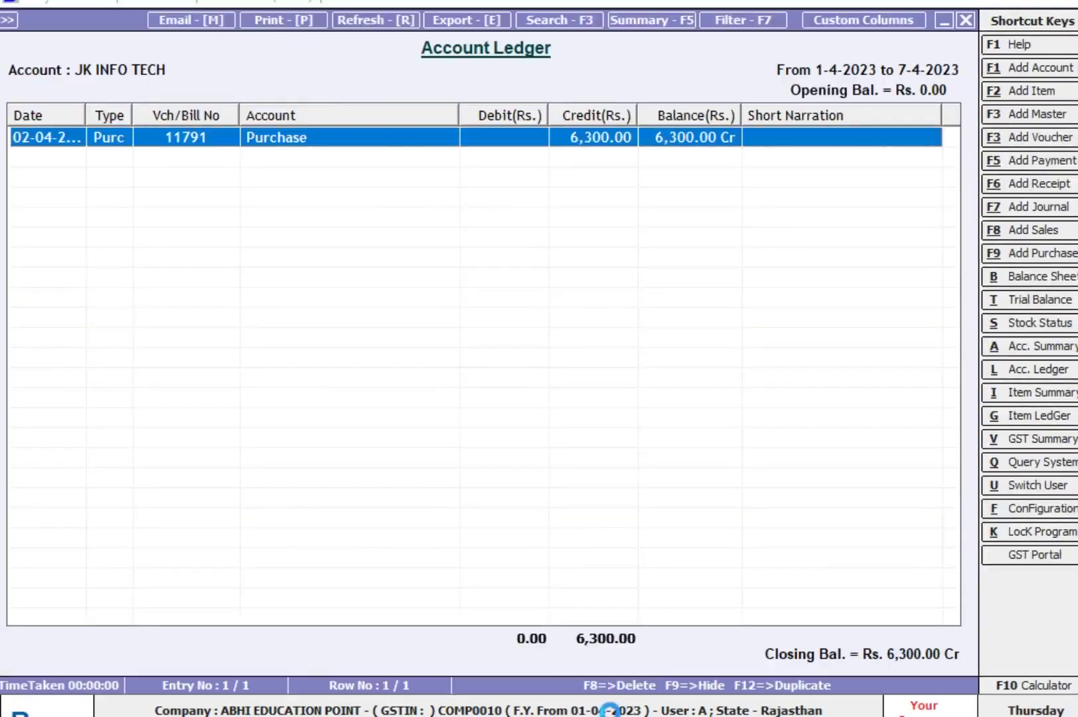
key(Return)
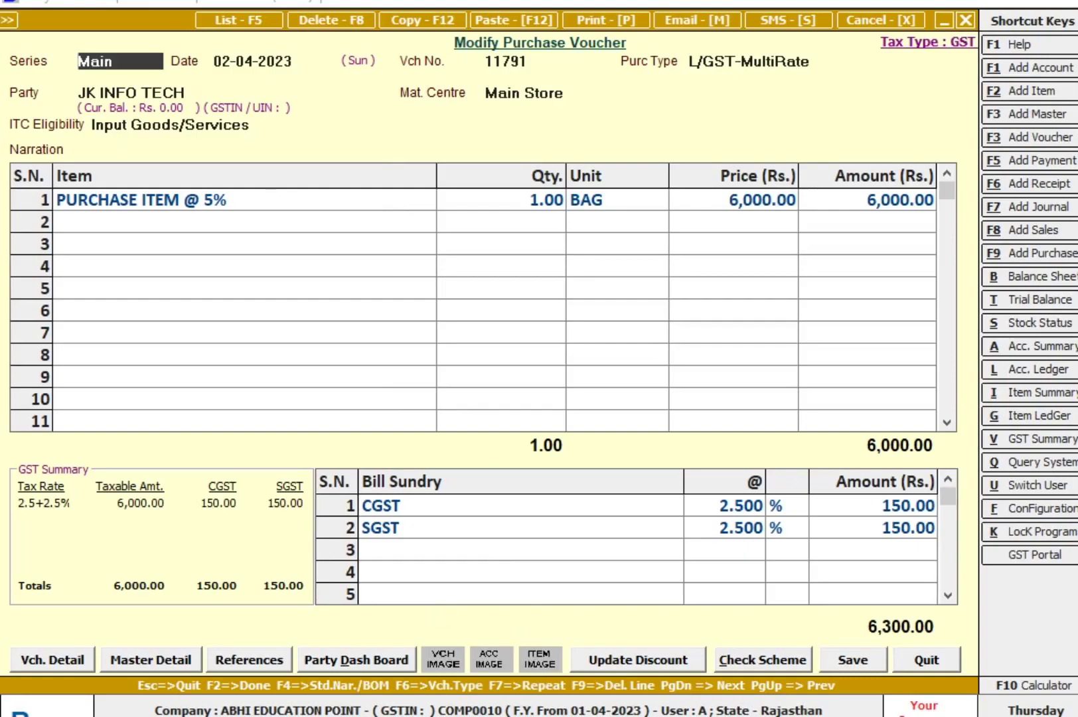
Step: Compare JK INFO TECH's purchase voucher with its row in the Excel sheet, including the taxable amount and CGST/SGST amounts
key(alt+Tab)
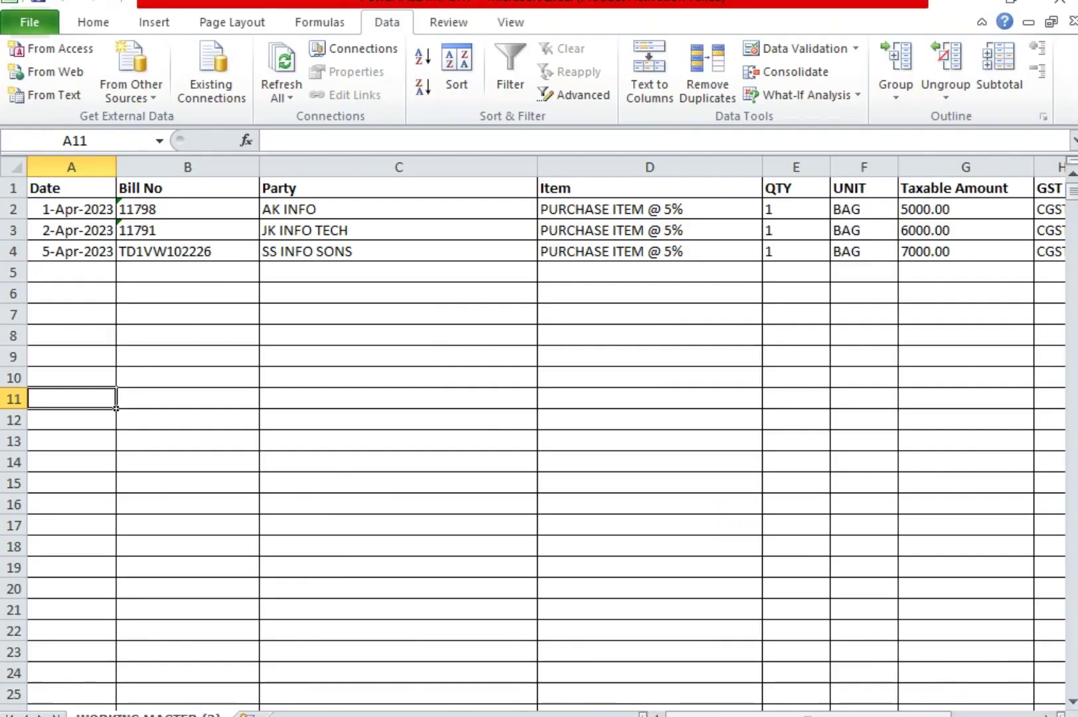
scroll(531, 431, right, 3)
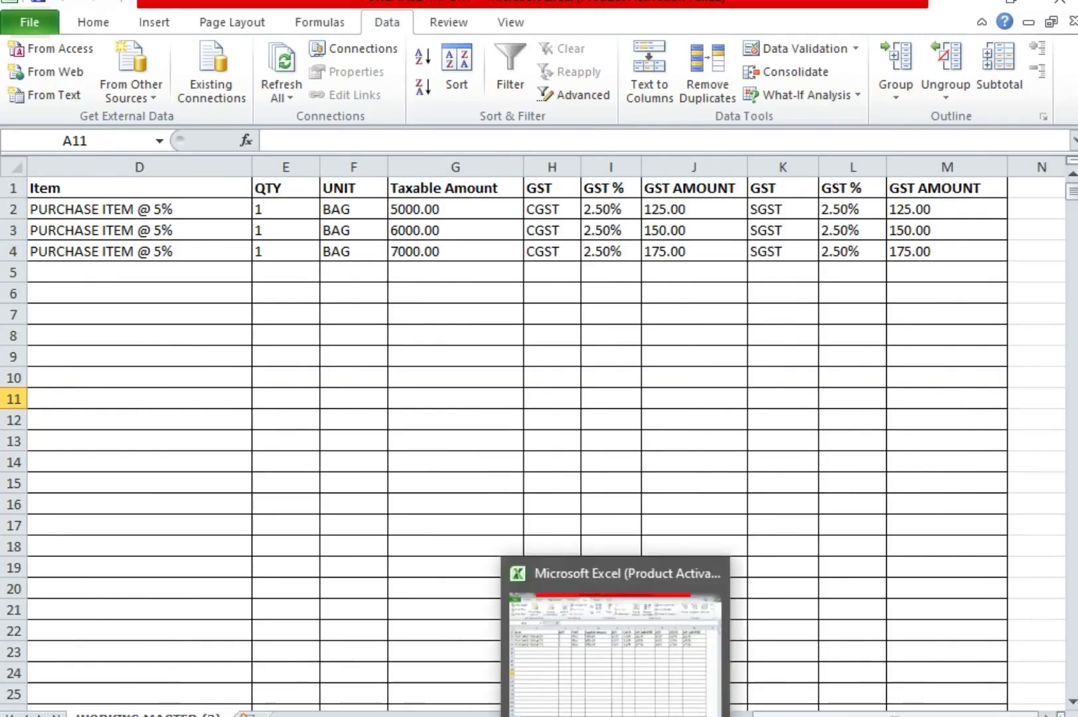
click(615, 716)
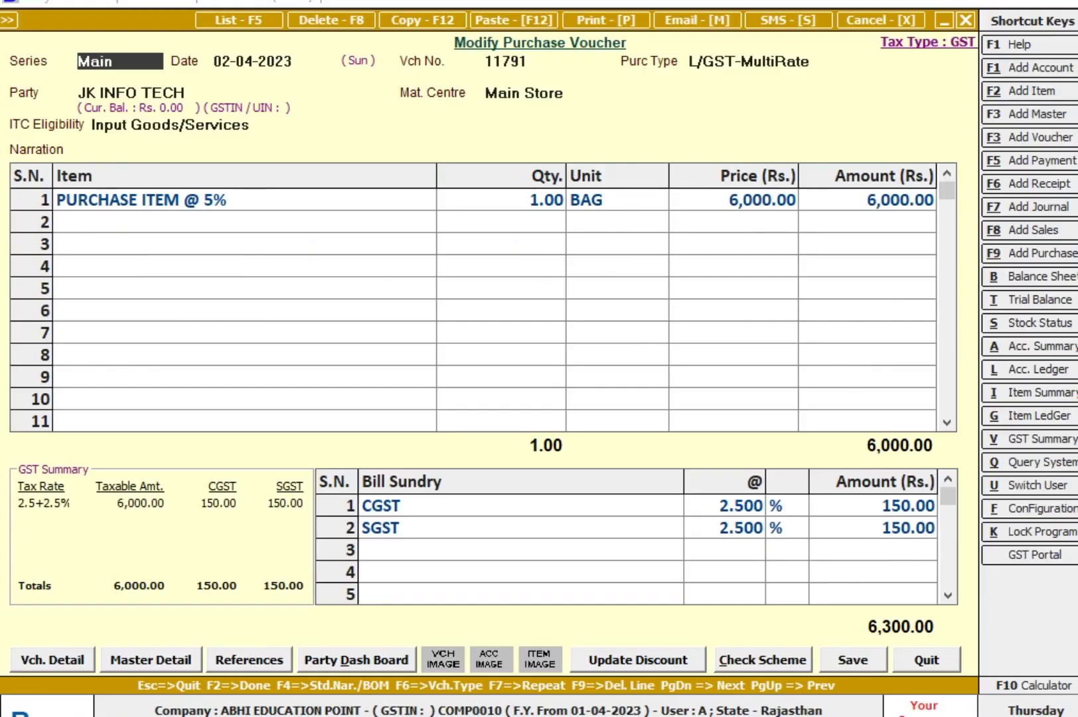
click(615, 716)
click(635, 548)
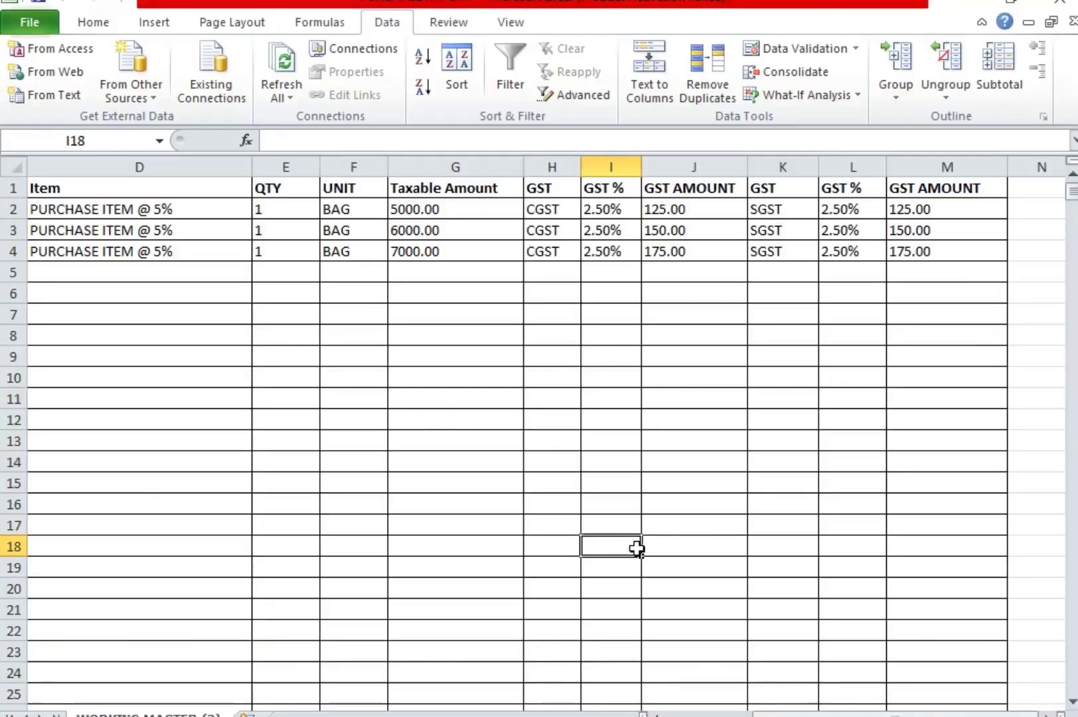
drag(893, 714, 808, 715)
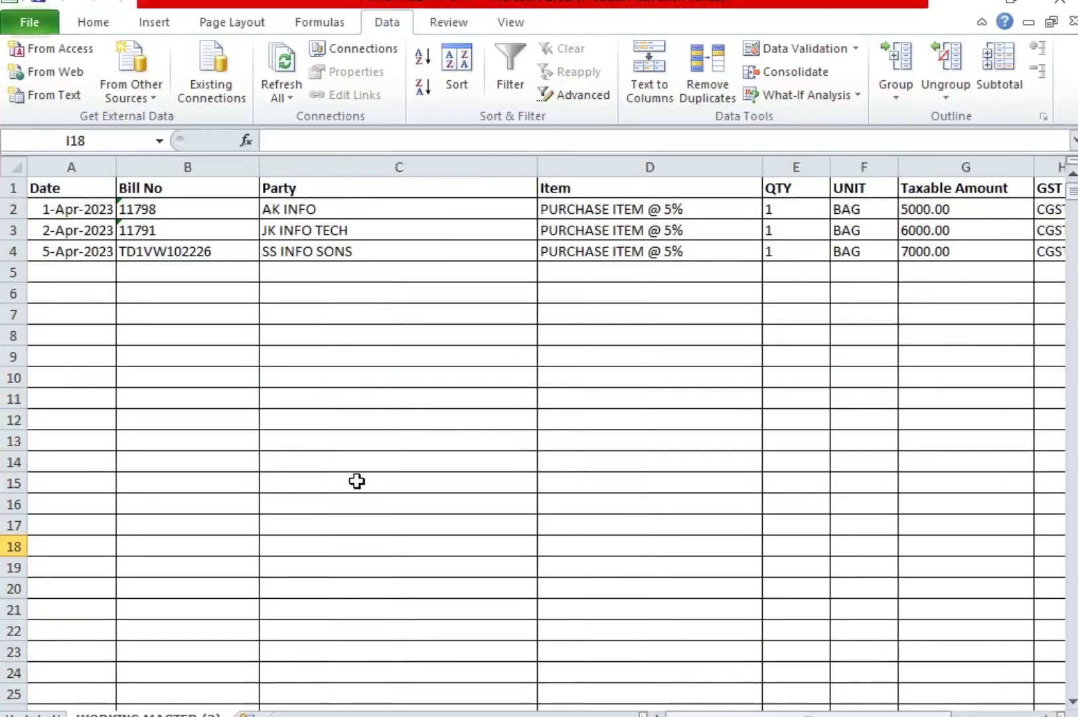
Step: Return to Busy, leave JK INFO TECH's voucher and open SS INFO SONS's purchase voucher from its account ledger
click(667, 716)
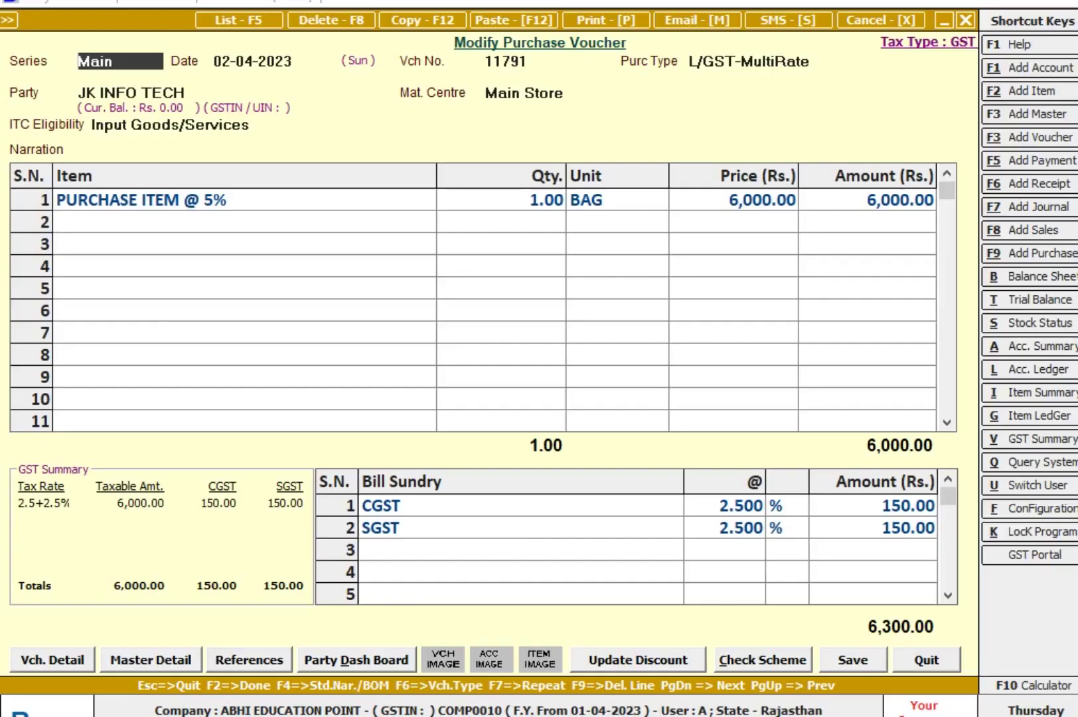
key(Escape)
key(Escape)
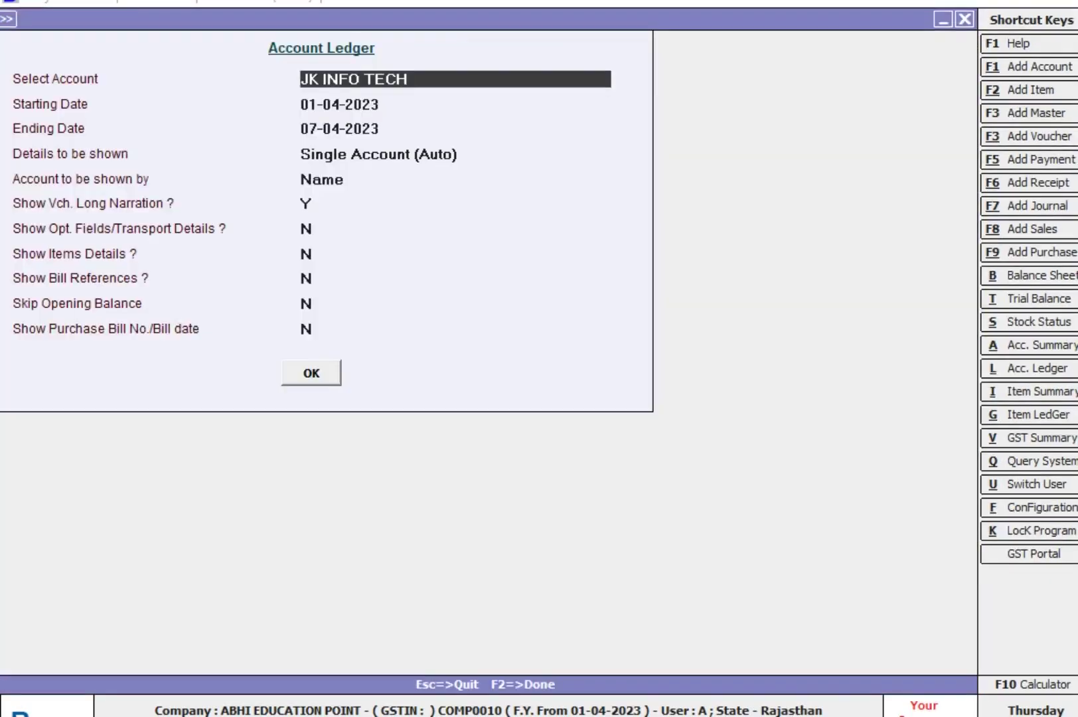
text(SS)
key(Down)
key(Return)
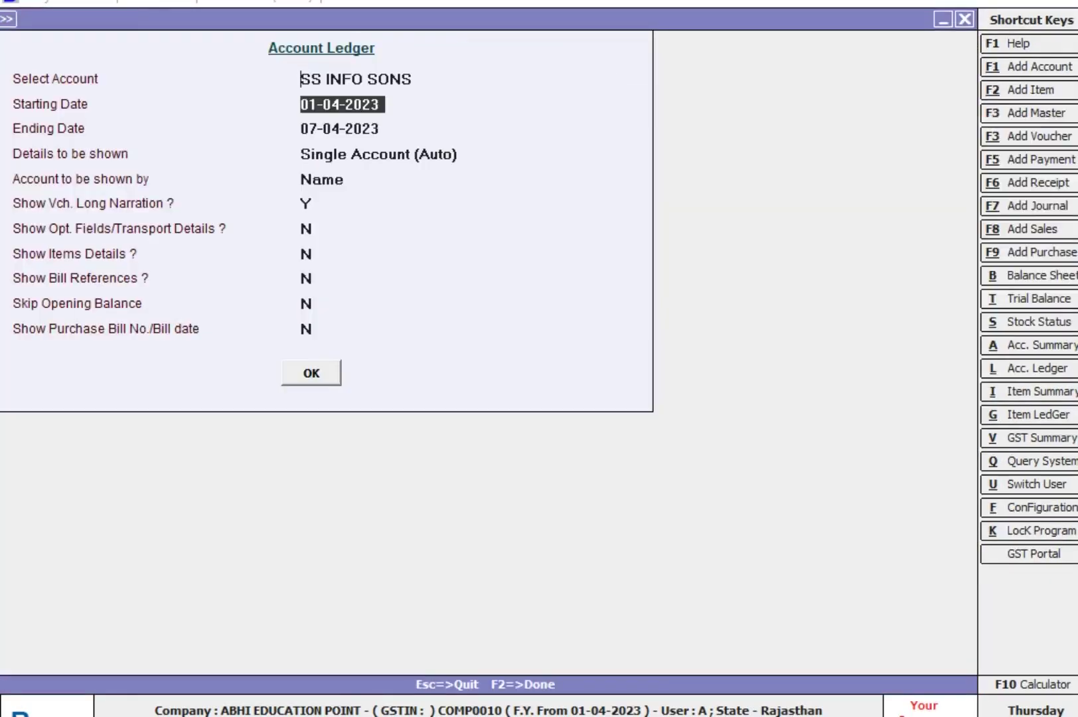
key(F2)
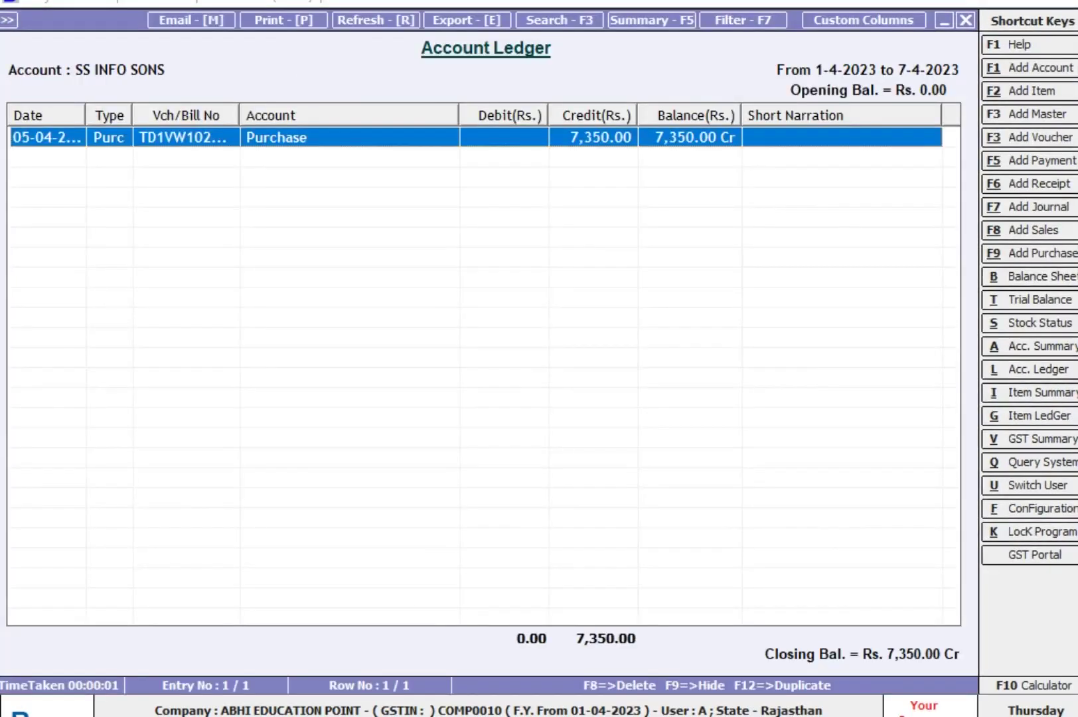
key(Return)
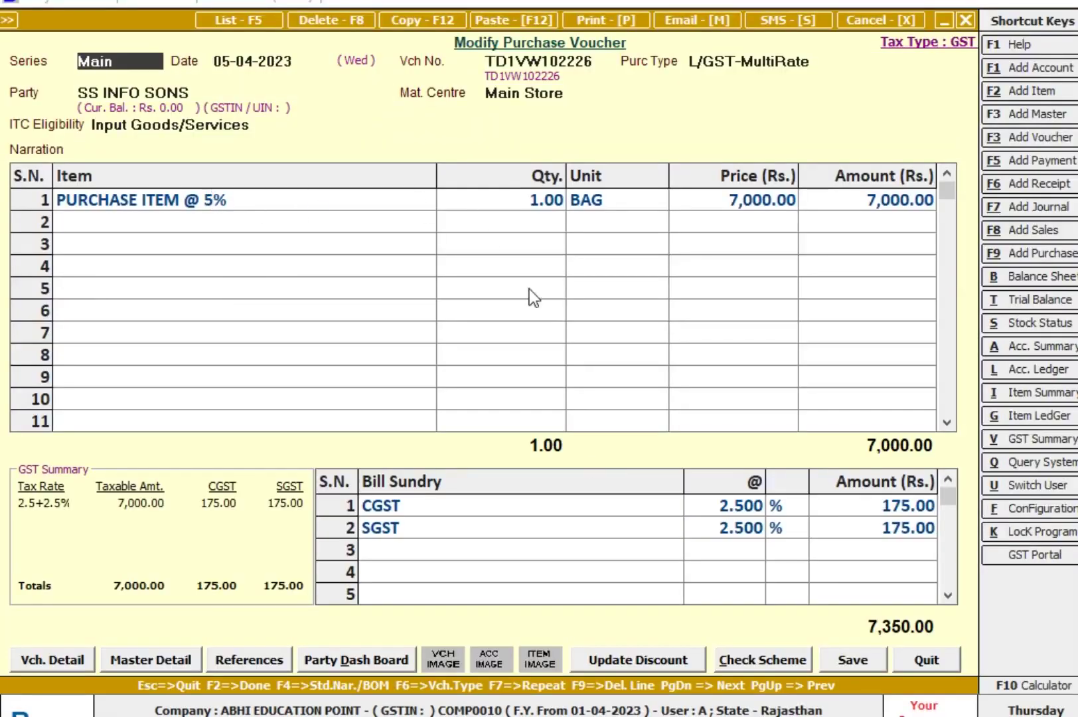
Step: Compare SS INFO SONS's purchase voucher with its row in the Excel sheet, checking the taxable amount and the CGST/SGST rates and amounts
key(alt+Tab)
click(942, 250)
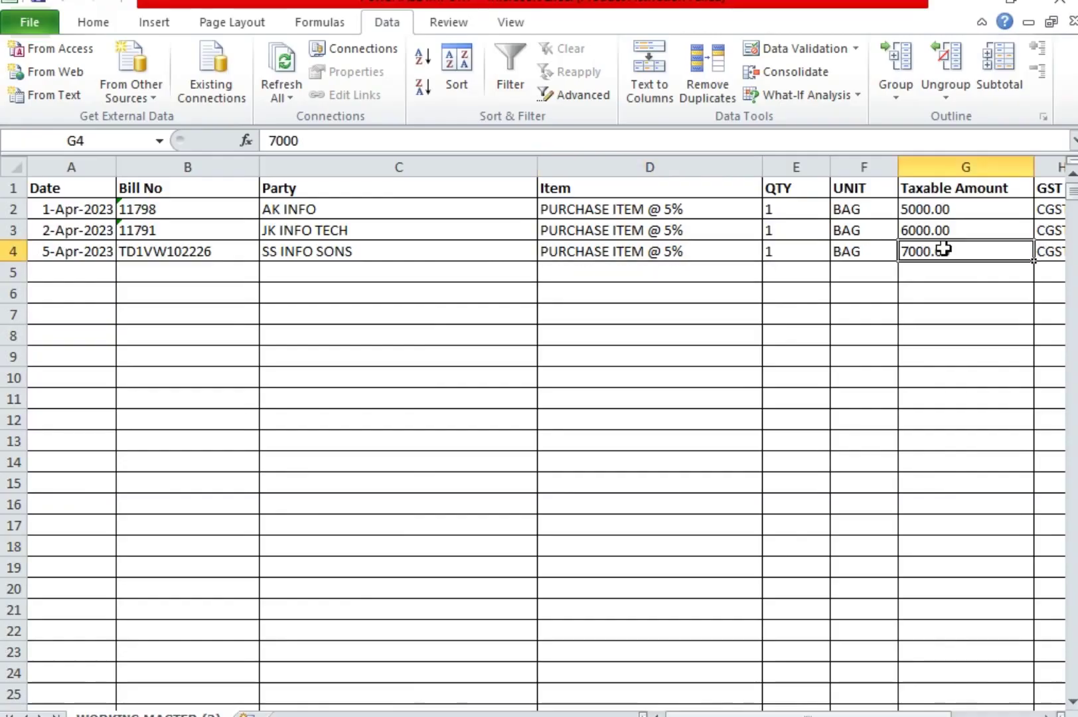
key(Right)
key(Right)
key(Right)
key(Right)
key(Right)
key(Left)
key(Left)
key(Left)
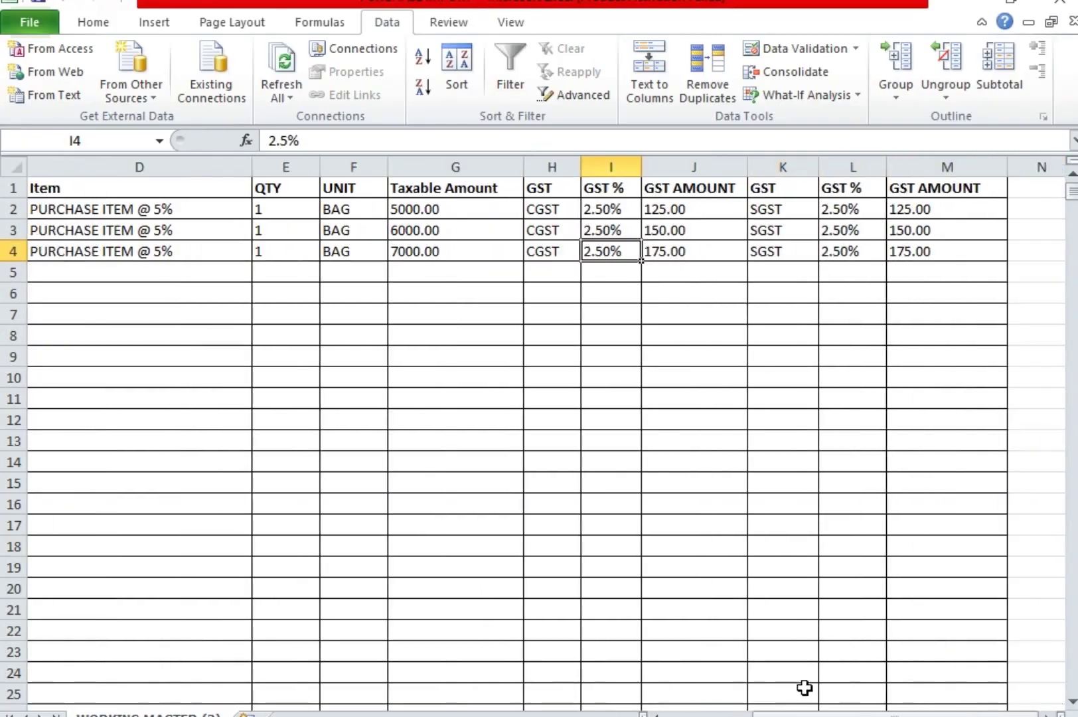
Step: Return to Busy and close SS INFO SONS's voucher and the account ledger, going back to the main screen
key(alt+Tab)
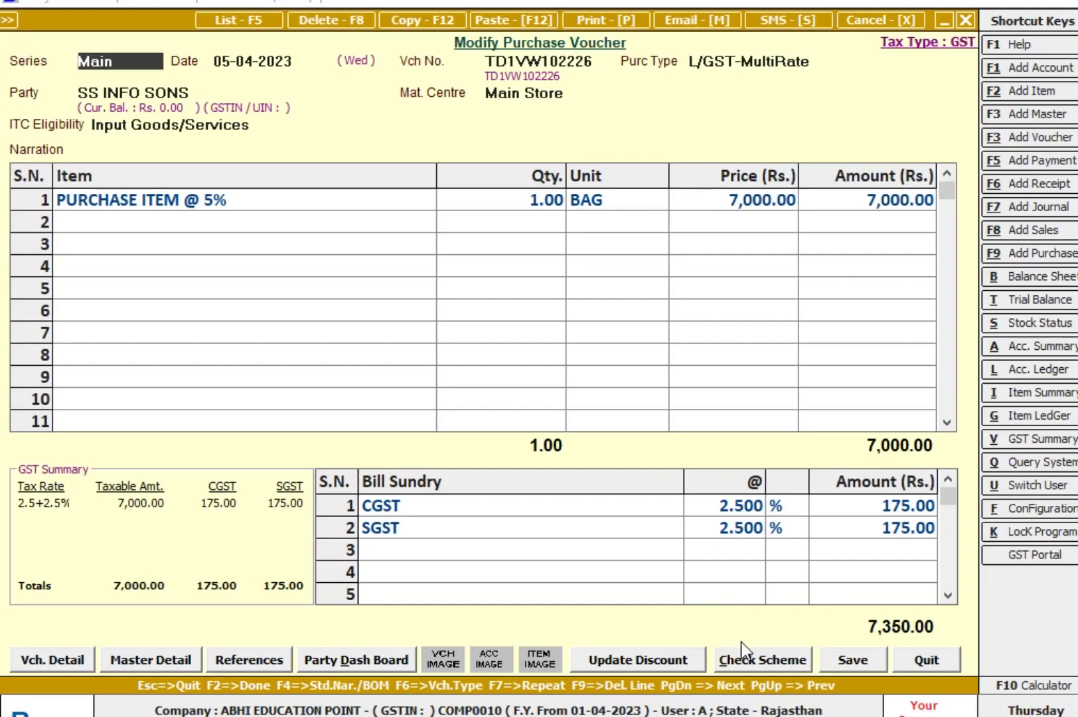
key(Escape)
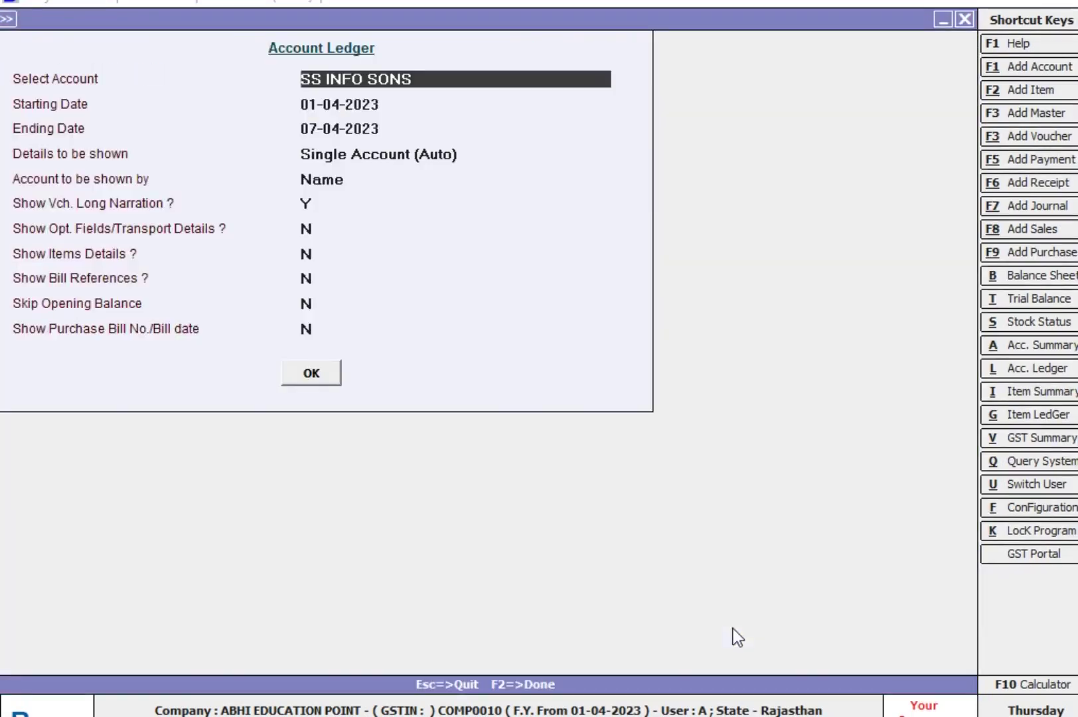
key(Escape)
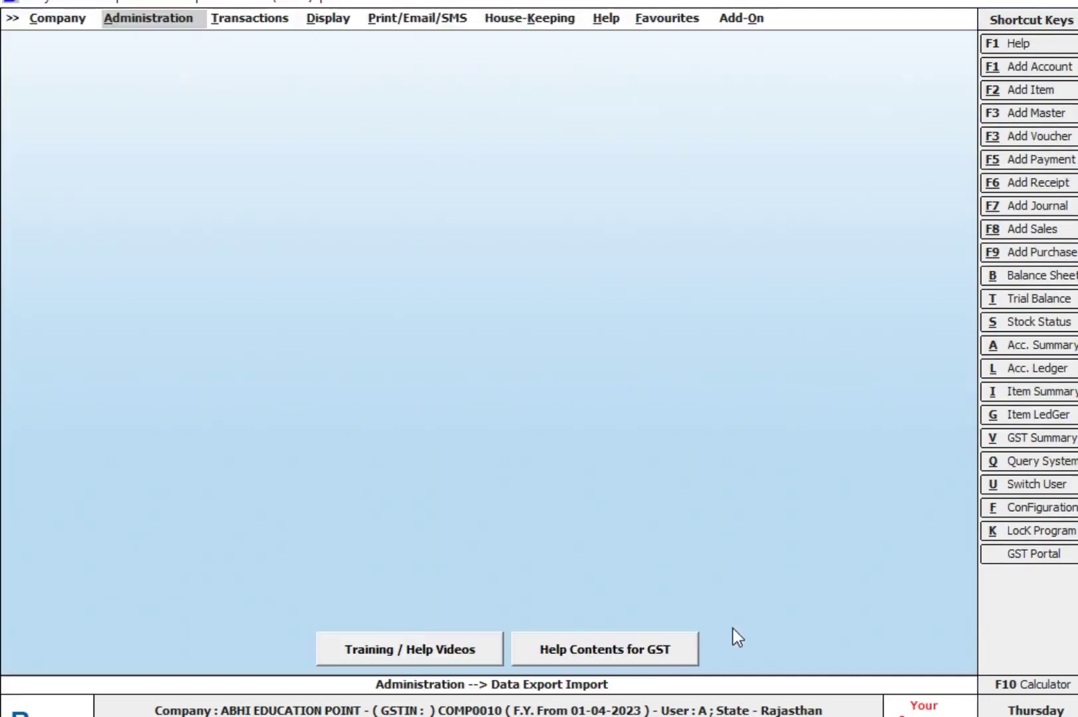